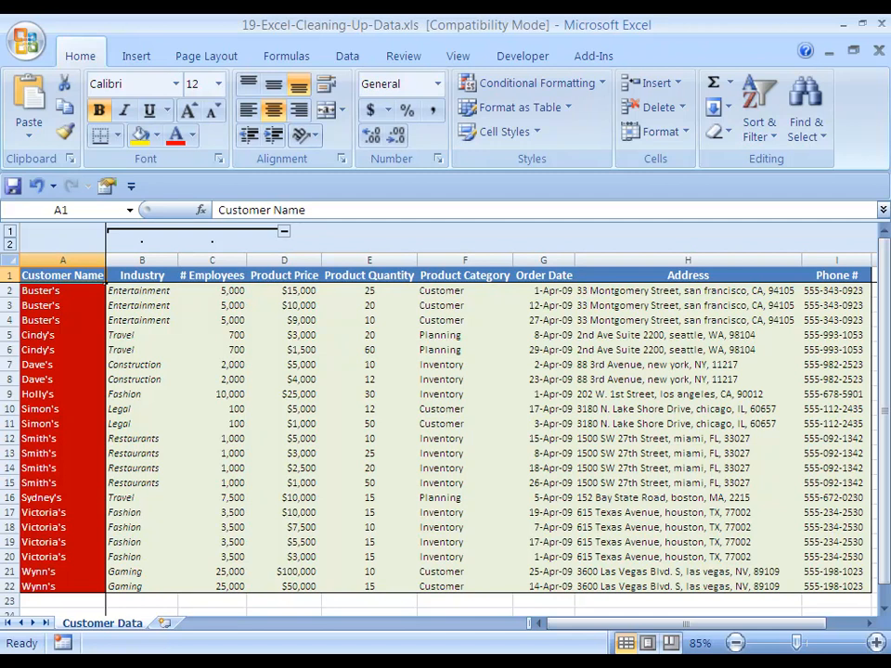
Examine the entries in the Address column, cells H2 to H22.
key(Right)
key(Right)
key(Right)
key(Right)
key(Right)
key(Right)
key(Right)
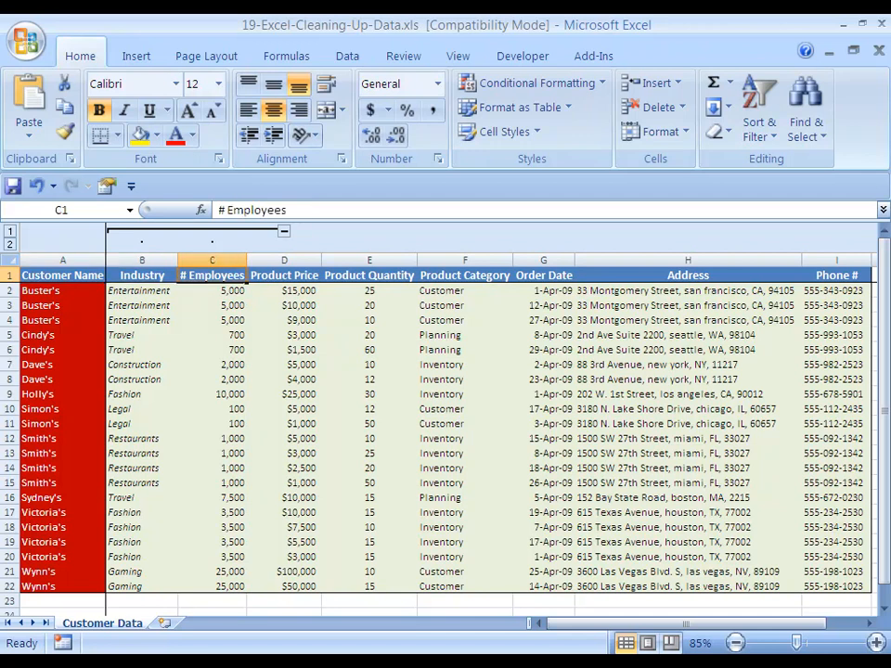
key(Down)
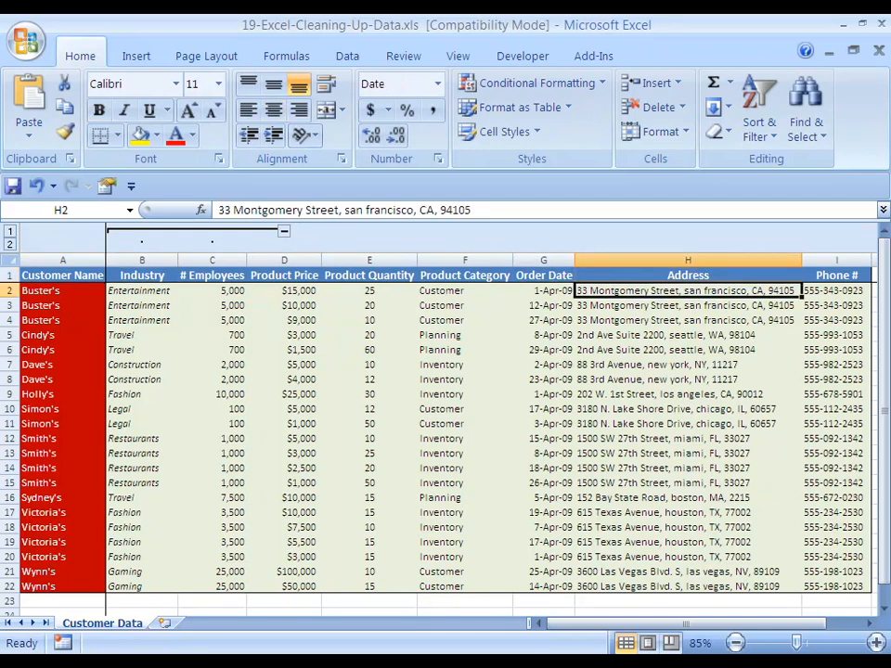
key(ctrl+shift+Down)
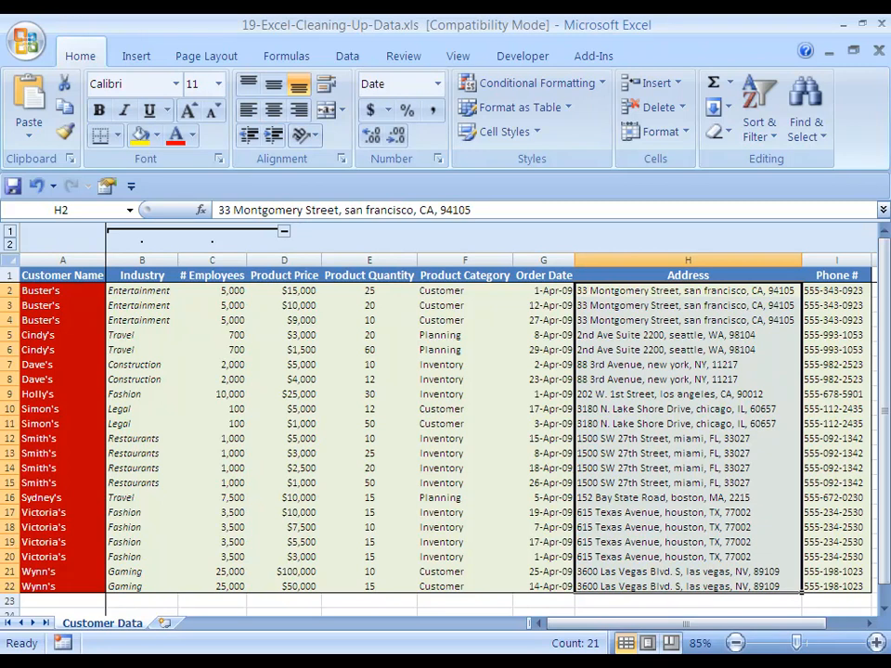
key(Up)
key(Down)
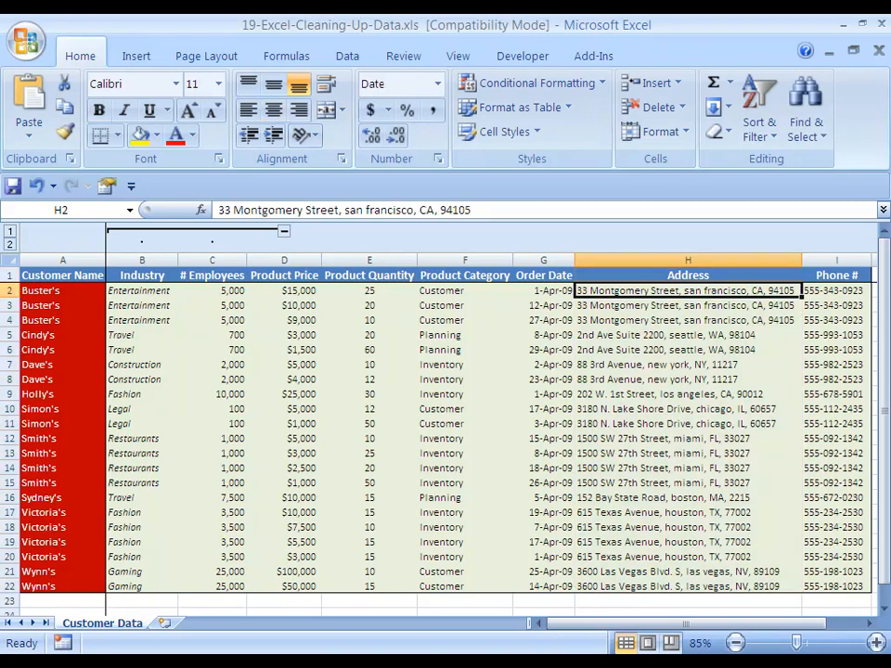
Examine the separate parts of the address text in H2 without changing the cell.
key(F2)
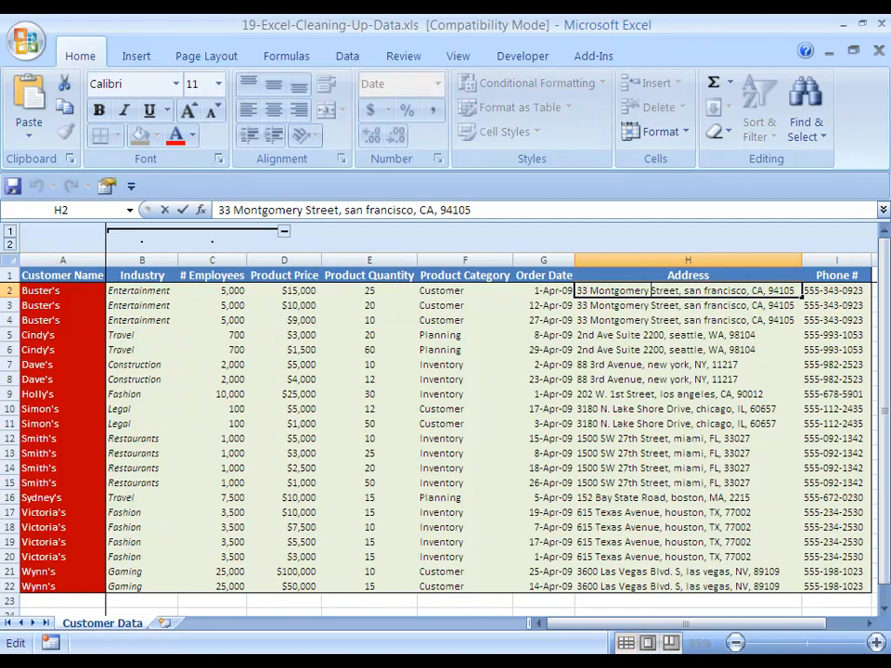
key(ctrl+shift+Left)
key(ctrl+shift+Left)
key(ctrl+shift+Left)
key(ctrl+shift+Left)
key(ctrl+shift+Right)
key(ctrl+shift+Right)
key(ctrl+shift+Right)
key(Right)
key(ctrl+Left)
key(ctrl+shift+Right)
key(Escape)
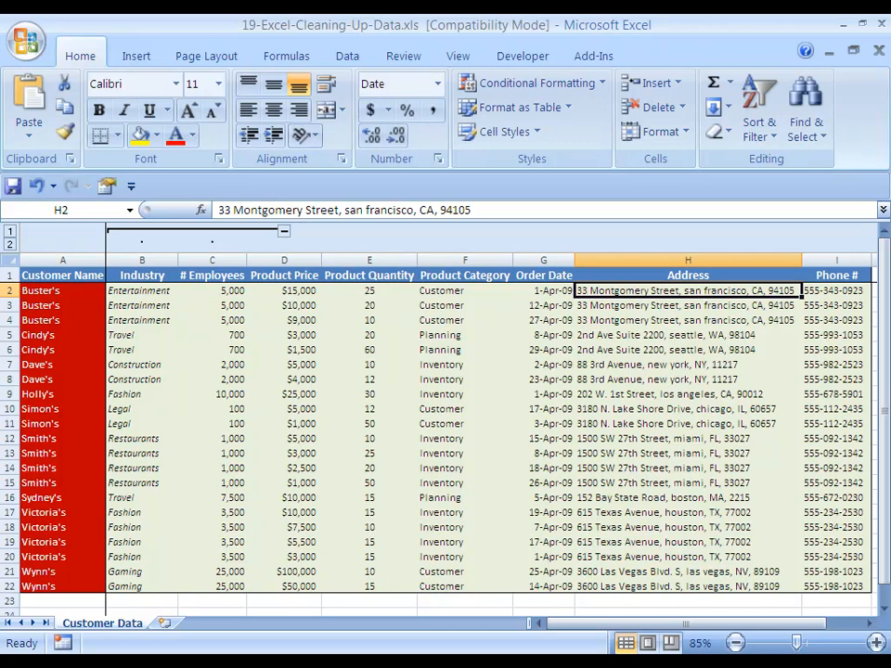
Check the Phone # column and the columns beyond it next to Address.
key(Right)
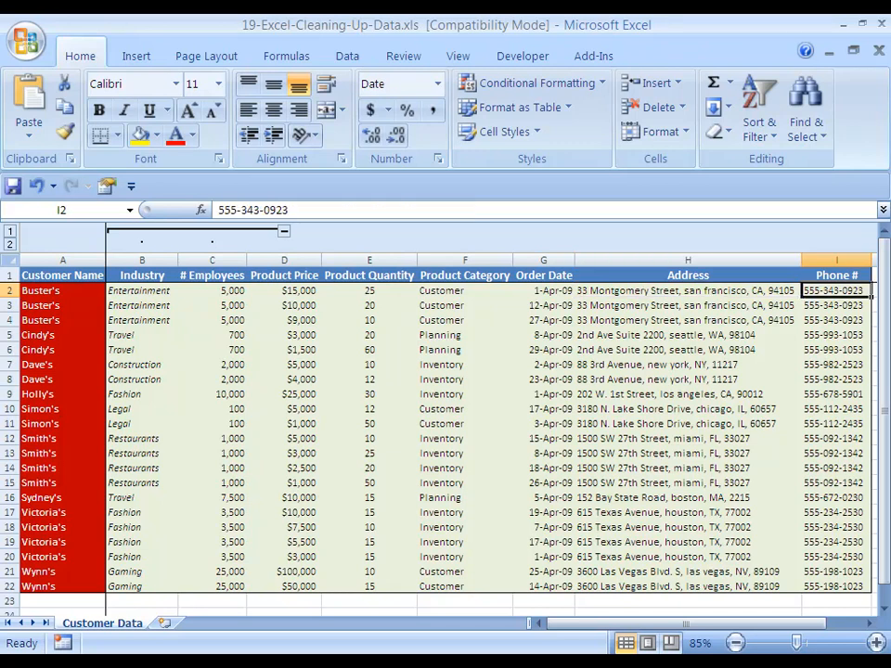
key(Left)
key(Right)
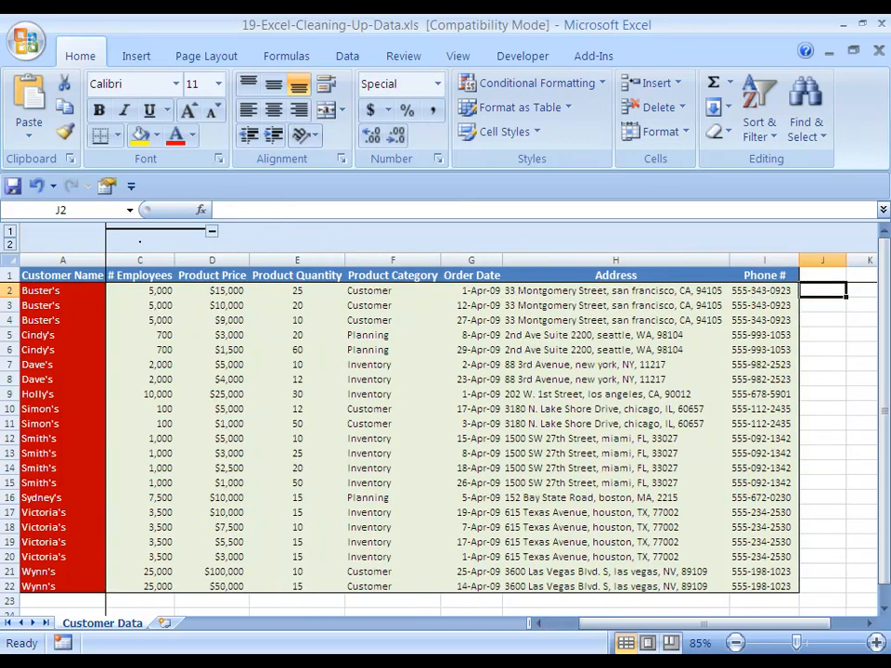
key(Right)
key(Left)
key(Left)
key(Left)
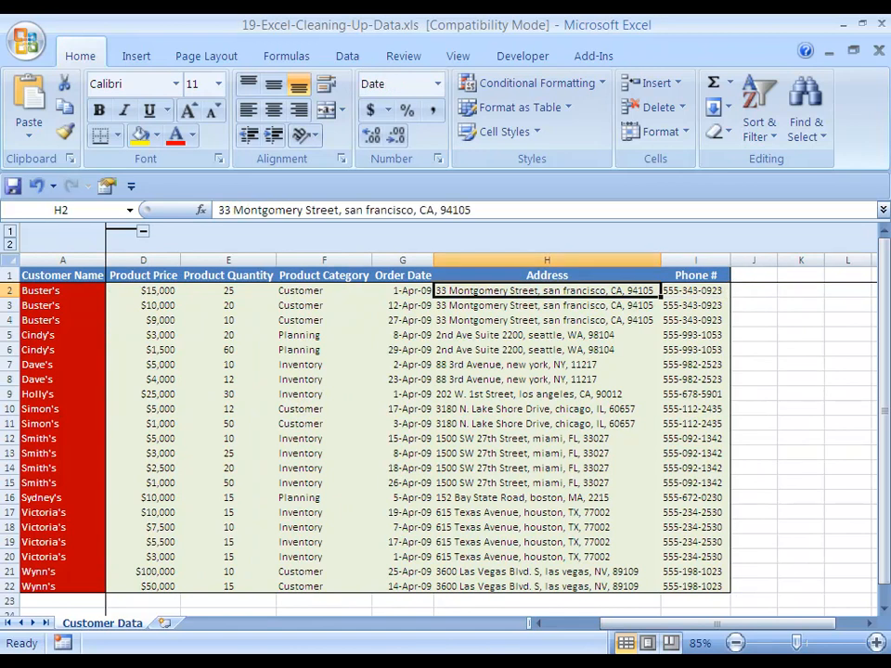
Go through the address in H2 word by word to see where its comma-separated parts begin, leaving the text as is.
key(F2)
key(ctrl+Left)
key(ctrl+Left)
key(ctrl+Left)
key(ctrl+Left)
key(ctrl+Left)
key(ctrl+Left)
key(ctrl+Left)
key(ctrl+shift+Right)
key(ctrl+shift+Right)
key(ctrl+shift+Right)
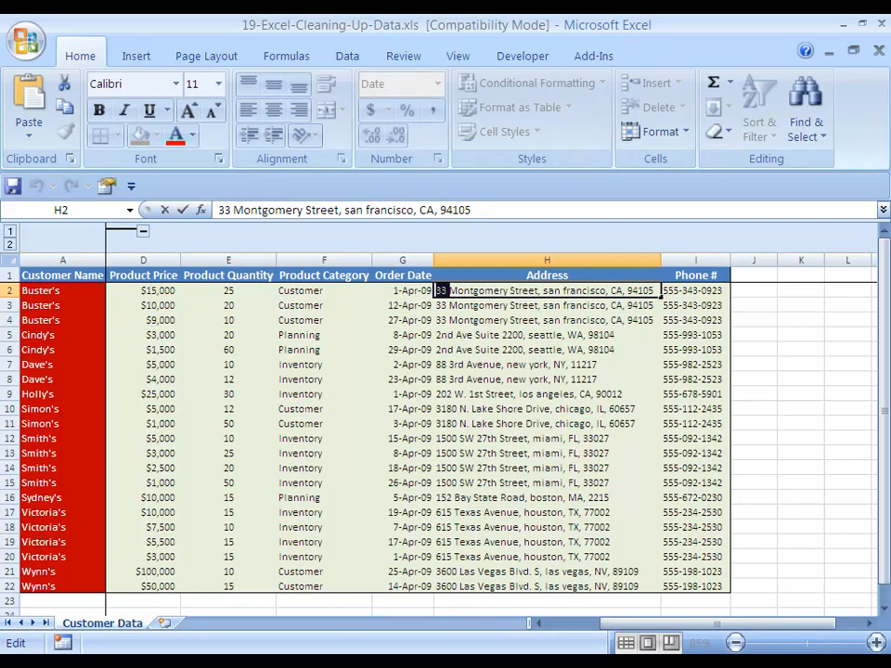
key(shift+Left)
key(shift+Left)
key(Right)
key(Right)
key(ctrl+shift+Right)
key(ctrl+shift+Right)
key(Right)
key(ctrl+shift+Right)
key(Right)
key(ctrl+shift+Right)
key(Escape)
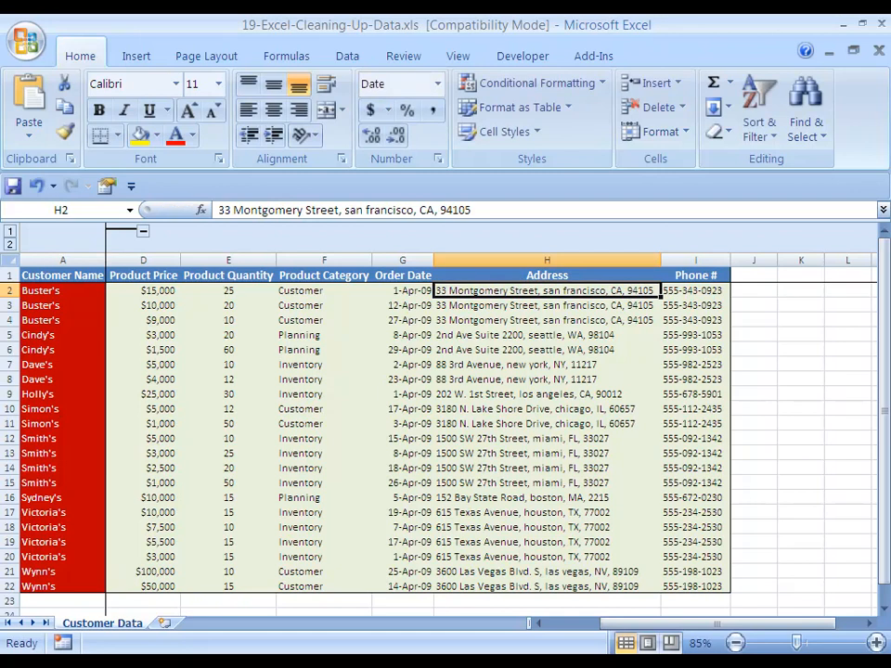
Insert three blank columns between the Address and Phone # columns.
key(Right)
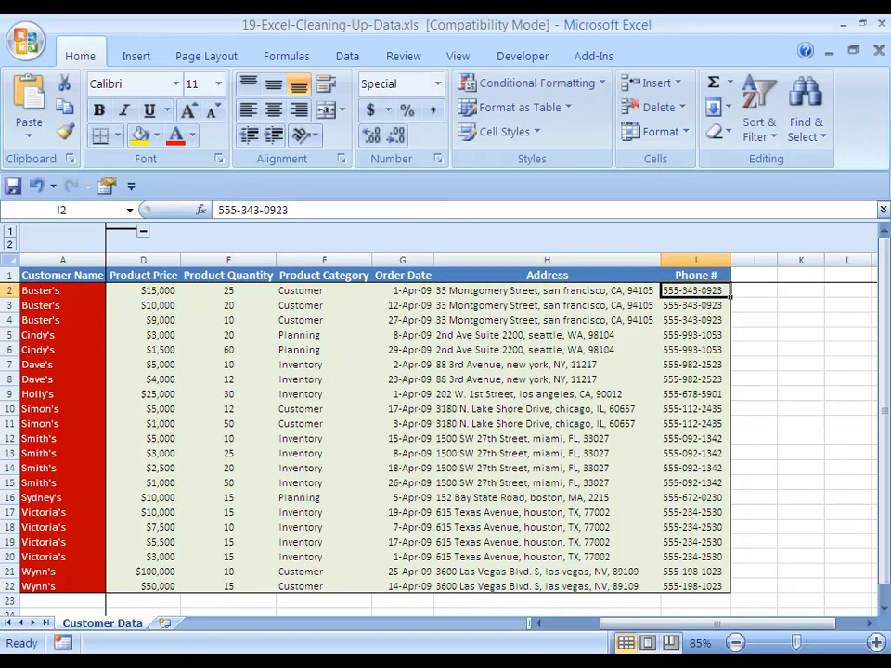
key(ctrl+space)
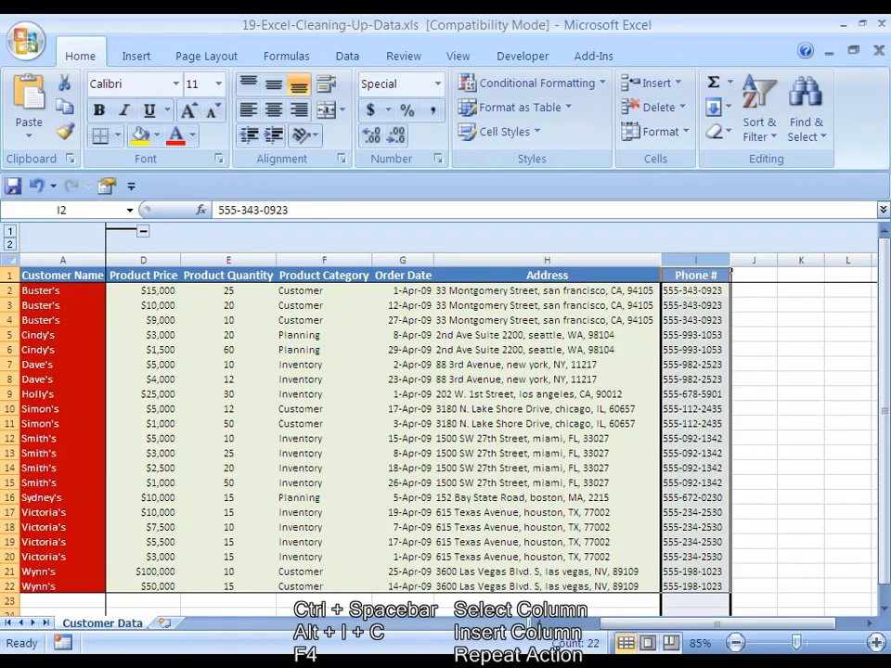
key(alt+i)
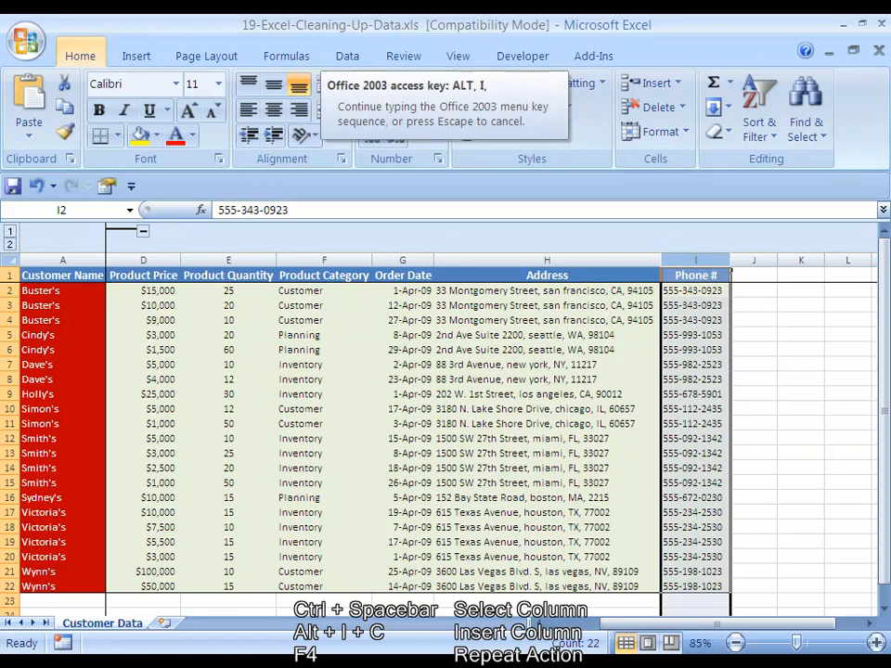
key(c)
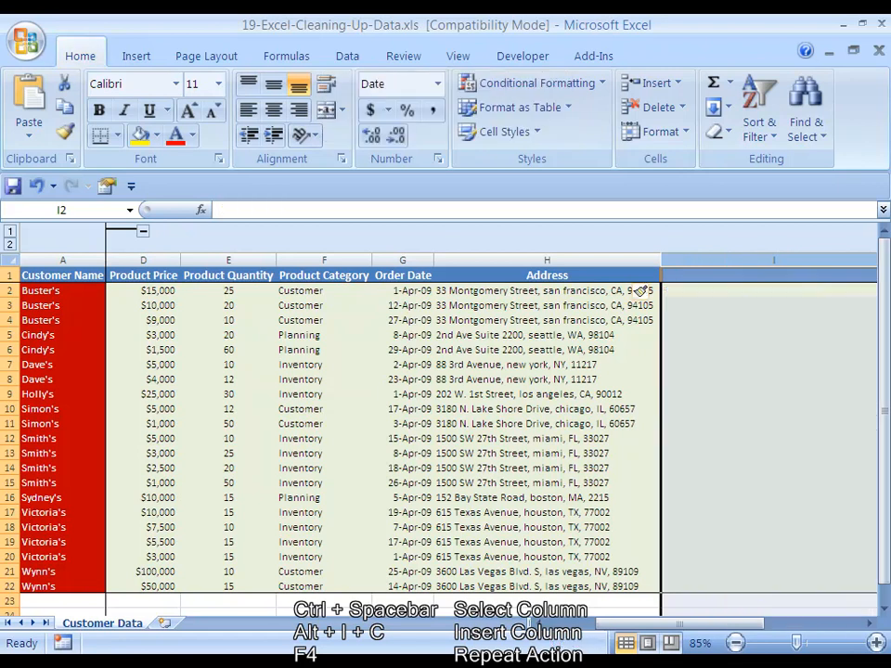
key(F4)
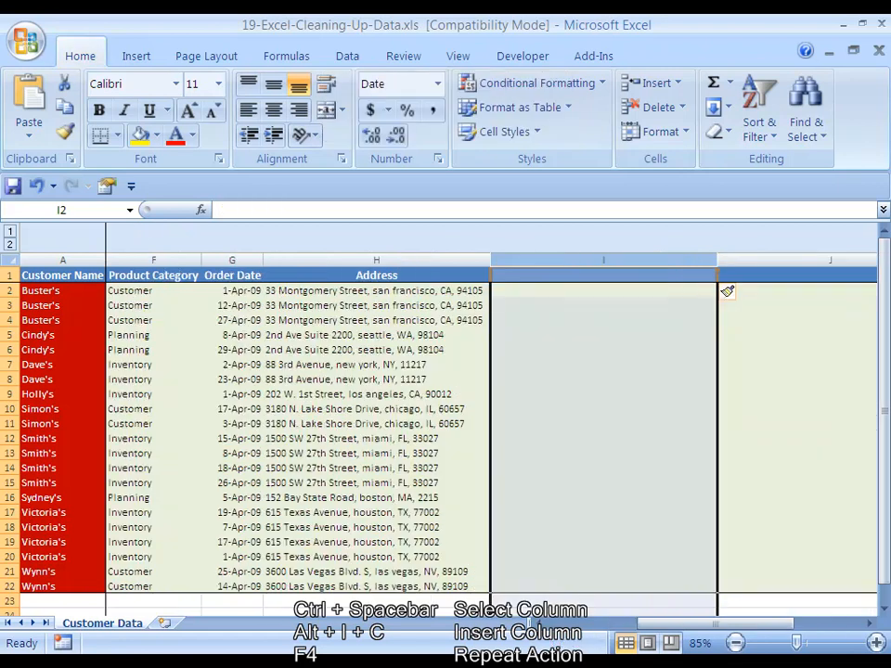
key(F4)
Review the Address header together with the three blank header cells beside it, H1 to K1.
key(Left)
key(Up)
key(shift+Right)
key(shift+Right)
key(shift+Right)
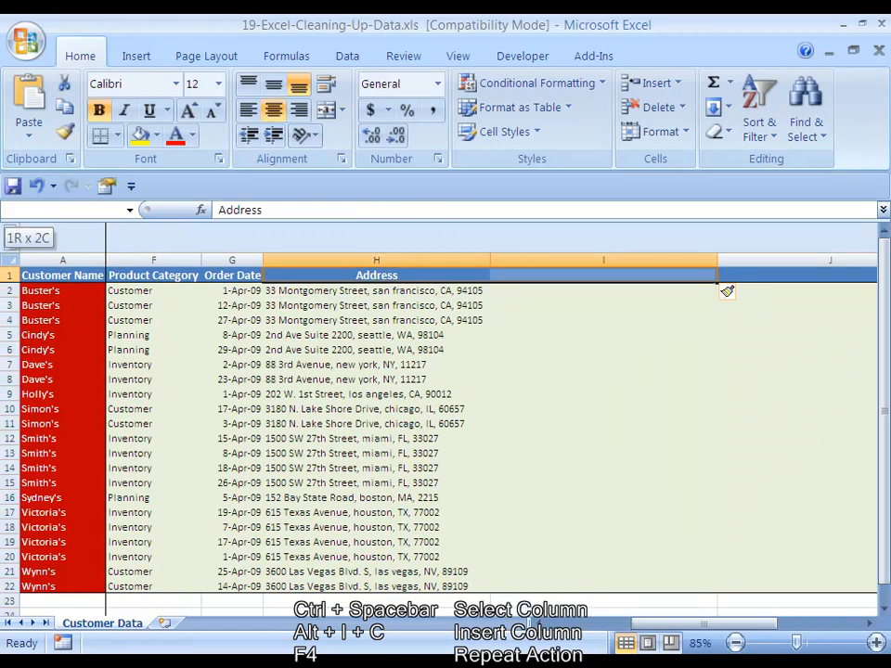
key(shift+alt+Right)
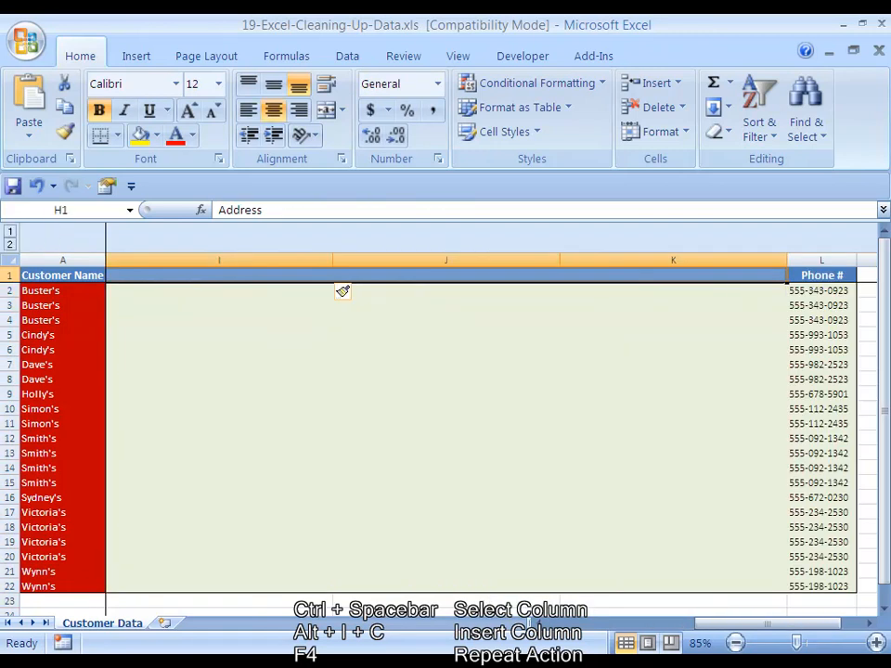
key(Left)
key(Left)
key(Right)
key(Right)
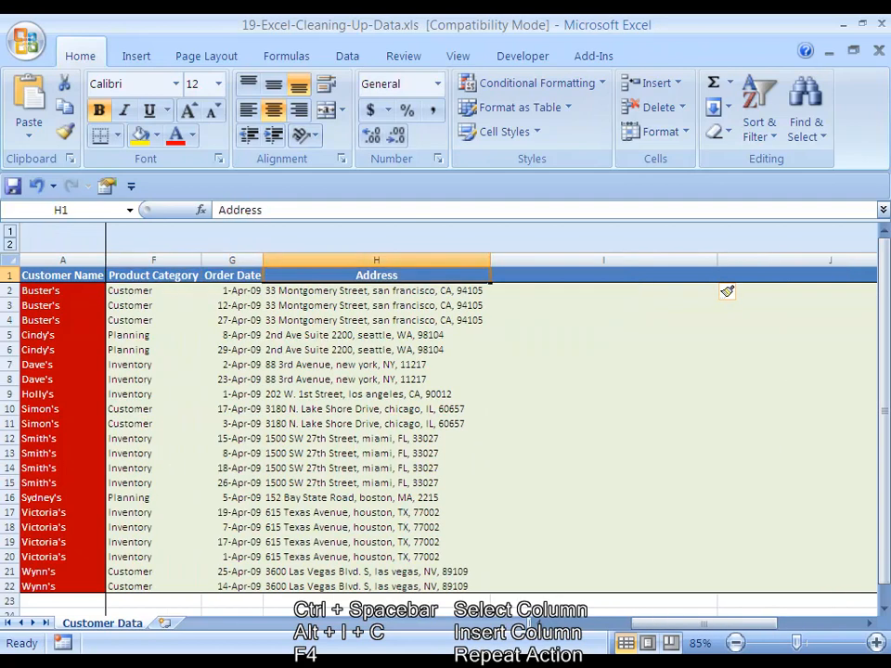
Set up Text to Columns for H2:H22 as delimited data with comma as the only delimiter, and start editing the destination.
key(Down)
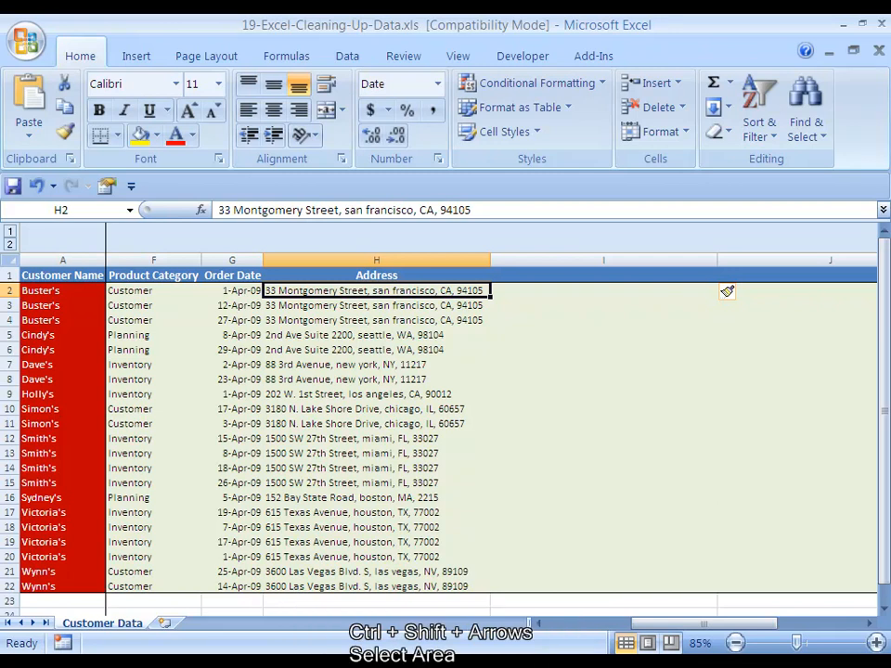
key(ctrl+shift+Down)
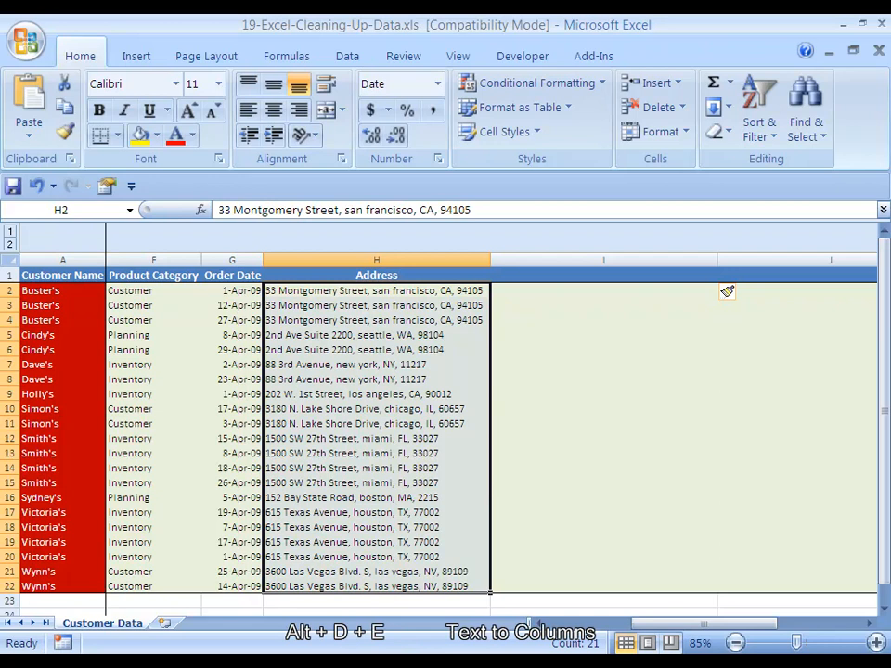
key(alt+d)
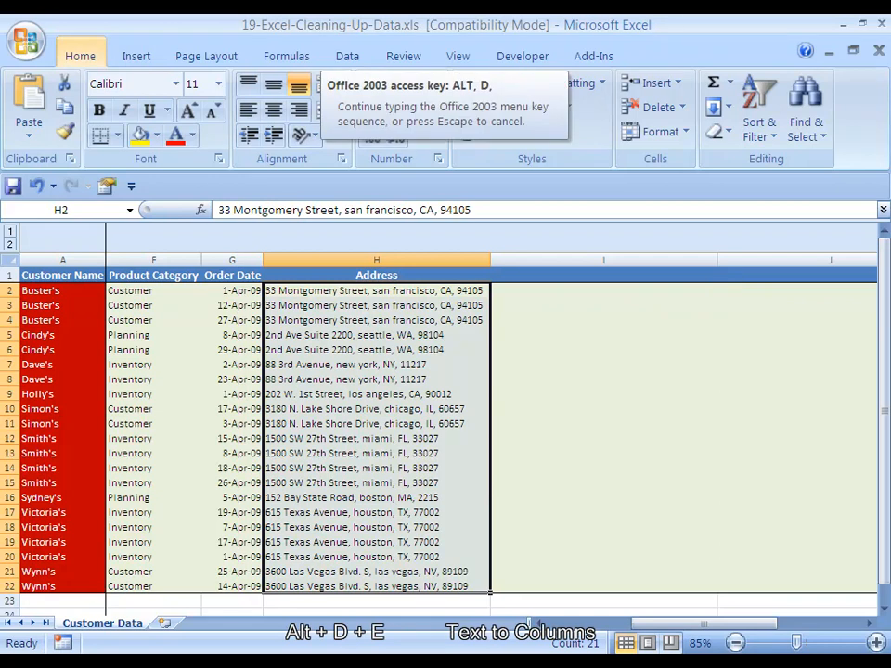
key(e)
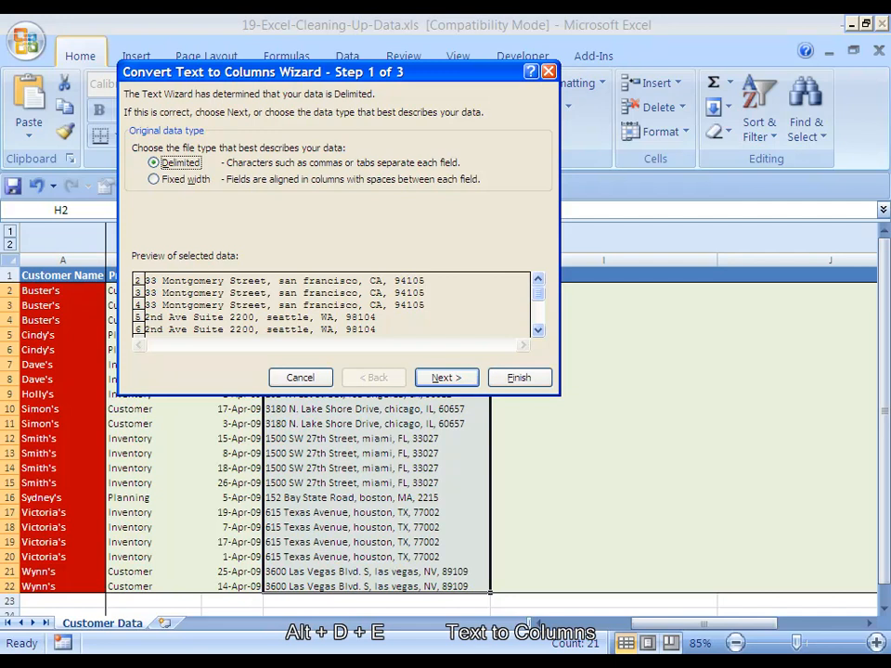
key(alt+n)
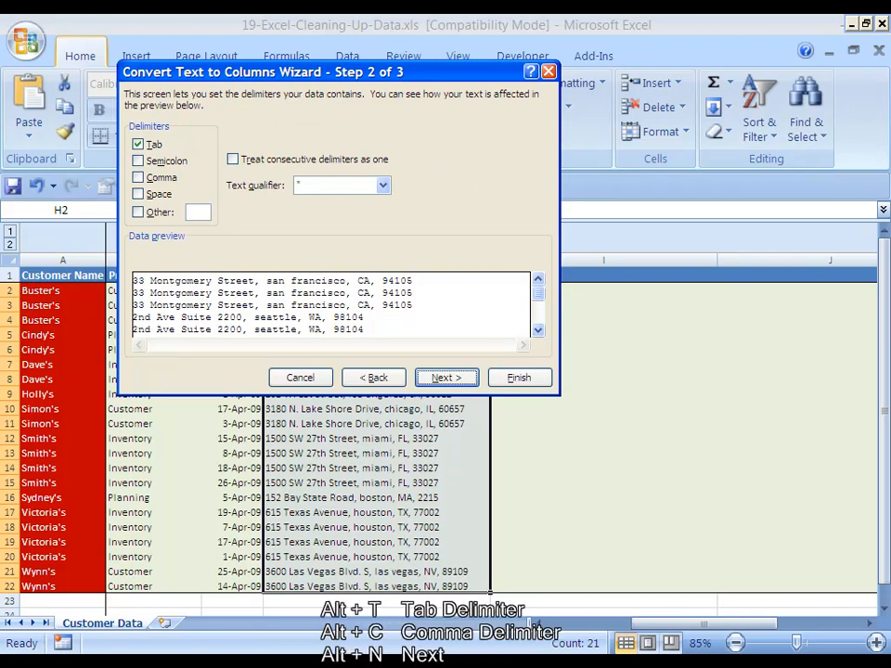
key(alt+t)
key(alt+c)
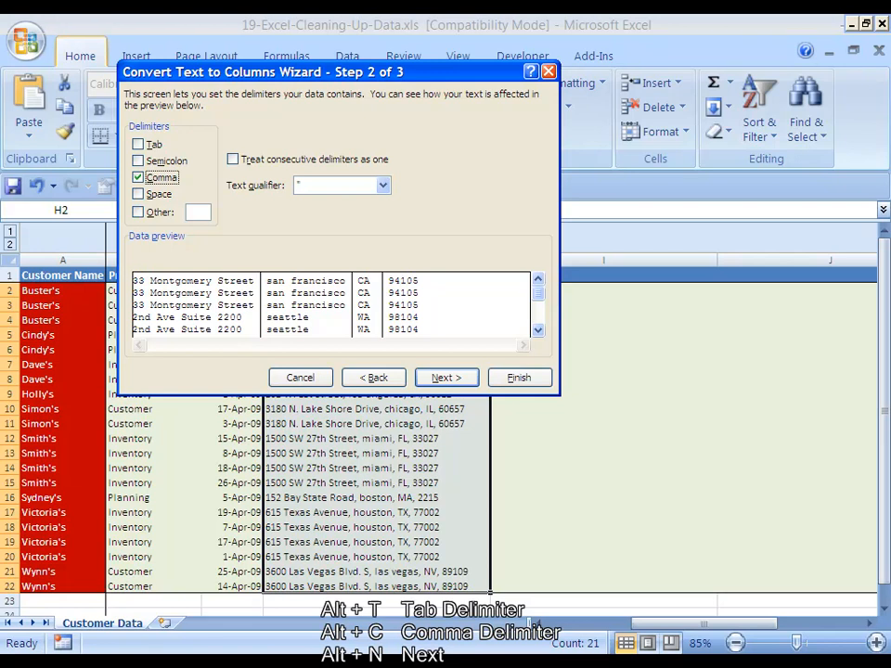
key(alt+n)
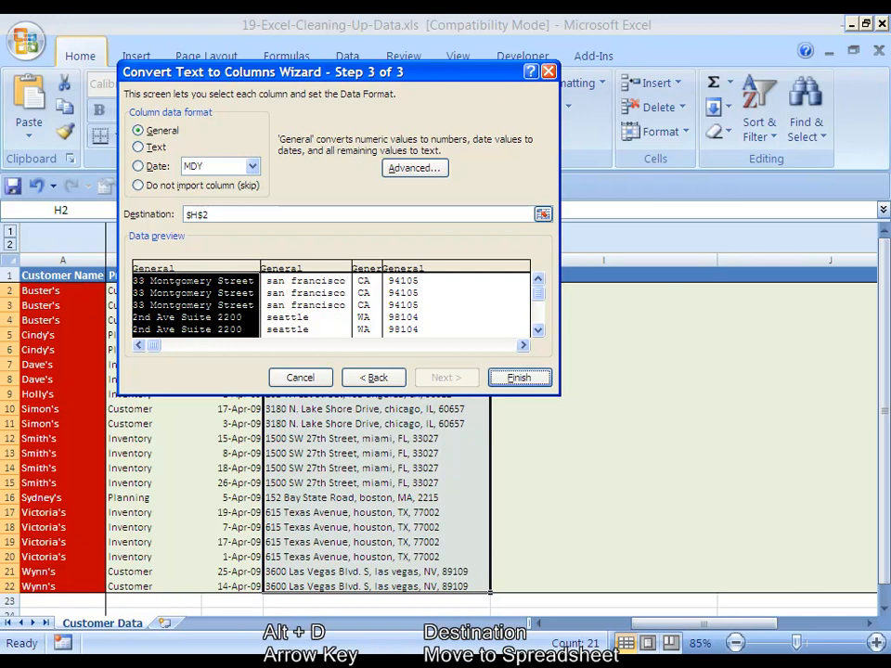
key(alt+d)
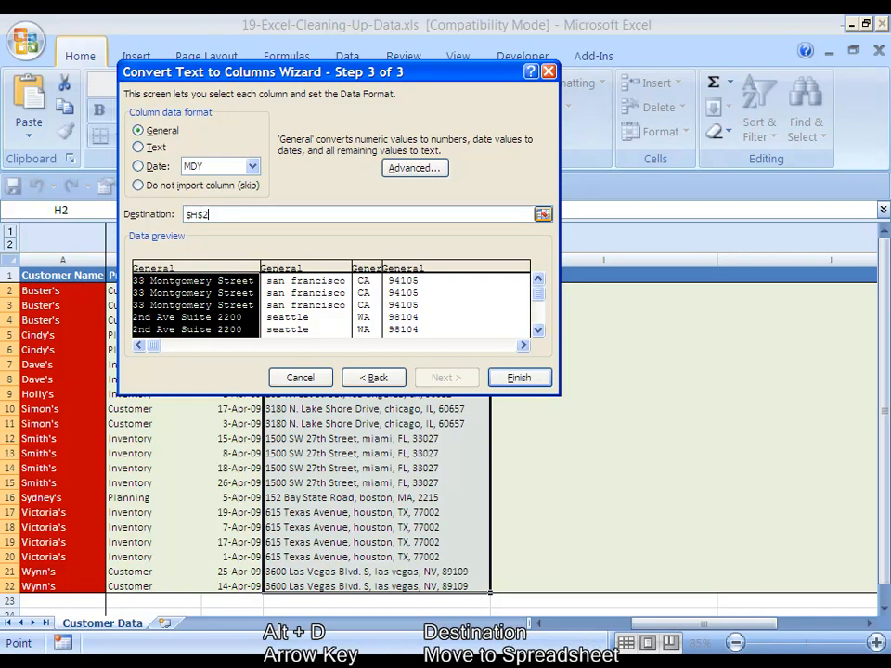
key(Right)
key(Left)
key(Left)
key(Down)
key(Down)
key(Down)
key(Down)
key(Down)
key(Right)
key(Down)
key(Down)
key(Down)
key(Down)
key(Down)
key(Down)
key(Down)
key(Down)
key(Down)
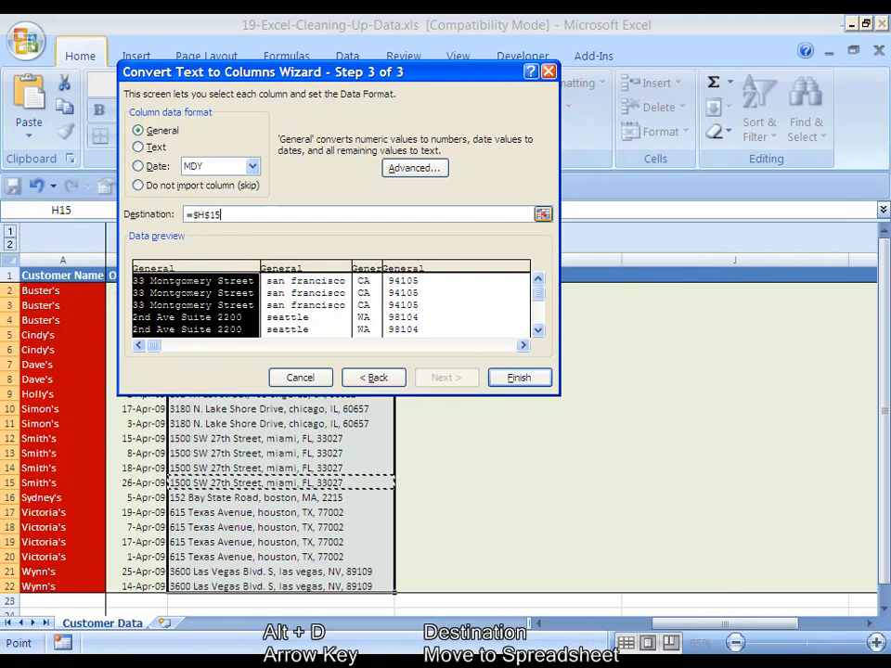
key(Up)
key(Up)
key(Up)
key(Up)
key(Up)
key(Up)
key(Up)
key(Up)
key(Up)
key(Up)
key(Up)
key(Up)
key(Up)
key(Up)
key(Up)
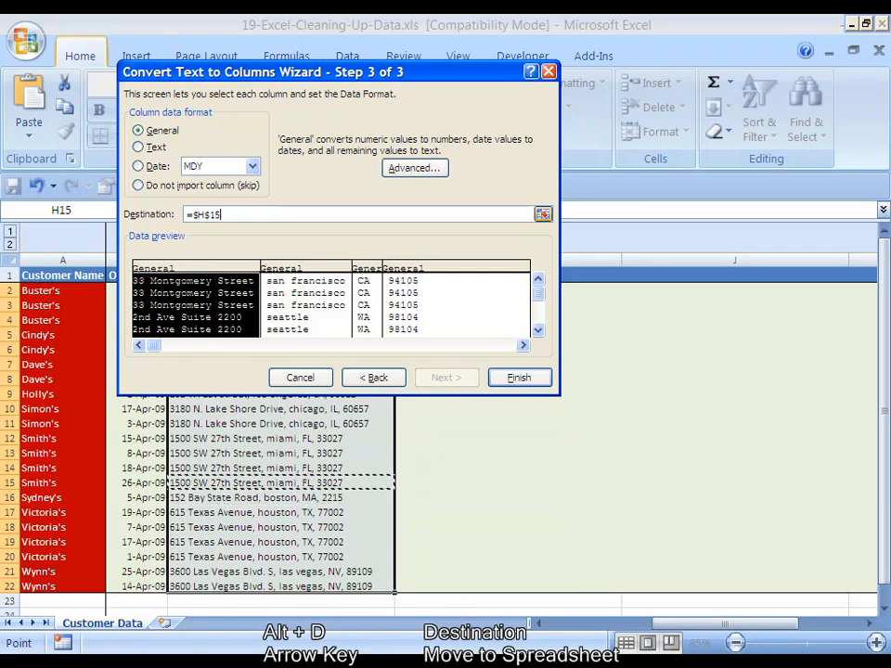
key(Down)
key(Down)
key(Up)
key(Up)
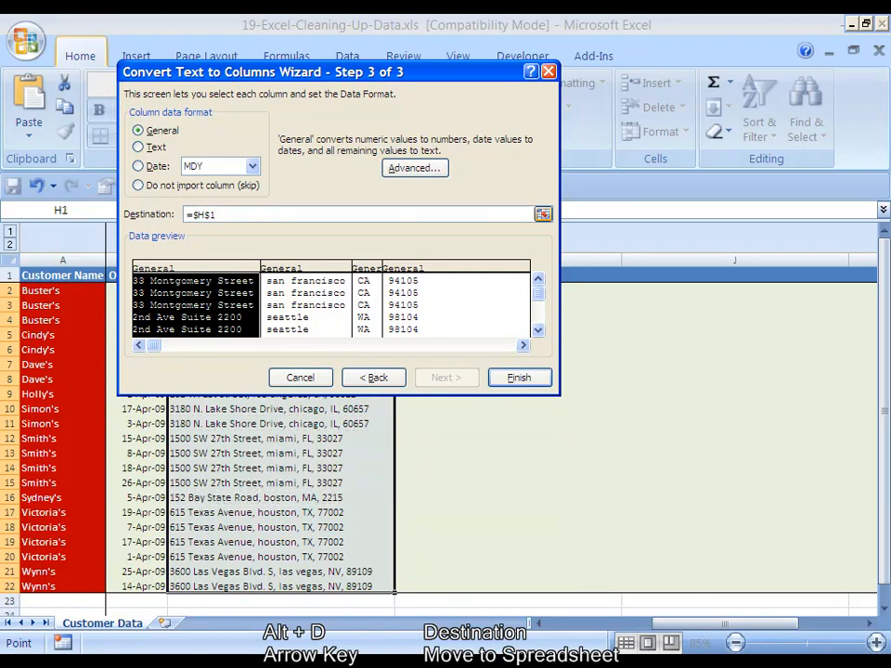
Move the wizard off the address data and set the split's destination range to H2:K22.
drag(340, 71, 753, 471)
key(Down)
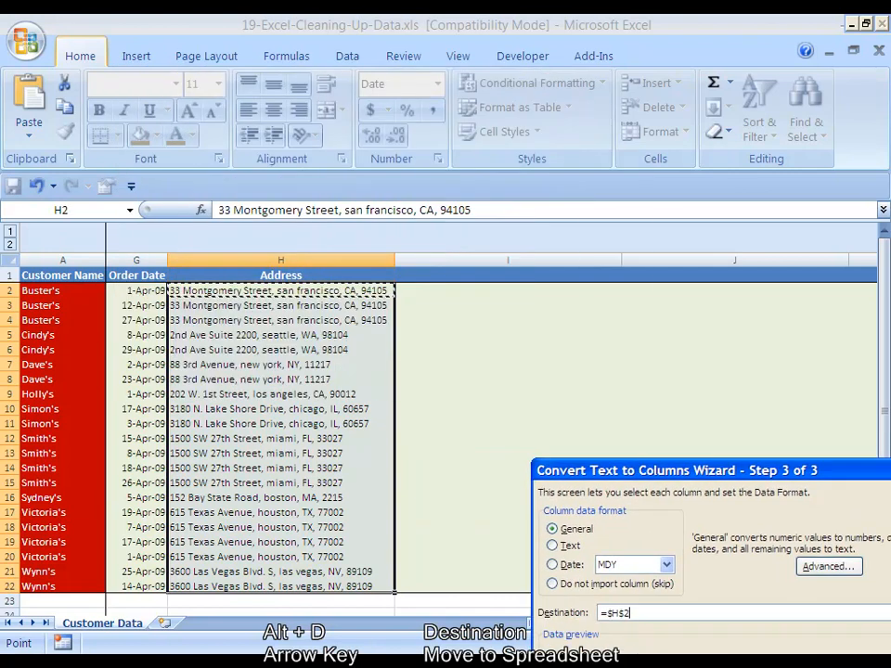
key(ctrl+shift+Down)
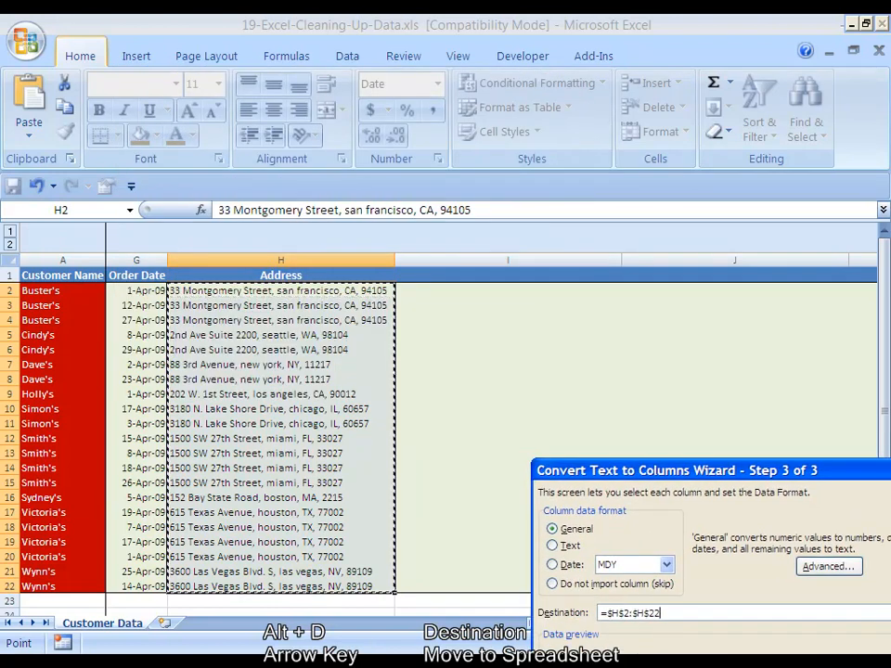
key(shift+Right)
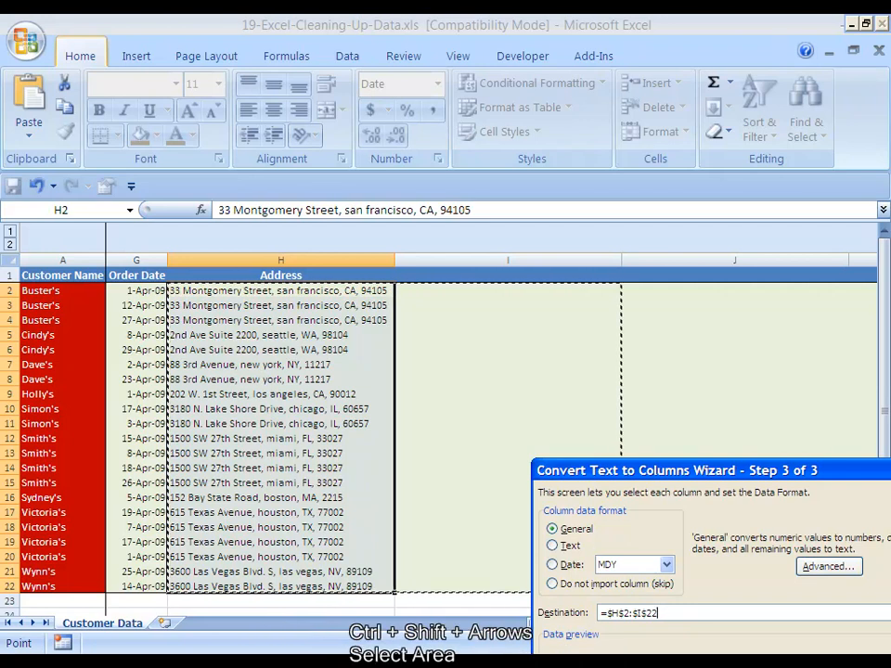
key(shift+Right)
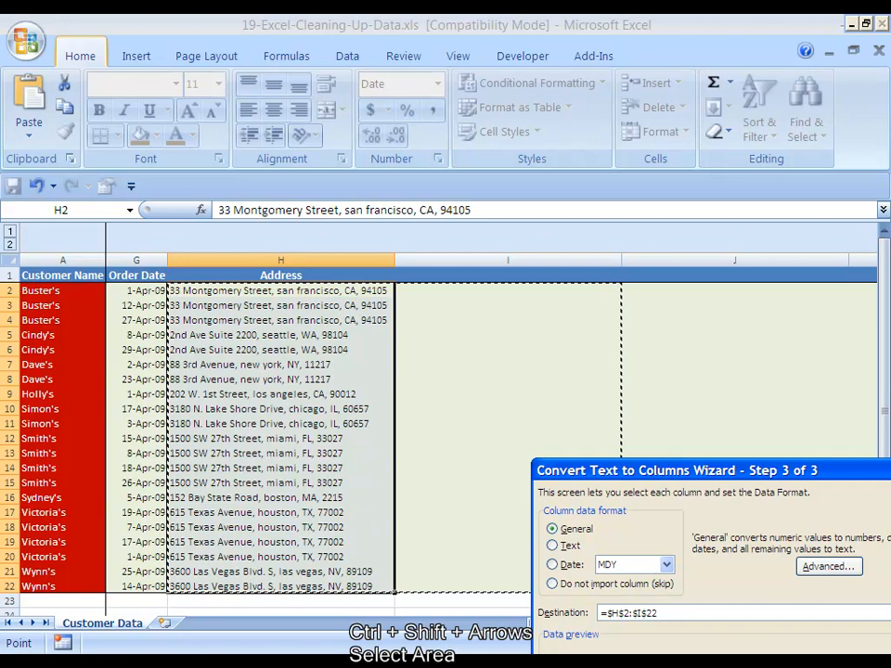
key(shift+Right)
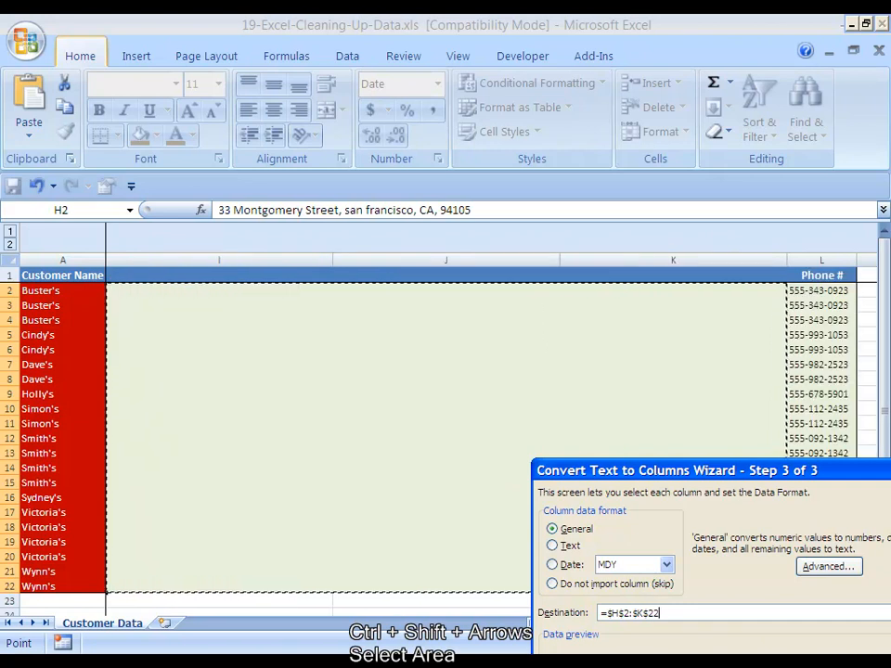
Finish the comma split of the addresses into H2:K22, replacing the contents of the destination cells.
drag(676, 471, 389, 48)
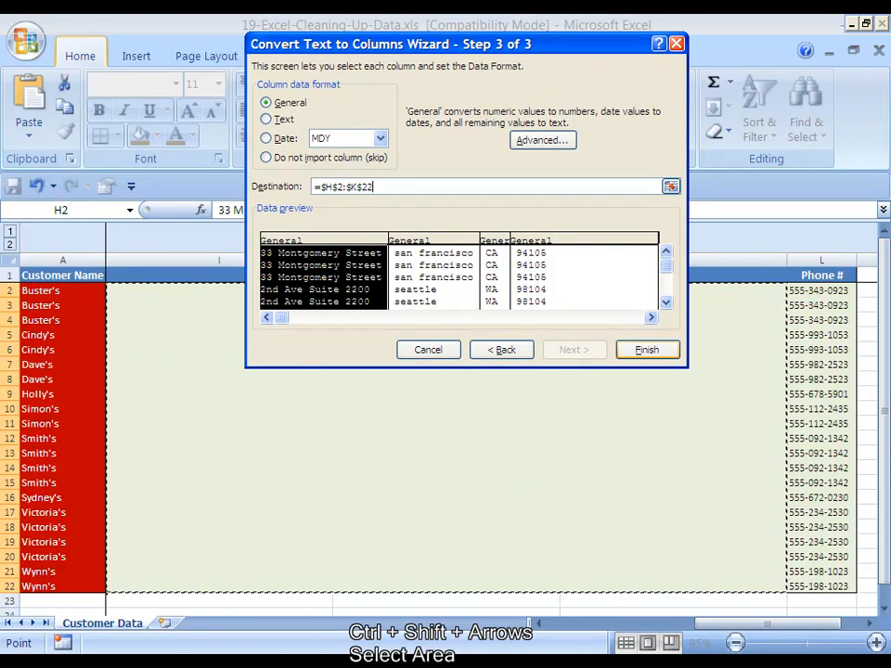
key(alt+f)
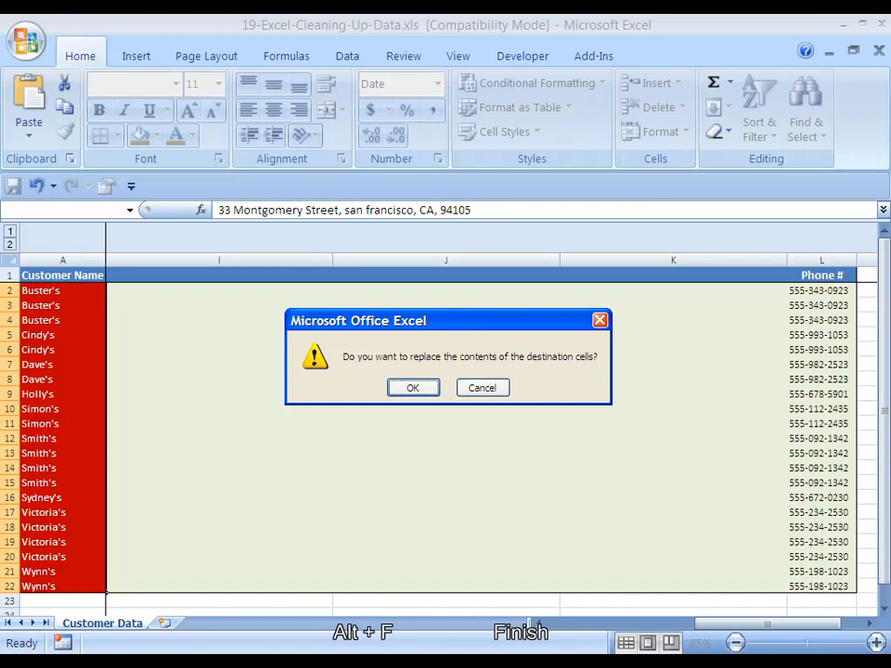
key(Return)
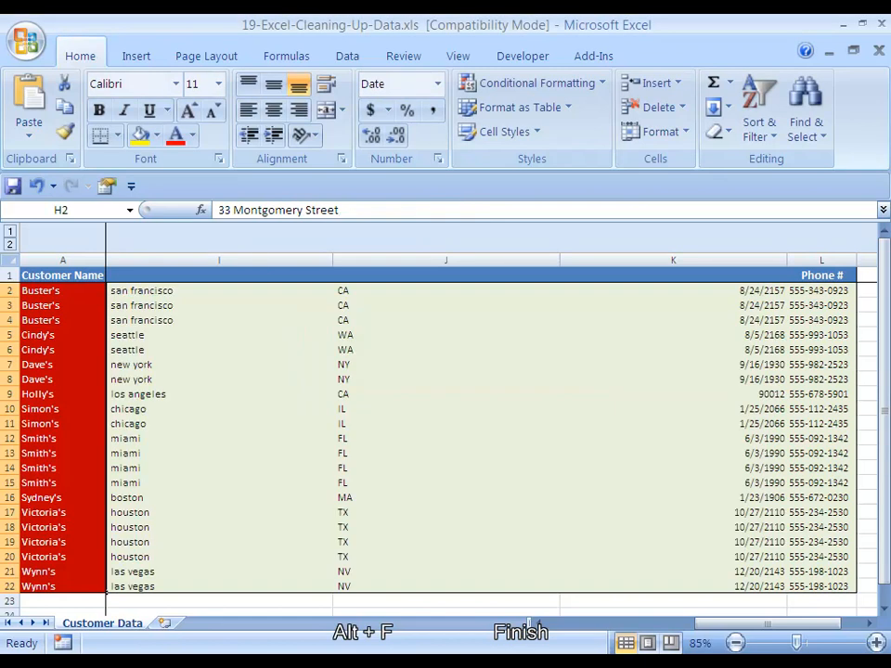
Review the split address parts across row 2, from the street in column H to the last part in column K.
key(Left)
key(Right)
key(Right)
key(Right)
key(Right)
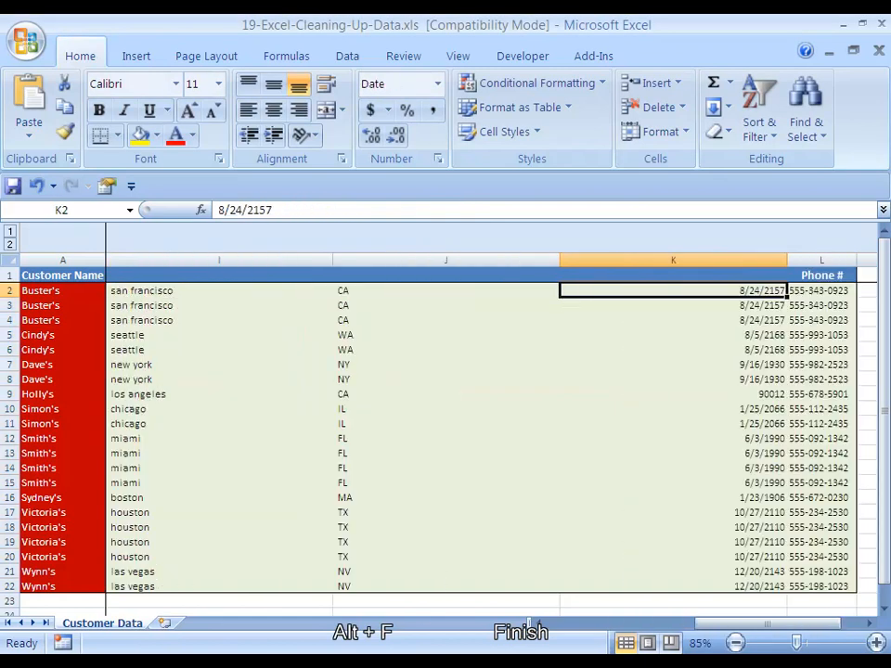
key(Left)
key(Left)
key(Left)
key(Left)
key(Left)
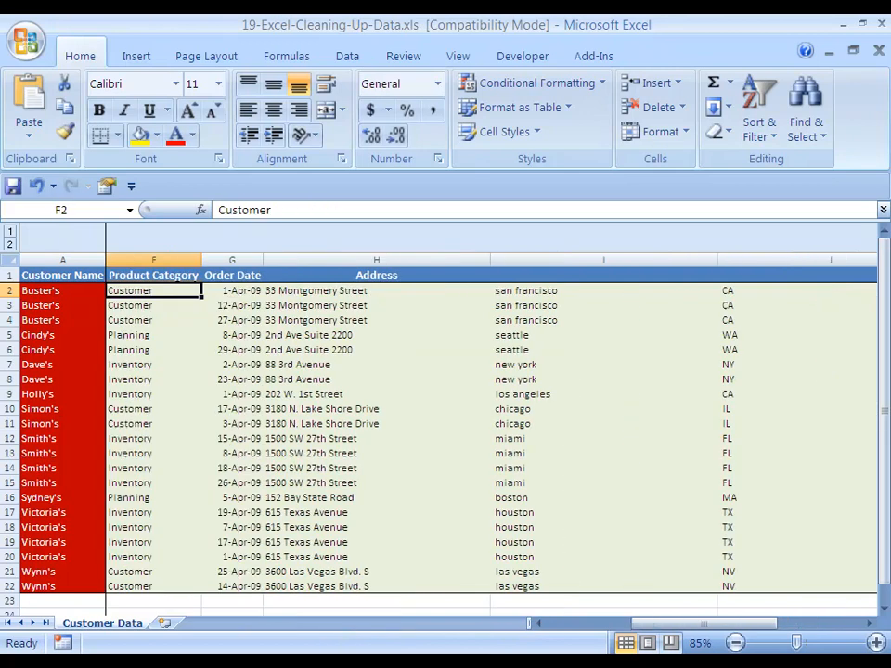
key(Right)
key(Right)
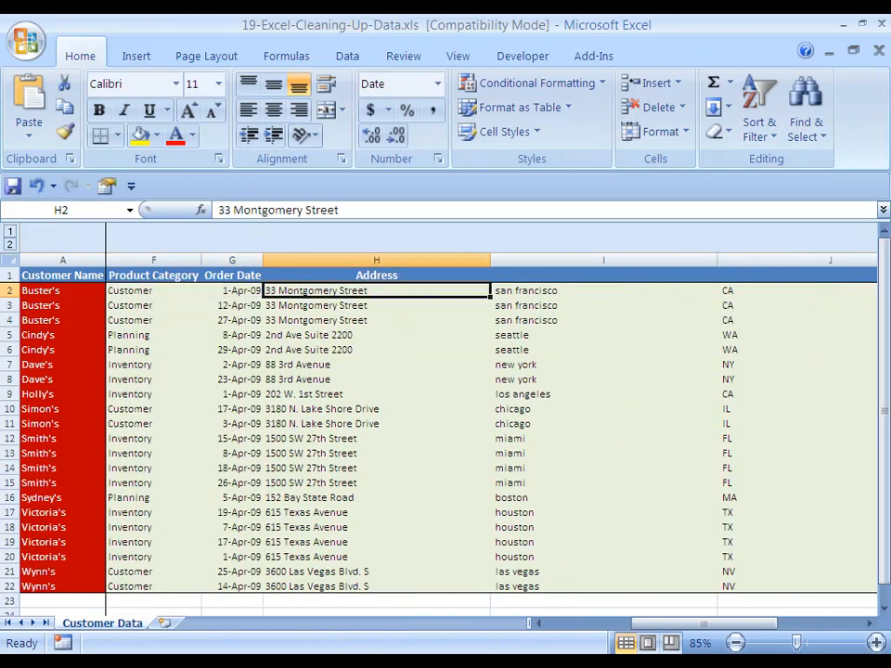
key(Right)
key(Up)
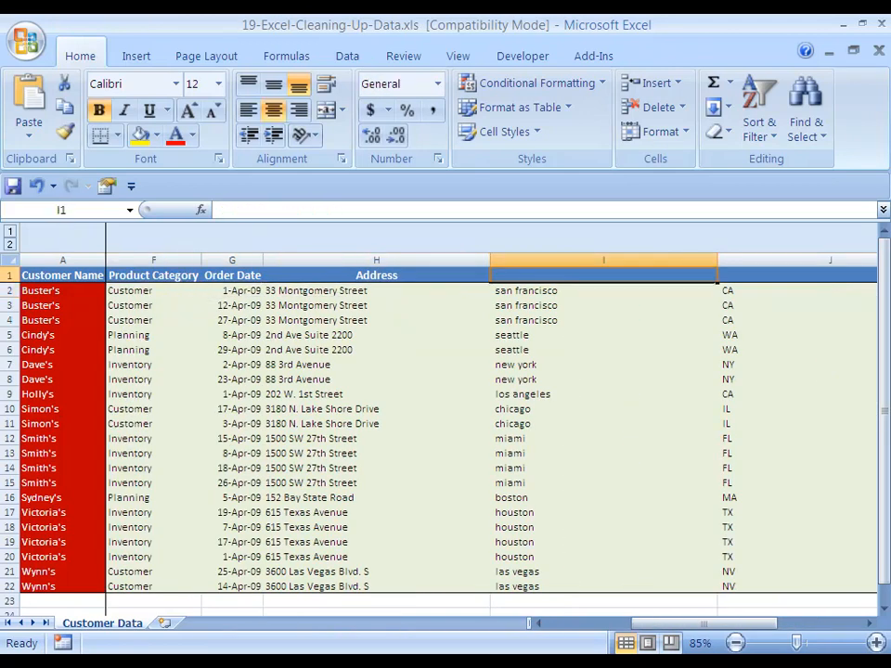
key(Down)
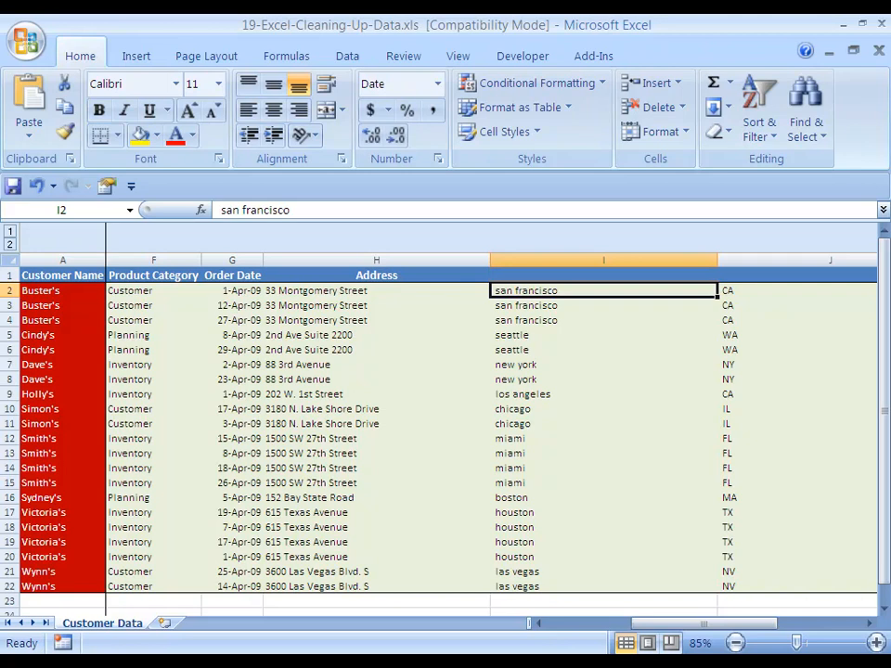
key(Right)
key(Right)
key(Right)
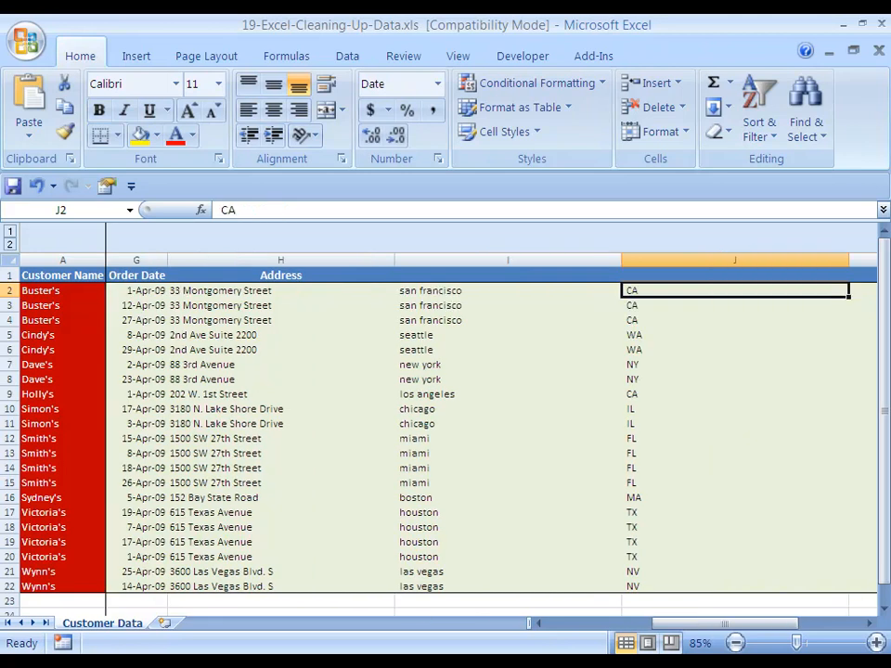
key(Left)
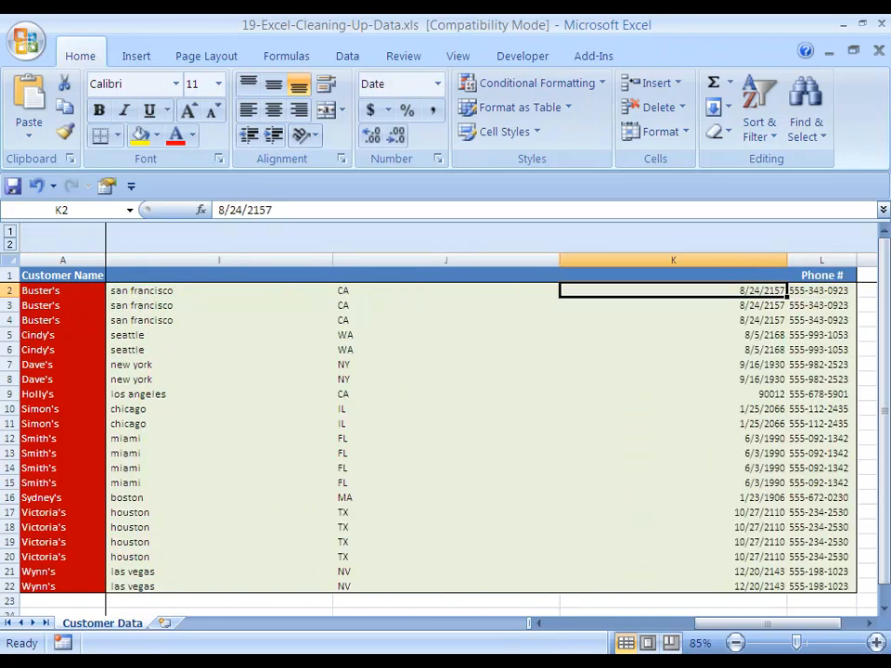
Examine the ZIP values down column K, and compare them with the street, city and state columns beside them.
key(Down)
key(Down)
key(Down)
key(Down)
key(Down)
key(Down)
key(Up)
key(Up)
key(Up)
key(Up)
key(Up)
key(Up)
key(Left)
key(Left)
key(Left)
key(Left)
key(Left)
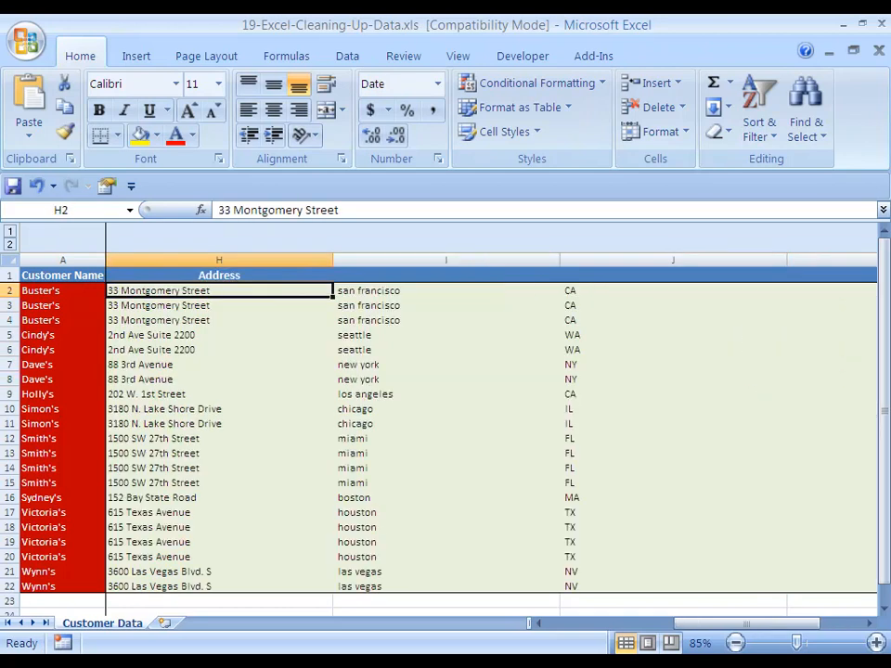
key(Right)
key(Right)
key(Right)
key(Right)
key(Left)
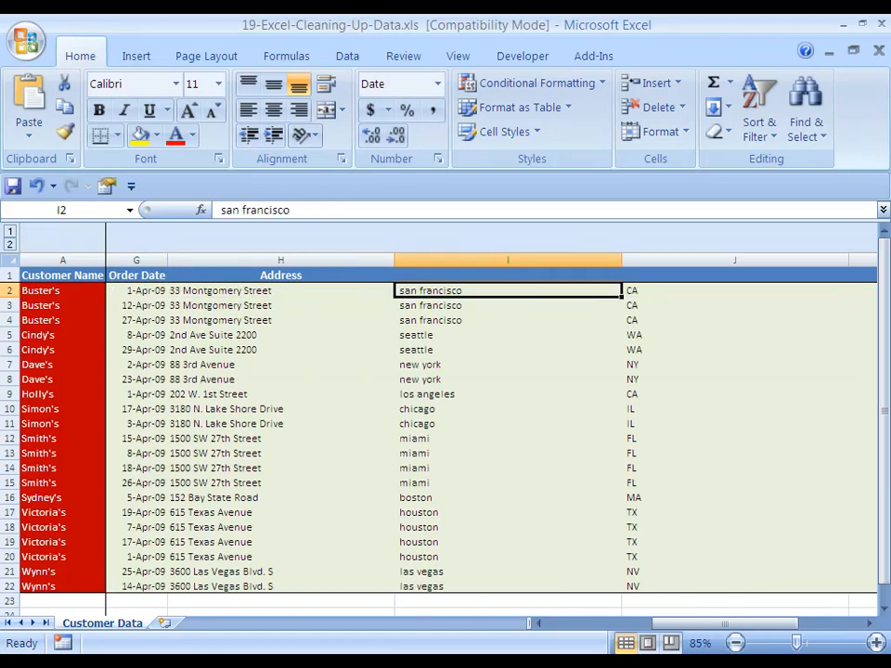
key(Left)
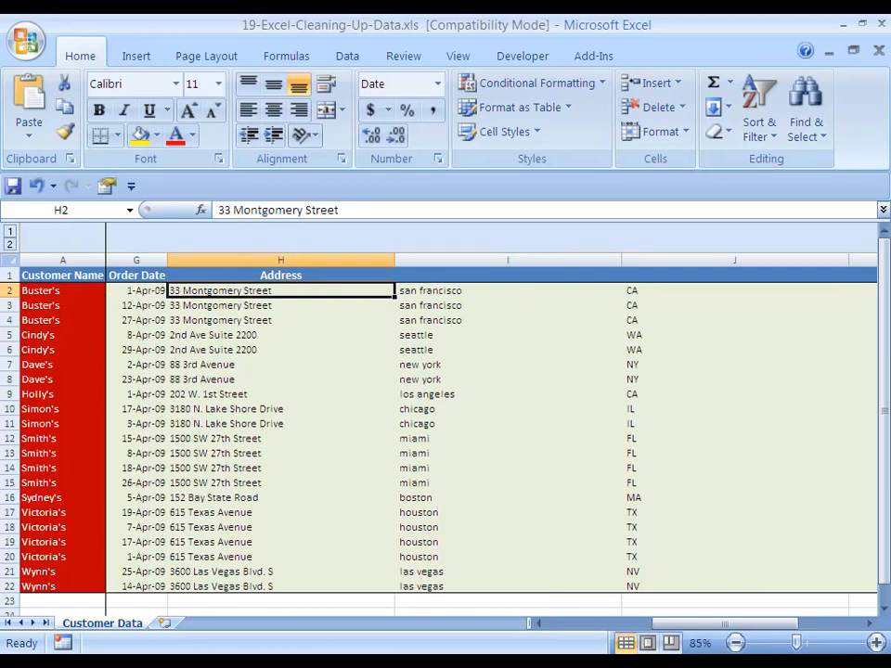
Auto-fit the Address column's width to the contents of H1:H22.
key(Up)
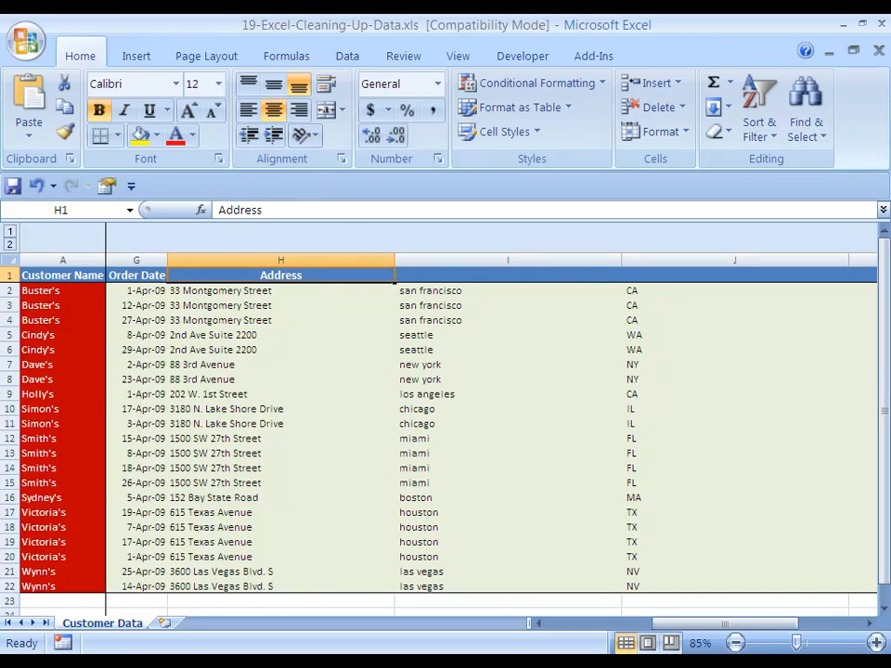
key(ctrl+shift+Down)
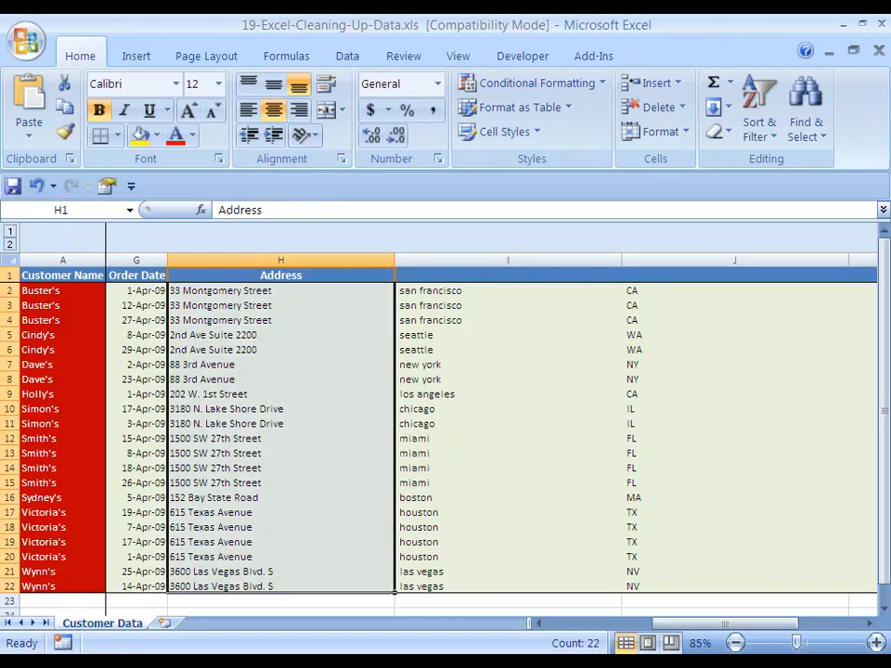
key(alt)
key(o)
key(c)
key(a)
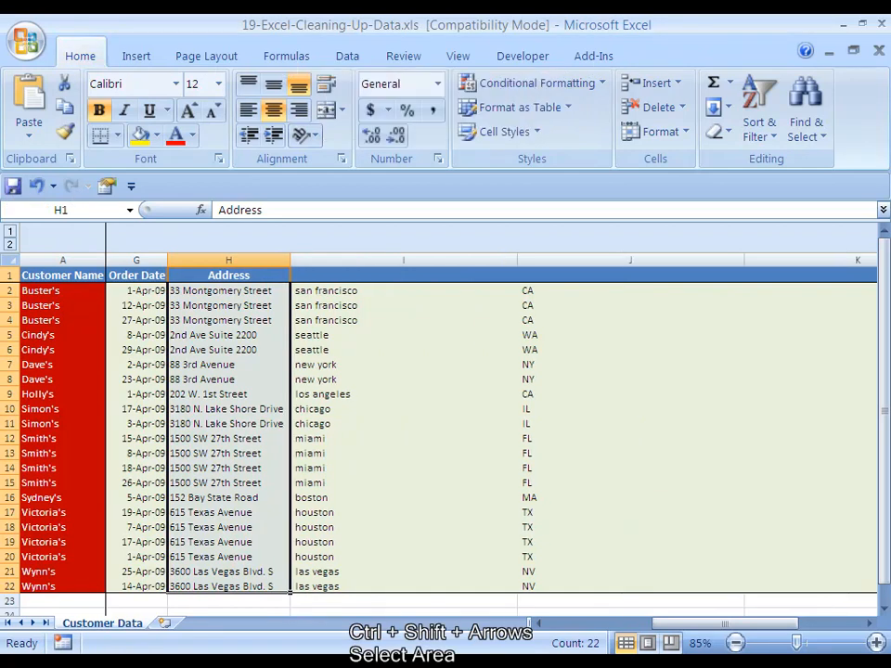
Enter the header City in cell I1, above the split city names.
key(Right)
key(Down)
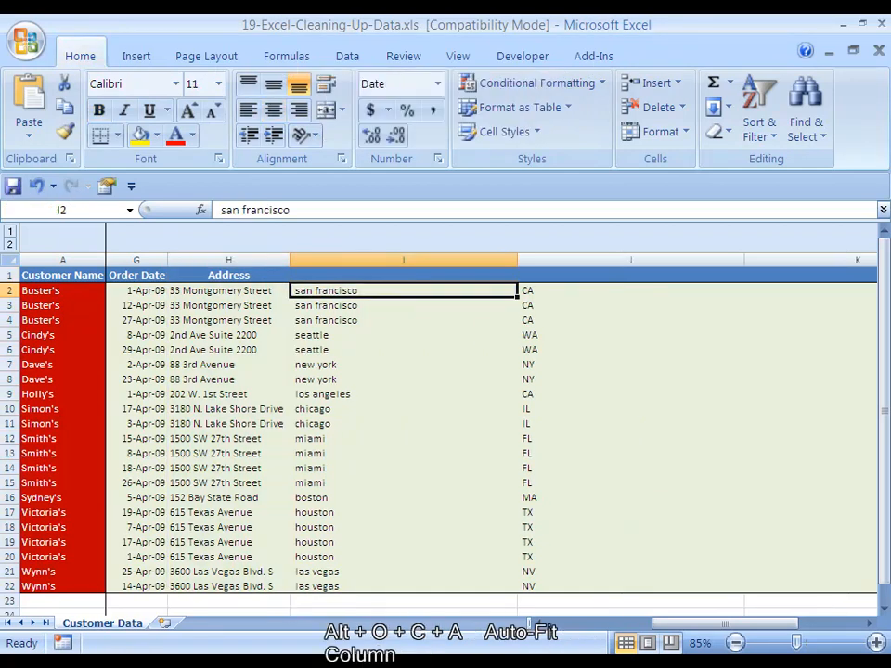
key(Up)
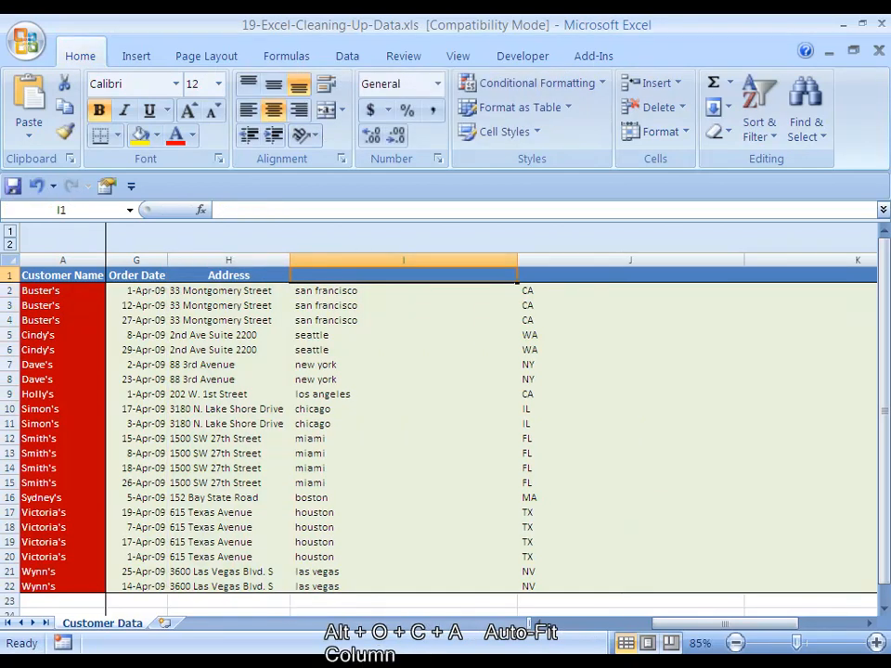
text(City)
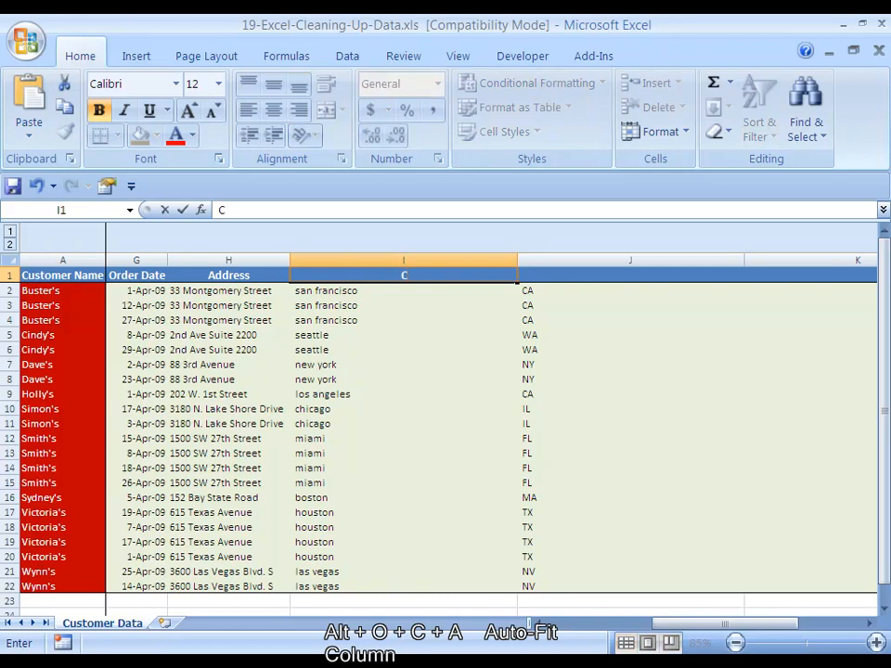
key(ctrl+Return)
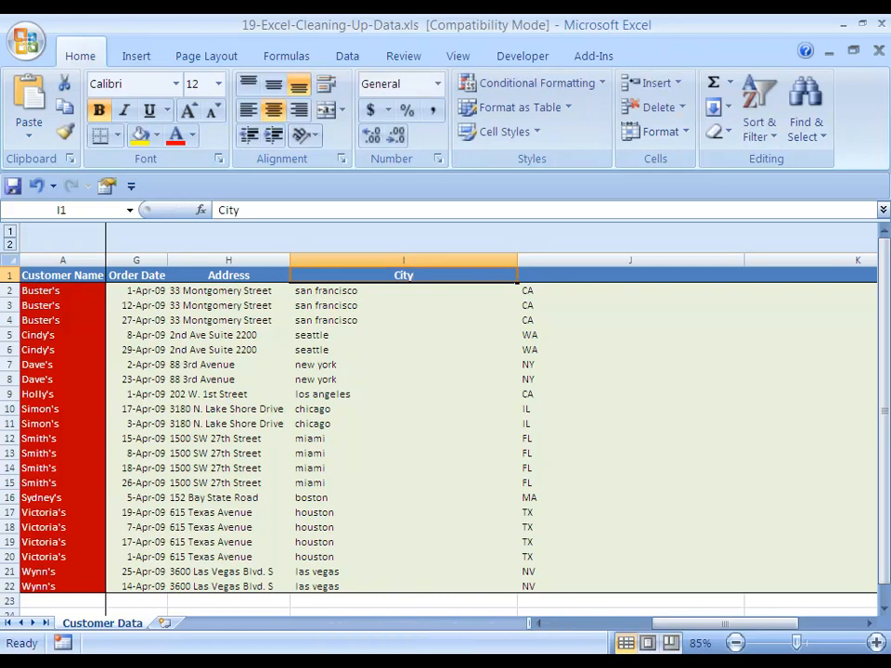
key(Down)
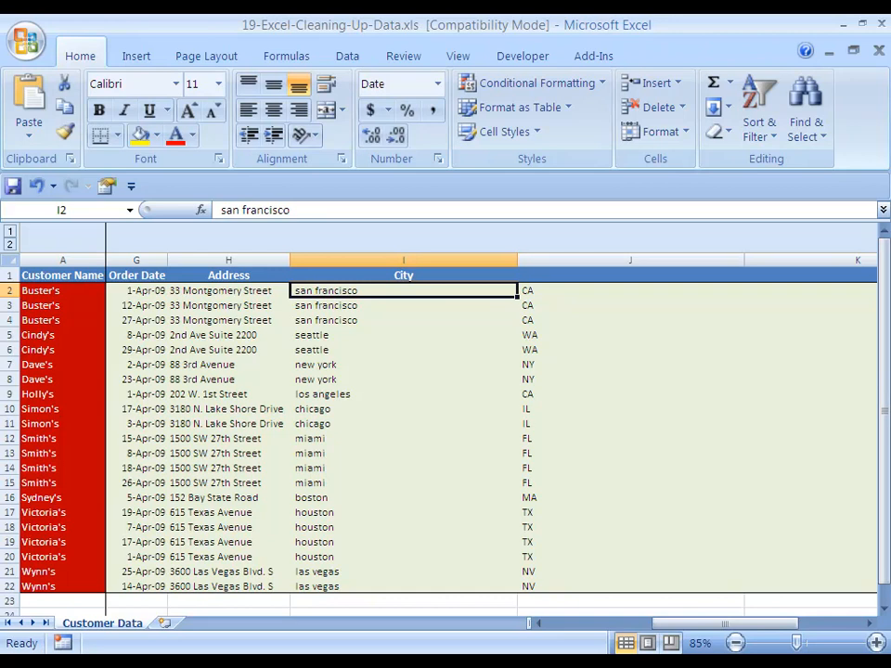
key(ctrl+Down)
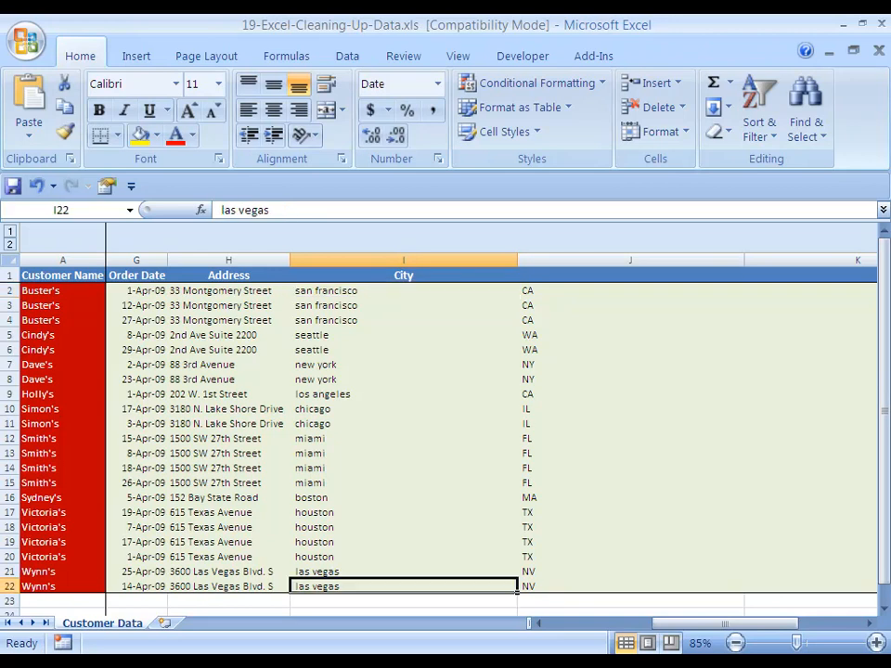
key(Down)
key(Down)
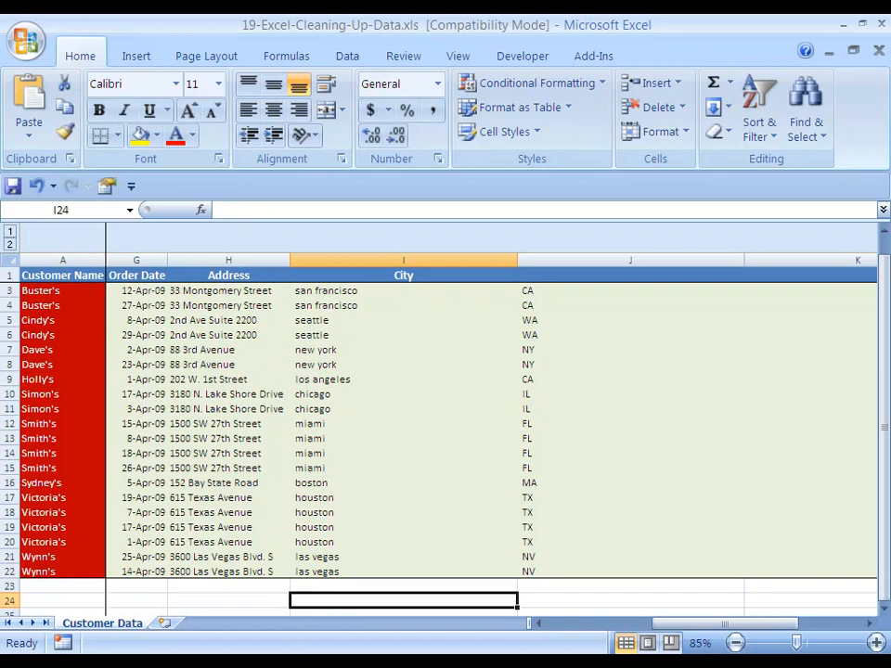
key(ctrl+Down)
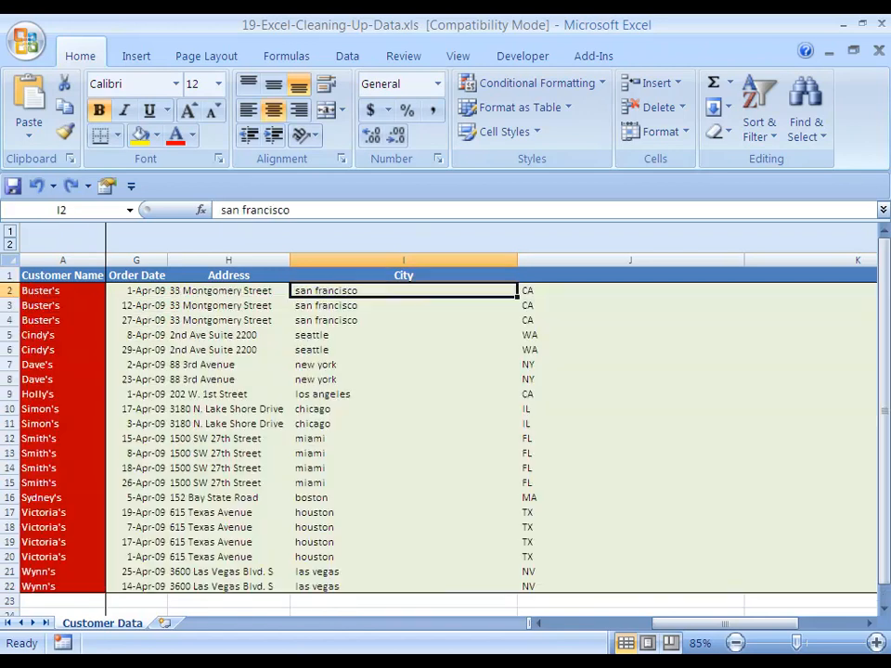
key(Up)
key(Down)
Insert a blank column between the City column and the state column.
key(Right)
key(ctrl+space)
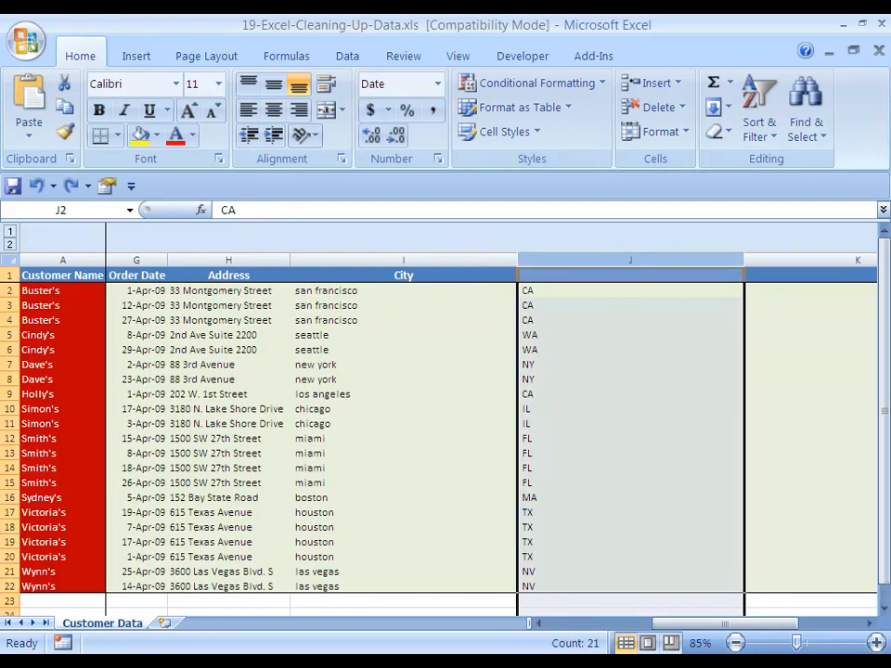
key(alt+i)
key(c)
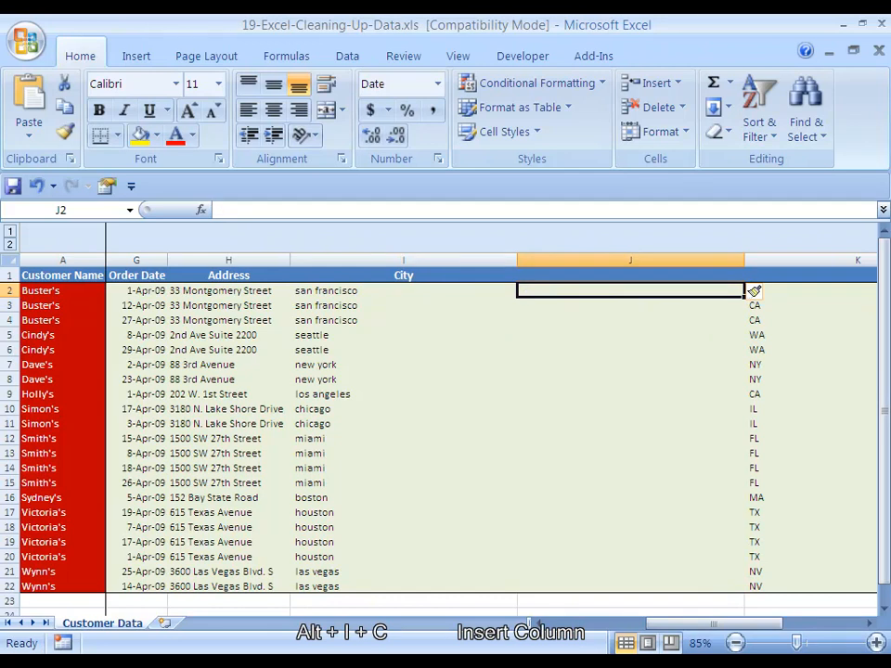
Enter the formula =PROPER(I2) in cell J2 to fix the capitalization of the first city name.
text(=PROPER()
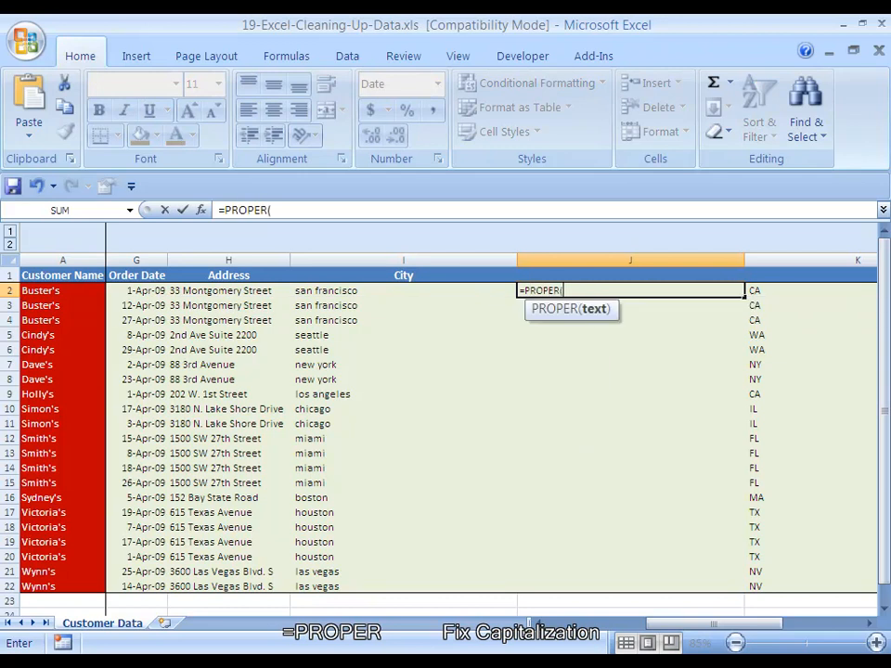
key(Left)
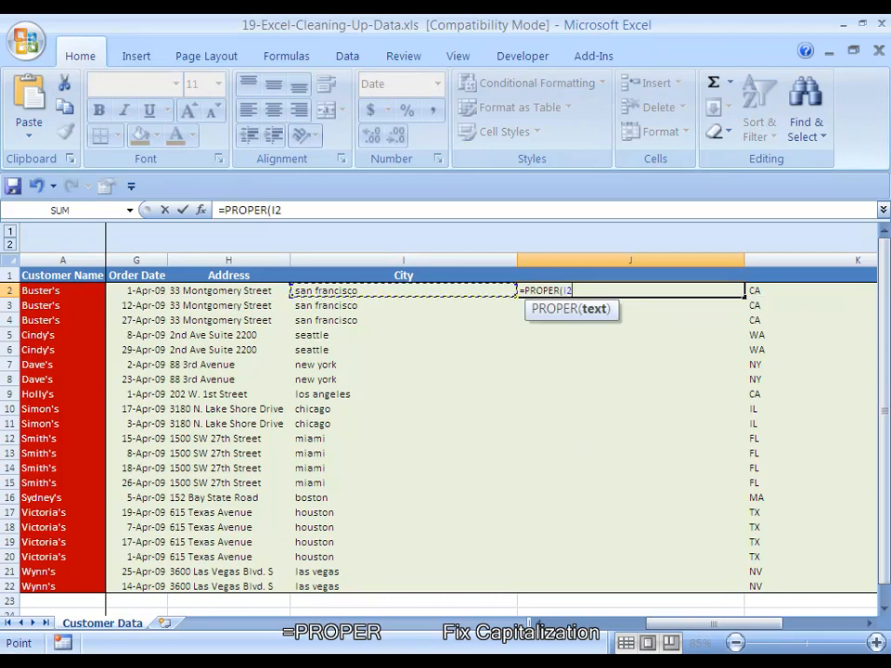
text())
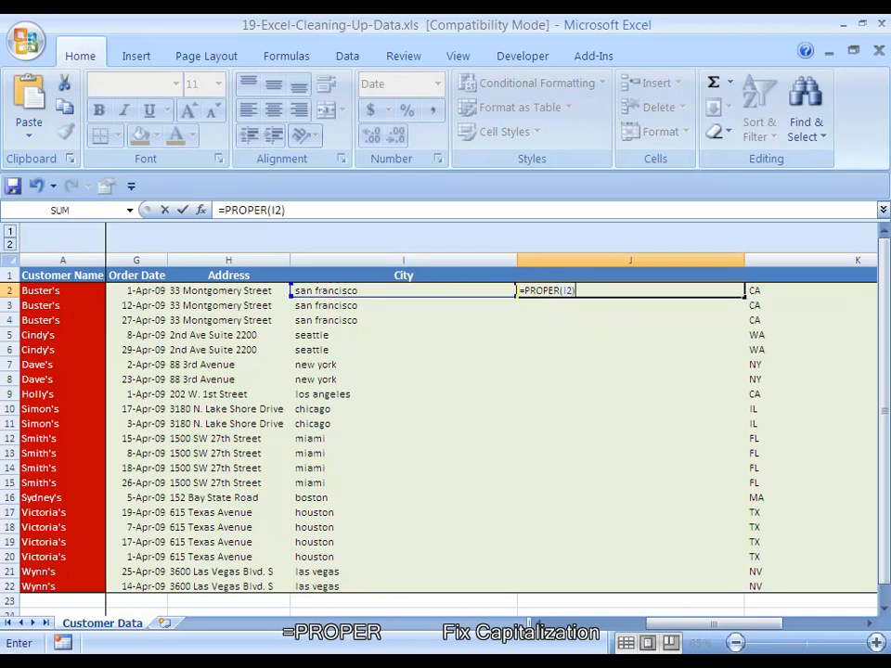
key(ctrl+Return)
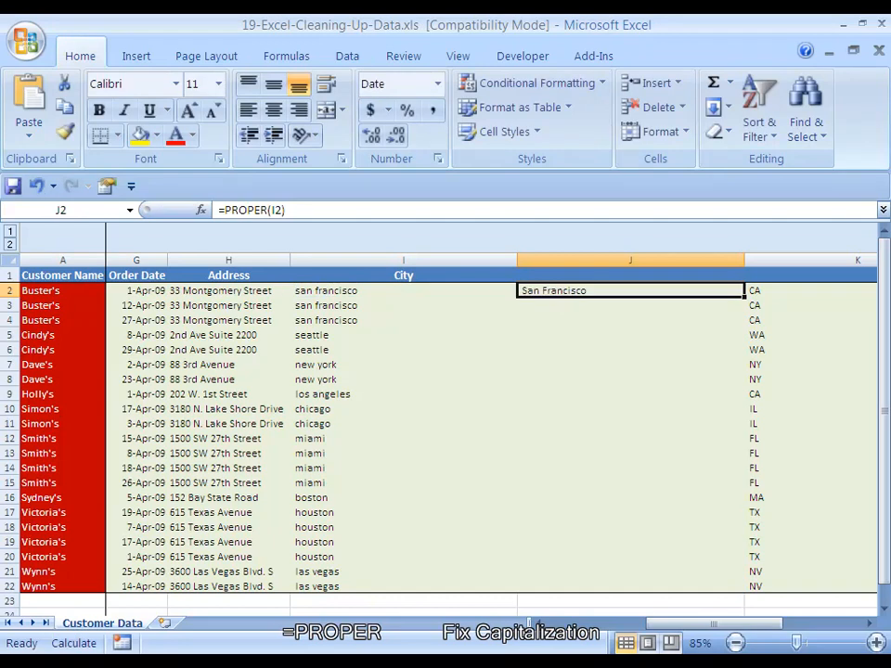
Copy the PROPER formula from J2 and paste it as formulas through J2:J22, covering every customer row.
key(Down)
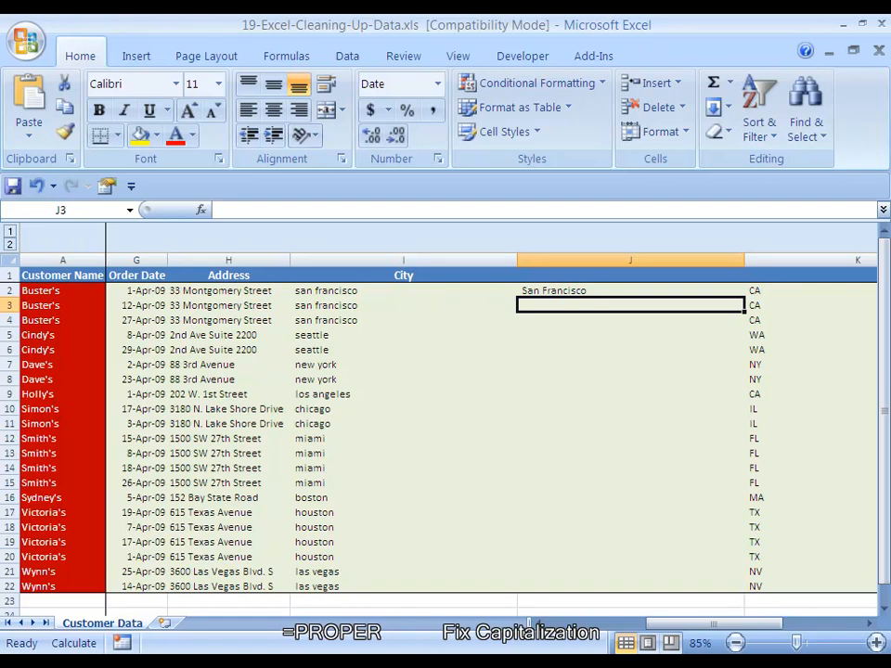
key(Up)
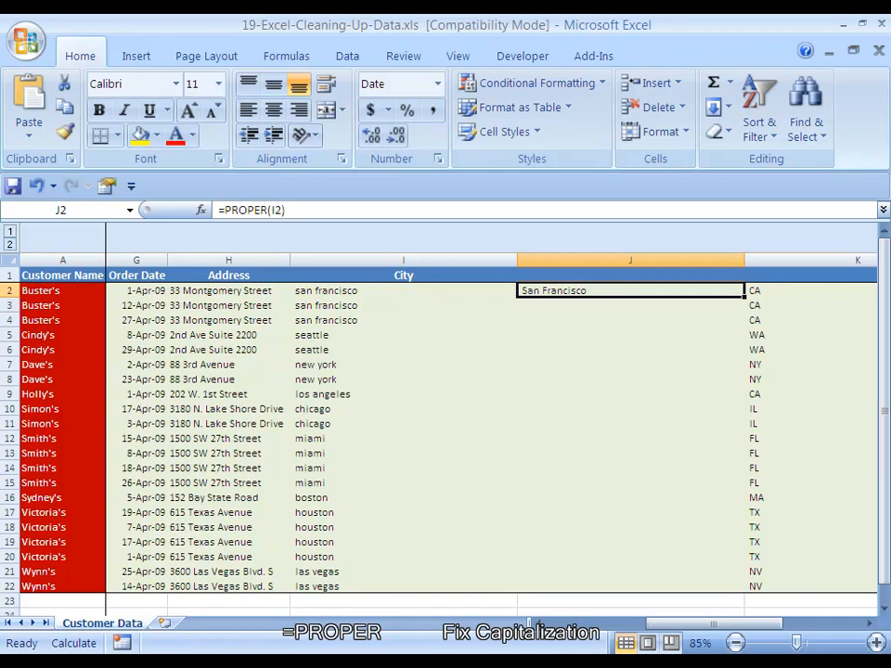
key(ctrl+c)
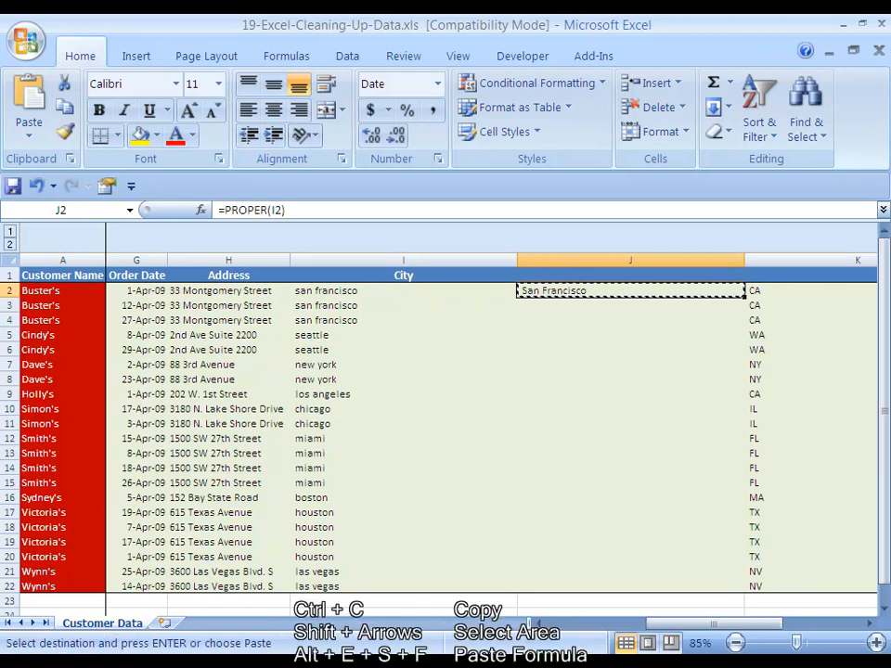
key(shift+Down)
key(shift+Down)
key(shift+Down)
key(shift+Down)
key(shift+Down)
key(shift+Down)
key(shift+Down)
key(shift+Down)
key(shift+Down)
key(shift+Down)
key(shift+Down)
key(shift+Down)
key(shift+Down)
key(shift+Down)
key(shift+Down)
key(shift+Down)
key(shift+Down)
key(shift+Down)
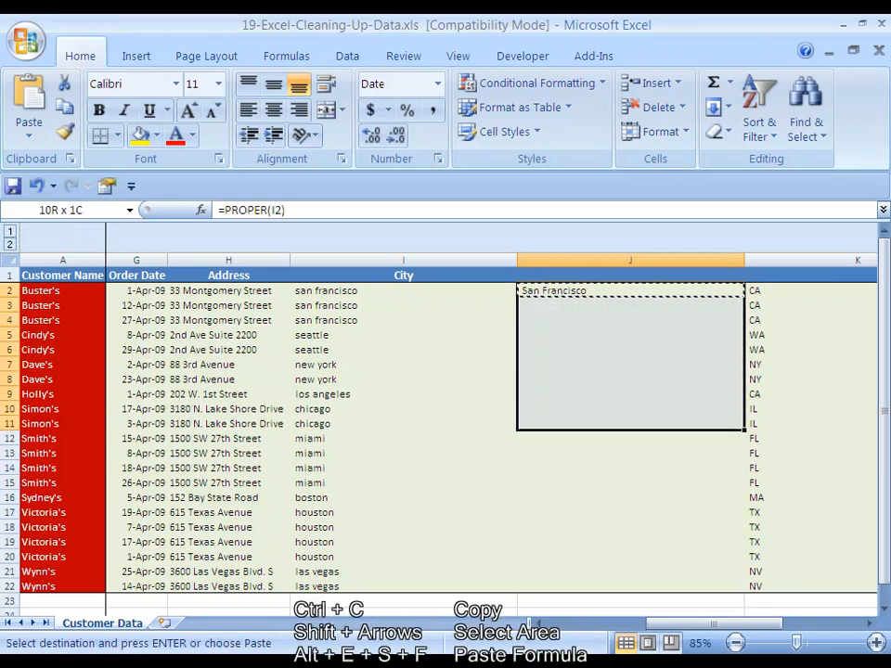
key(shift+Down)
key(shift+Down)
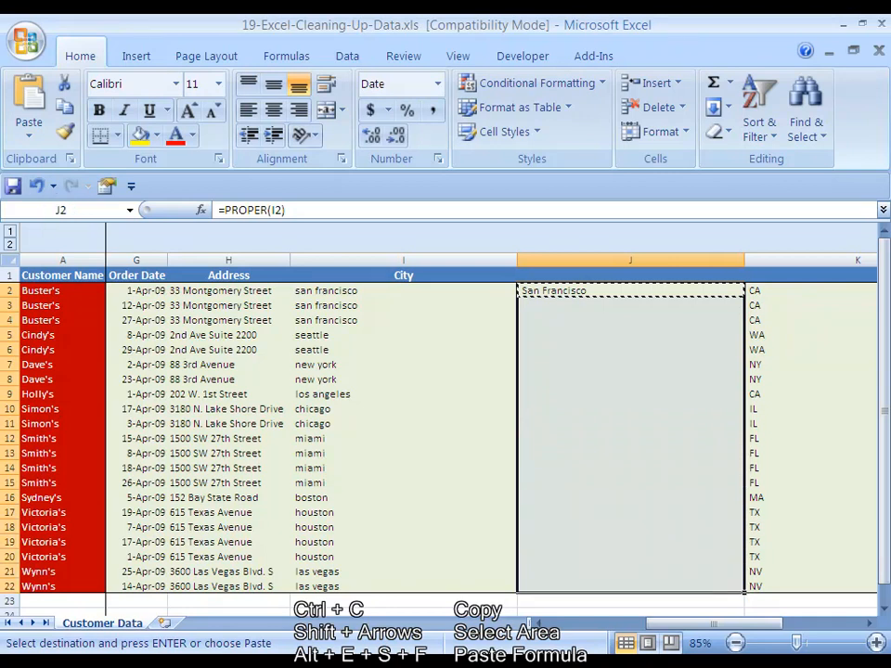
key(alt+e)
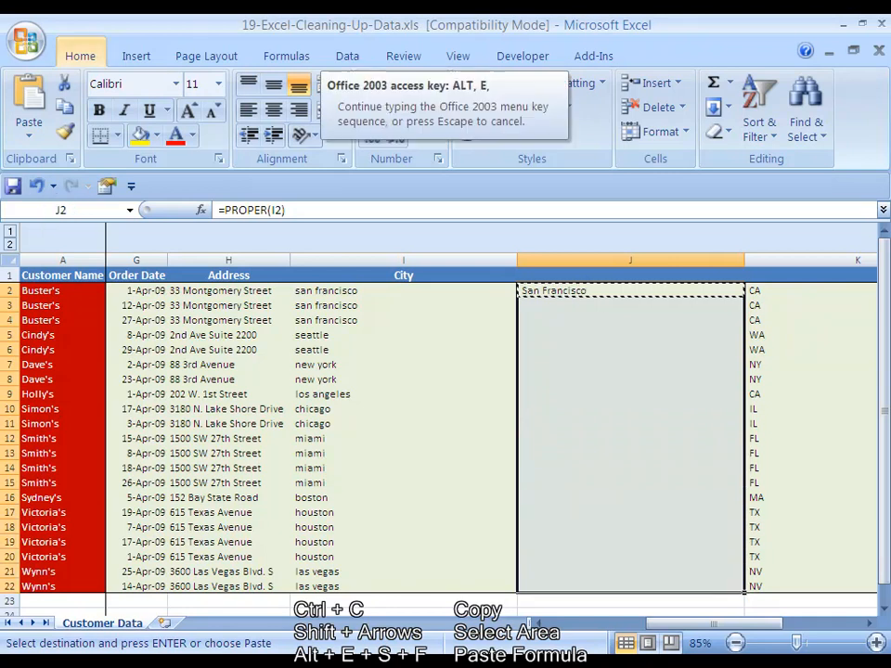
key(s)
key(f)
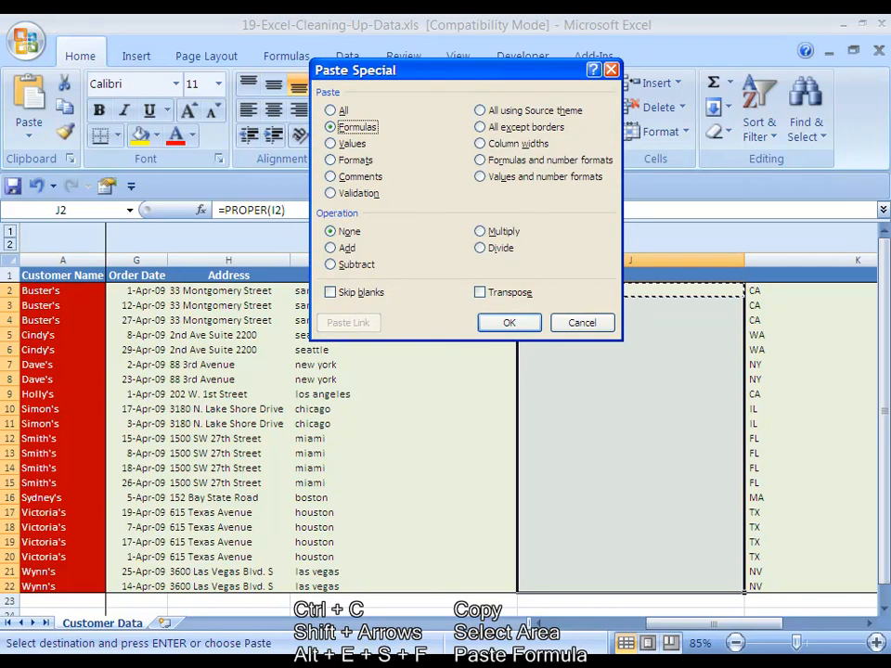
key(Return)
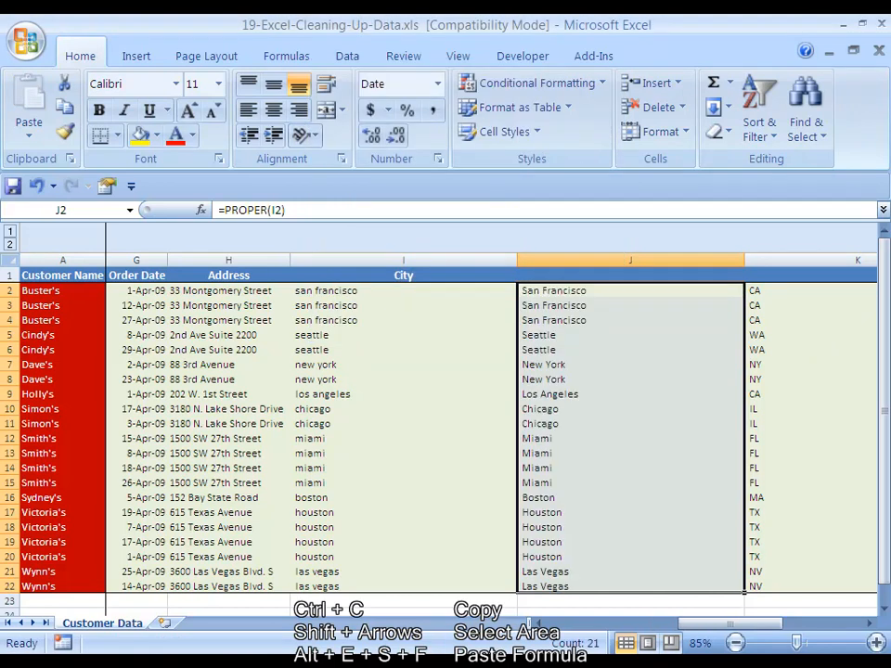
Copy the capitalized city names in J2:J22 and paste them as values over the lowercase names in I2:I22.
key(Left)
key(Right)
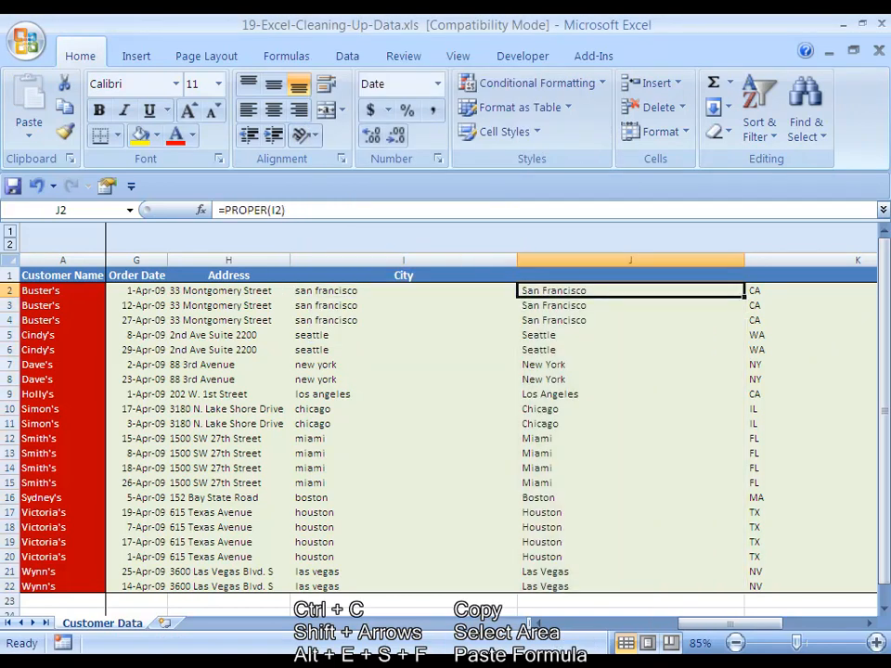
key(ctrl+shift+Down)
key(ctrl+c)
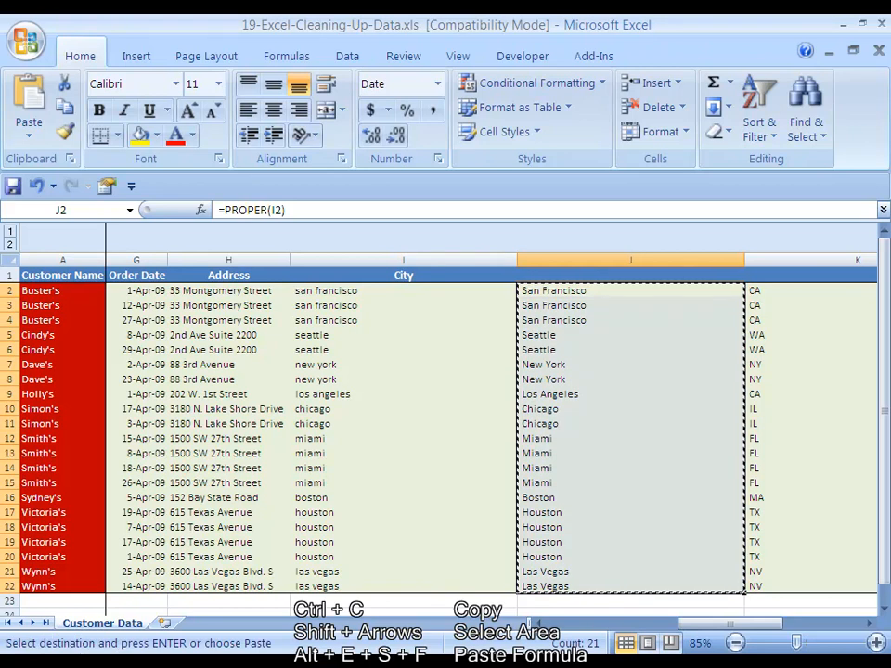
key(Left)
key(ctrl+shift+Down)
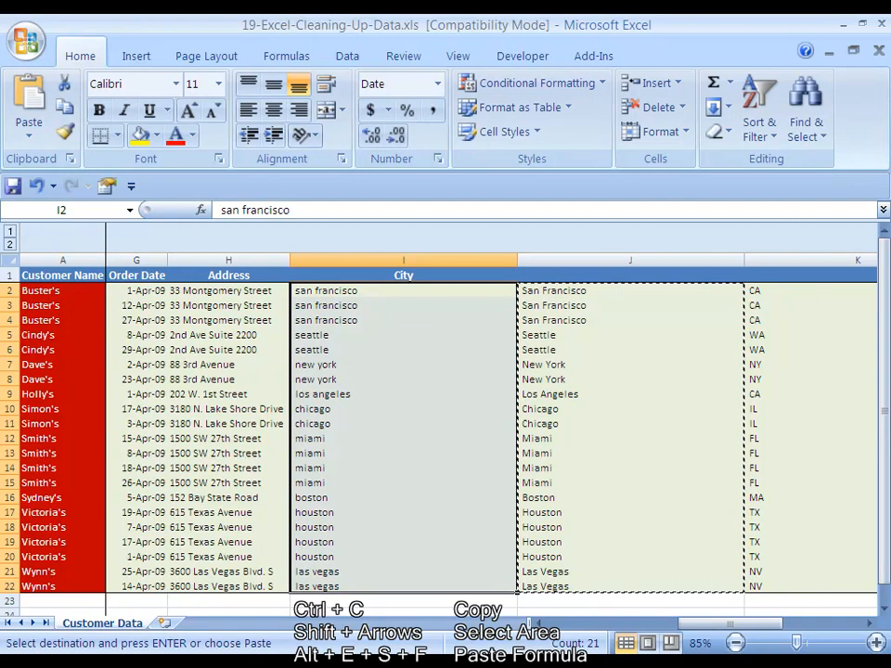
key(alt+e)
key(s)
key(v)
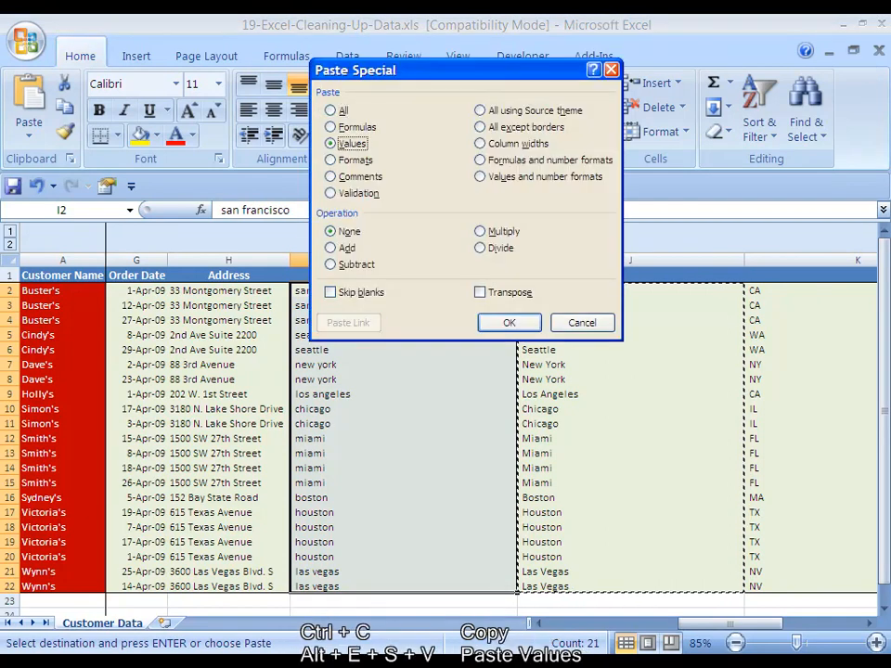
key(Return)
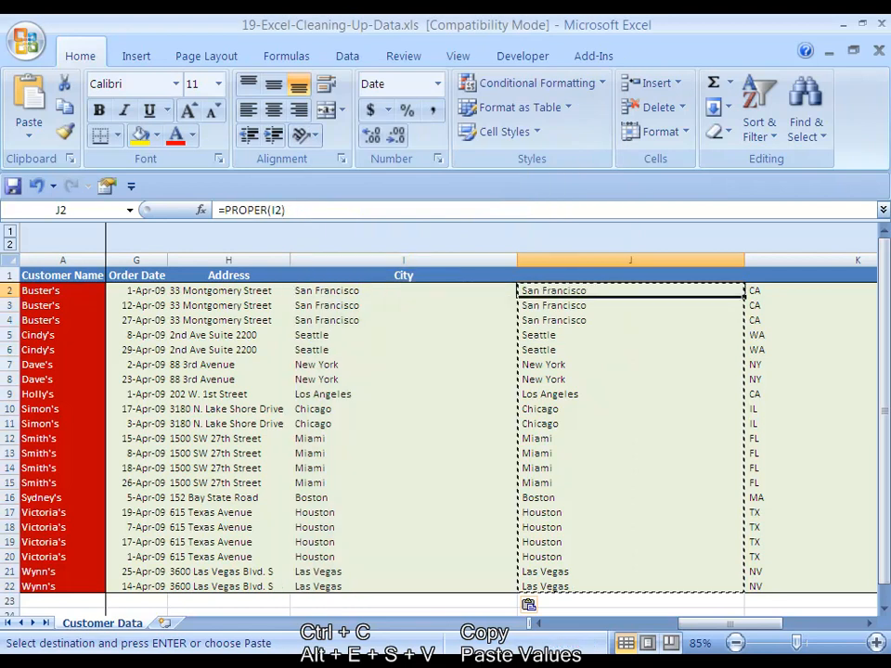
key(Escape)
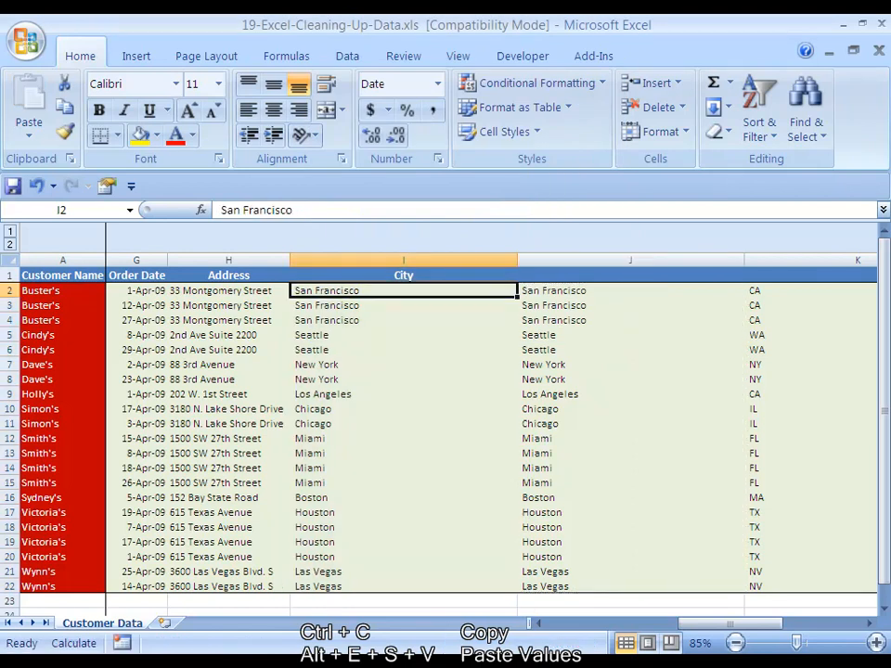
Check the start of the text in I2 for extra spaces and look through the city names below it.
key(F2)
key(Home)
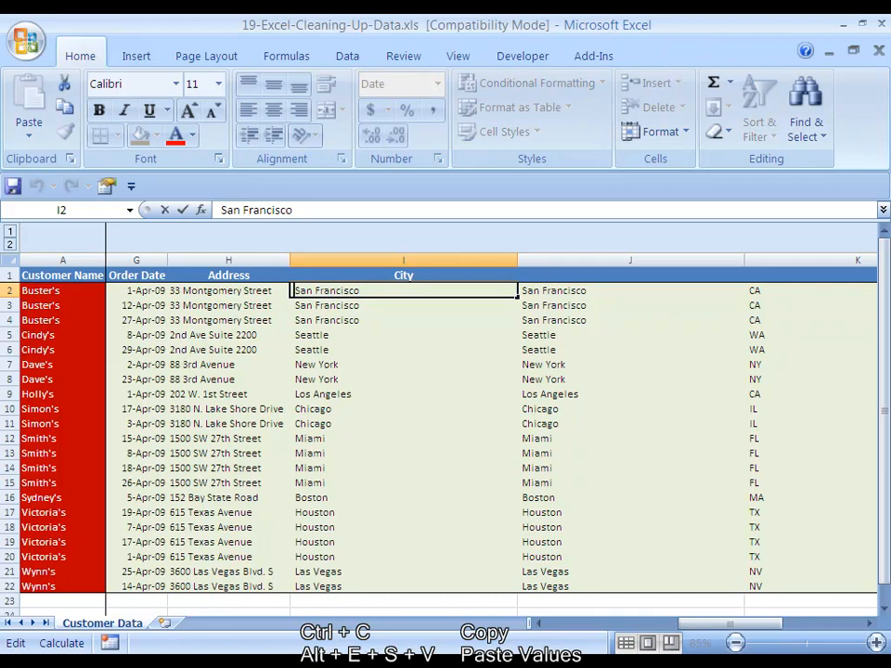
key(Escape)
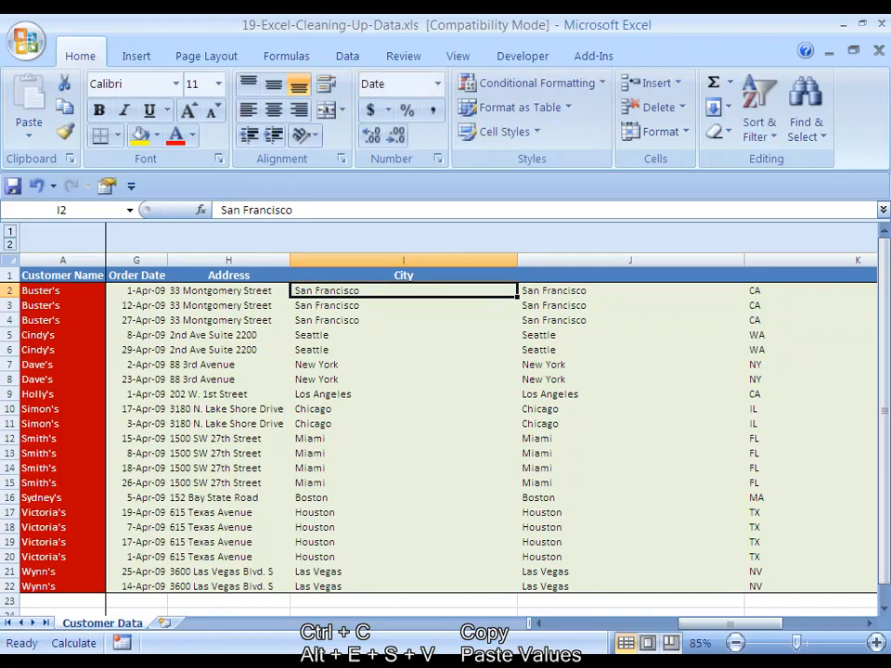
key(Down)
key(Down)
key(Down)
key(Down)
key(Down)
key(Down)
key(Down)
key(Down)
key(Down)
key(Down)
key(Down)
key(Down)
key(Down)
key(Down)
key(Down)
key(Down)
key(Down)
key(Down)
key(Down)
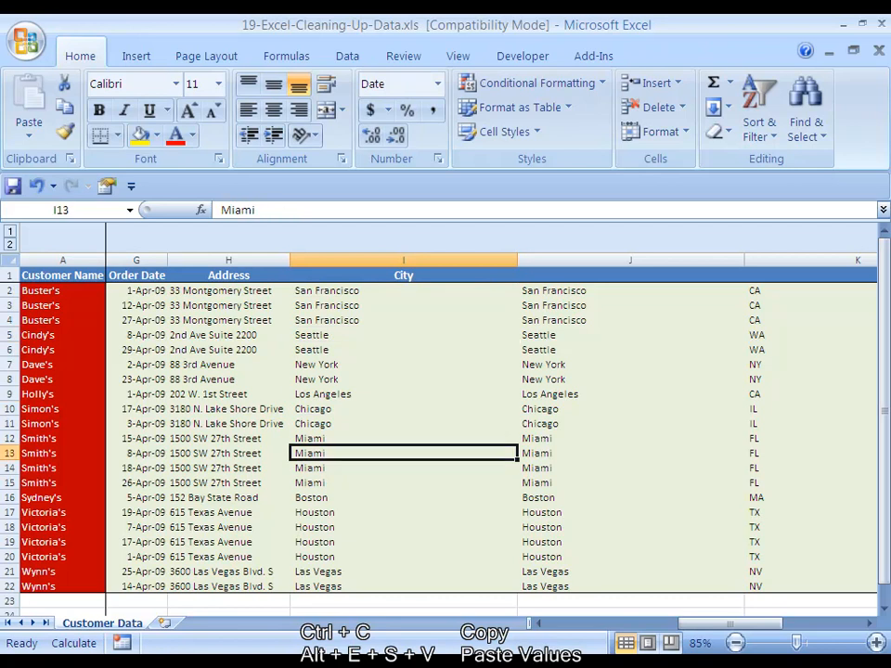
key(ctrl+Up)
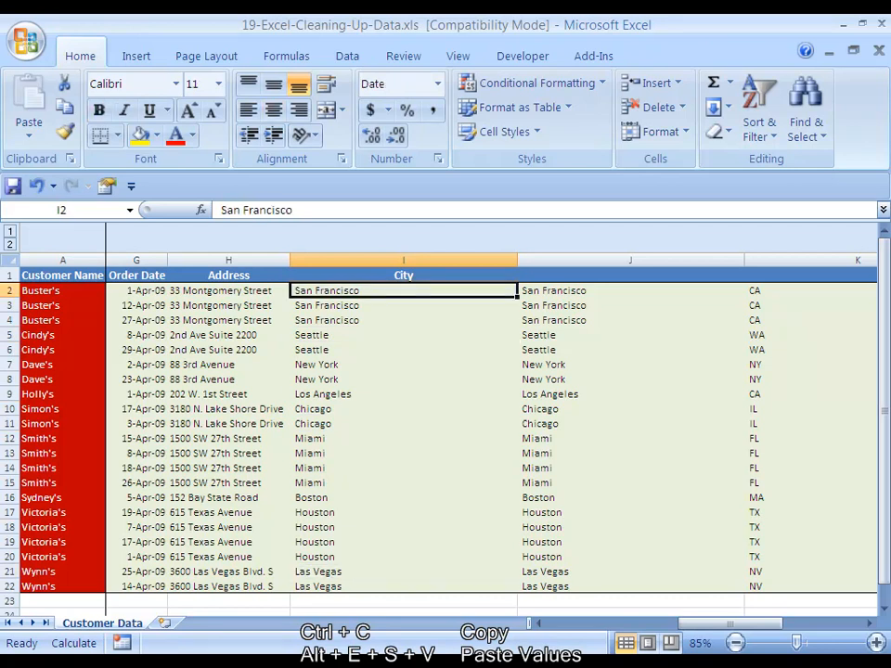
Replace the formula in J2 with =TRIM(I2) to strip extra spaces from the first city name.
key(Right)
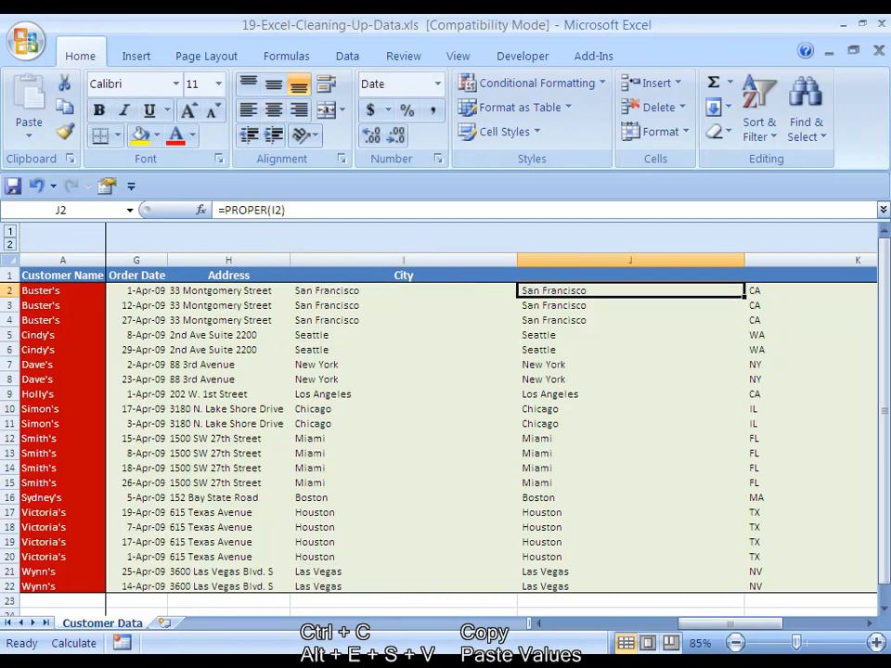
text(=TRIM()
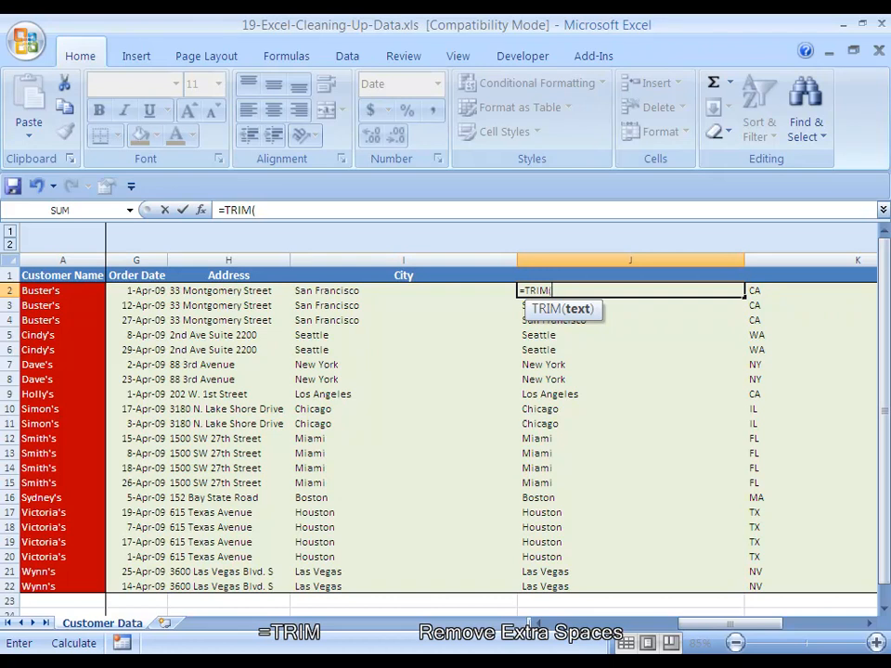
key(Left)
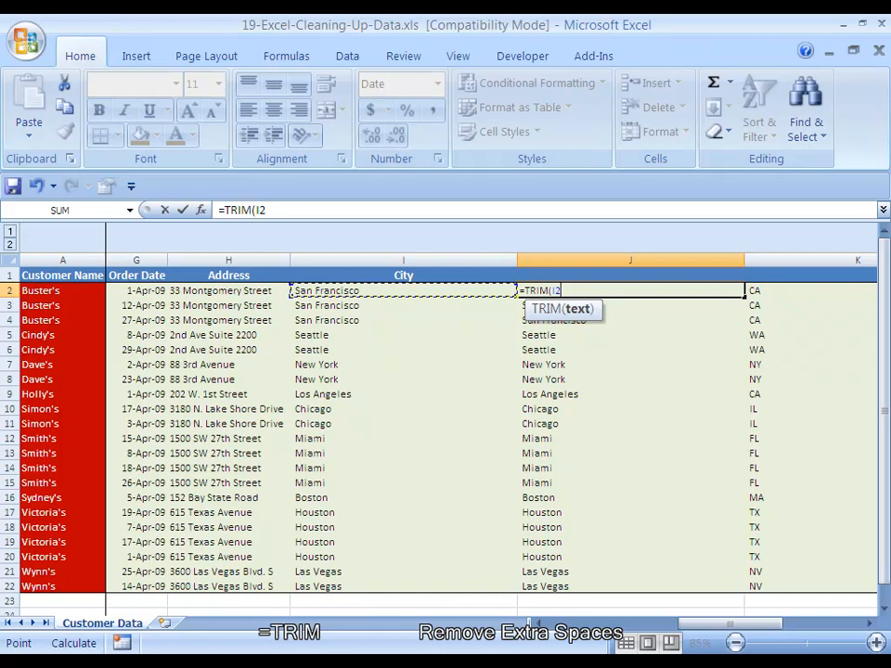
key(ctrl+Return)
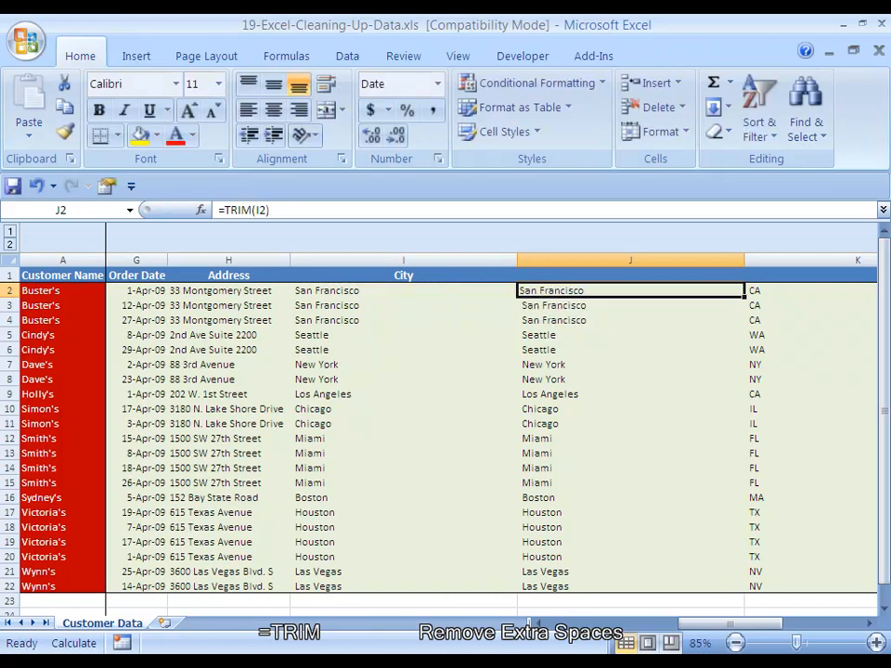
Copy the TRIM formula from J2 through J22, overwriting the old PROPER formulas.
key(ctrl+c)
key(ctrl+shift+Down)
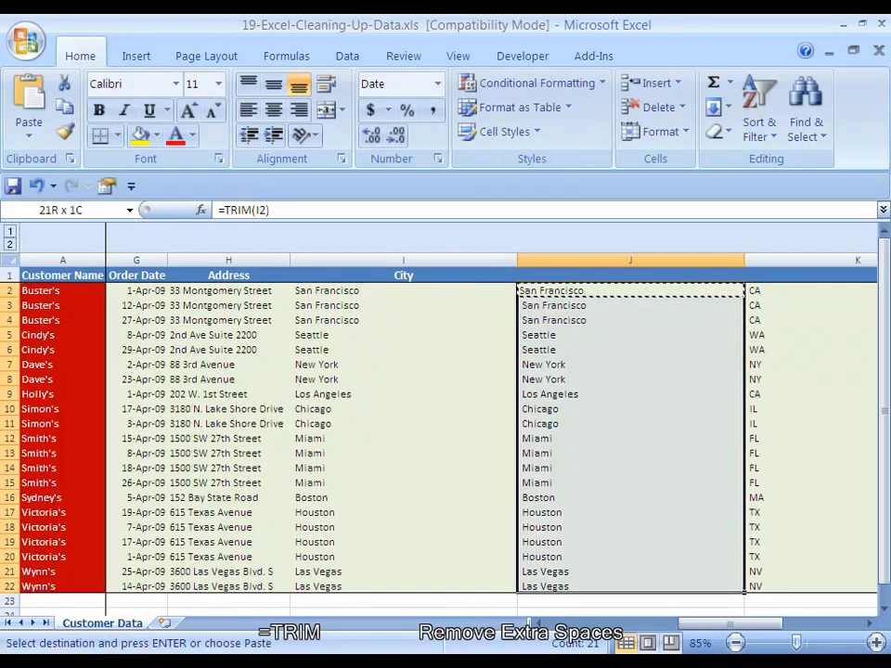
key(alt+e)
key(s)
key(Return)
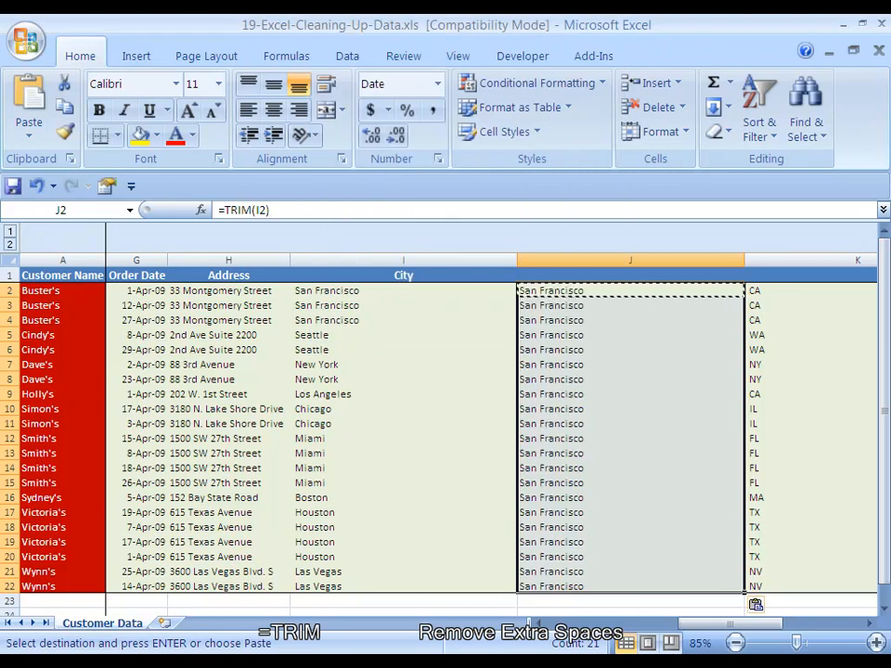
key(Escape)
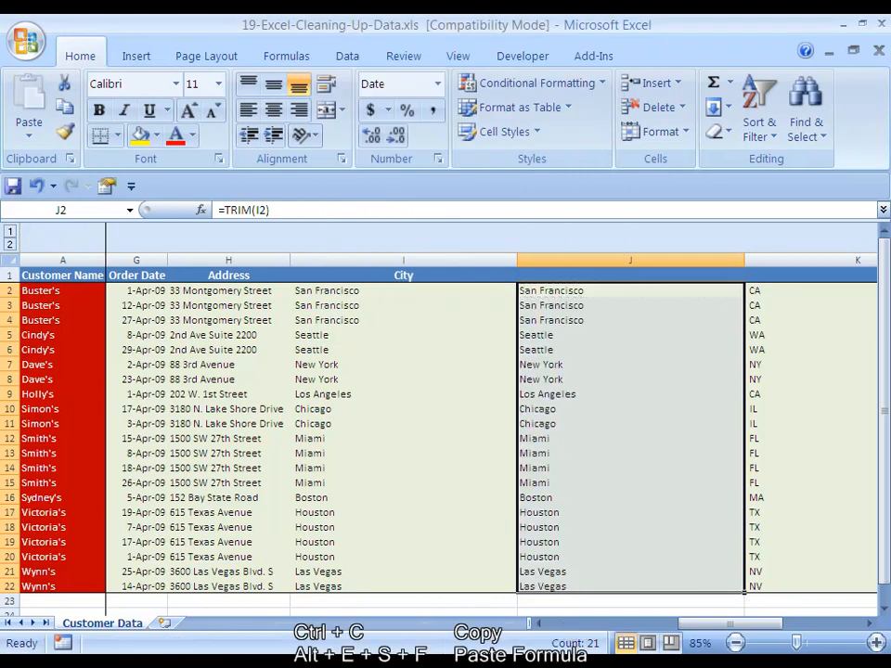
Copy the trimmed city names in J2:J22 and paste them as values over I2:I22 in the City column.
key(Down)
key(Up)
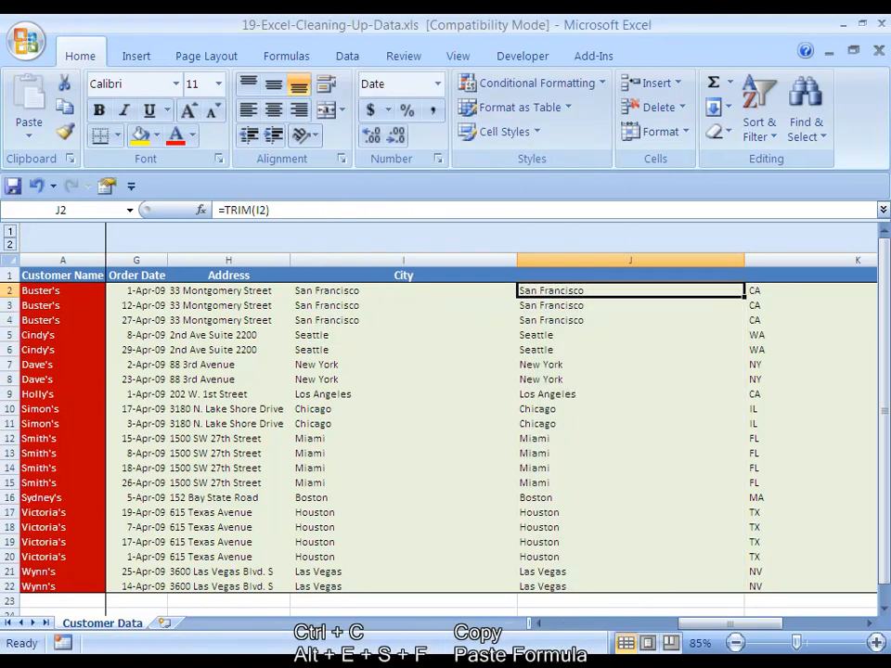
key(ctrl+shift+Down)
key(ctrl+c)
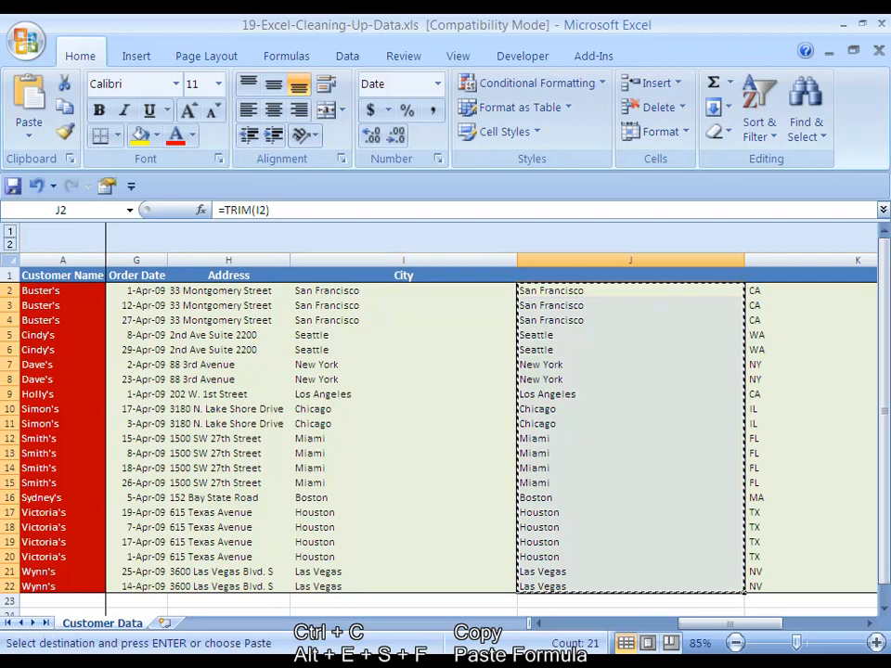
key(Left)
key(ctrl+shift+Down)
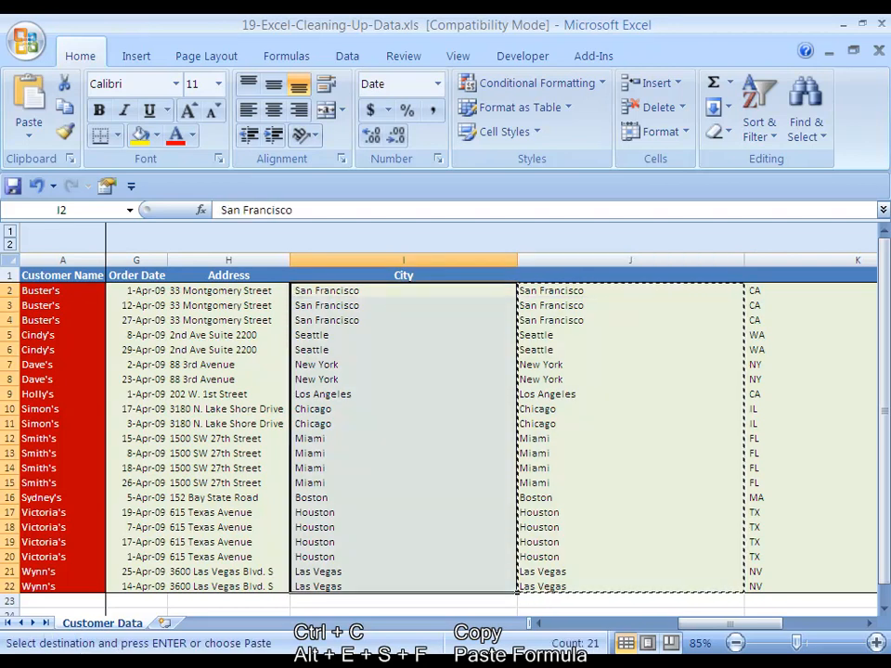
key(alt+e)
key(s)
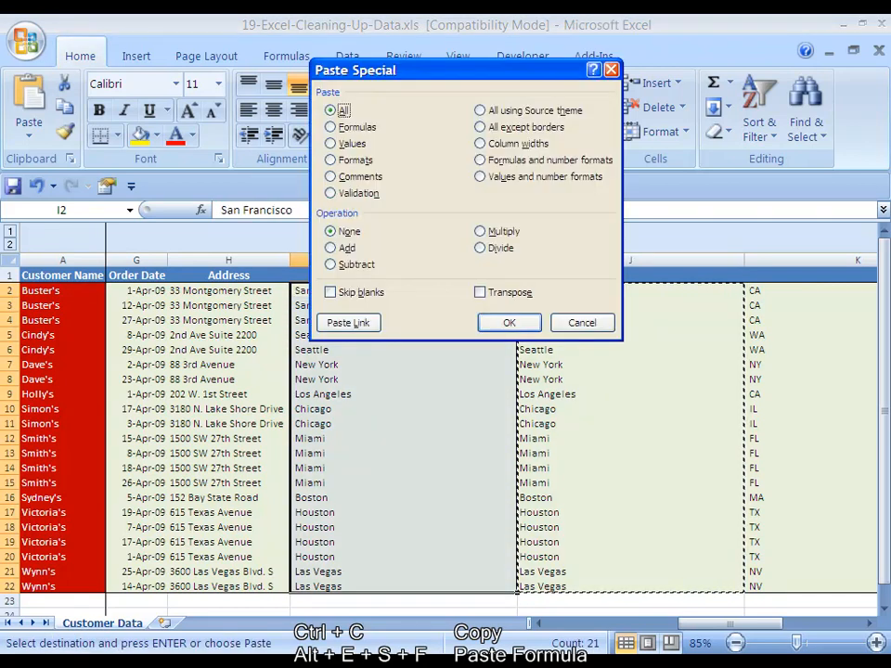
key(v)
key(Return)
Clear the helper TRIM formulas from J2:J22.
key(Right)
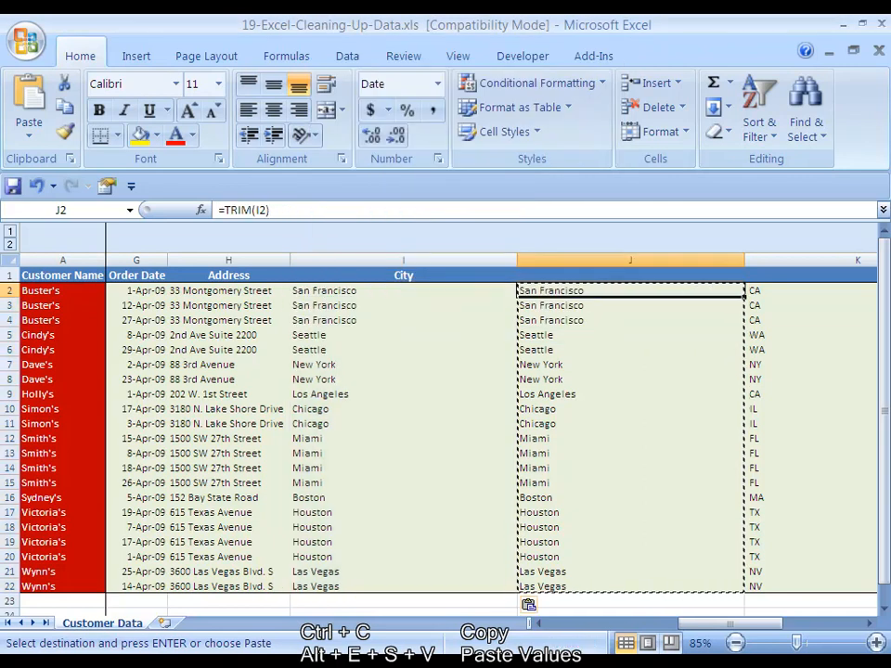
key(Escape)
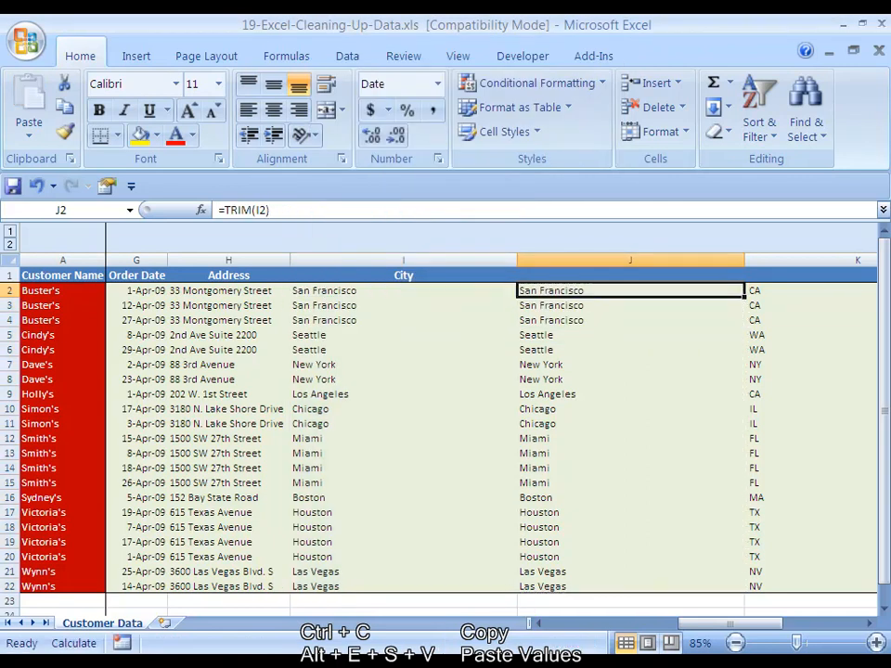
key(ctrl+shift+Down)
key(Delete)
Auto-fit the City column's width to the contents of I1:I22.
key(Left)
key(Up)
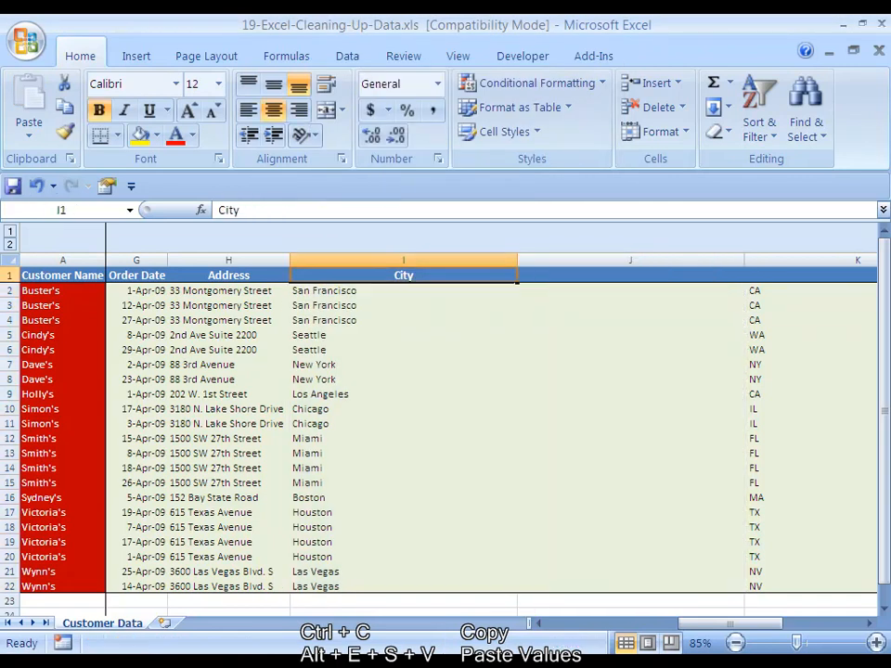
key(ctrl+shift+Down)
key(alt+o)
key(c)
key(a)
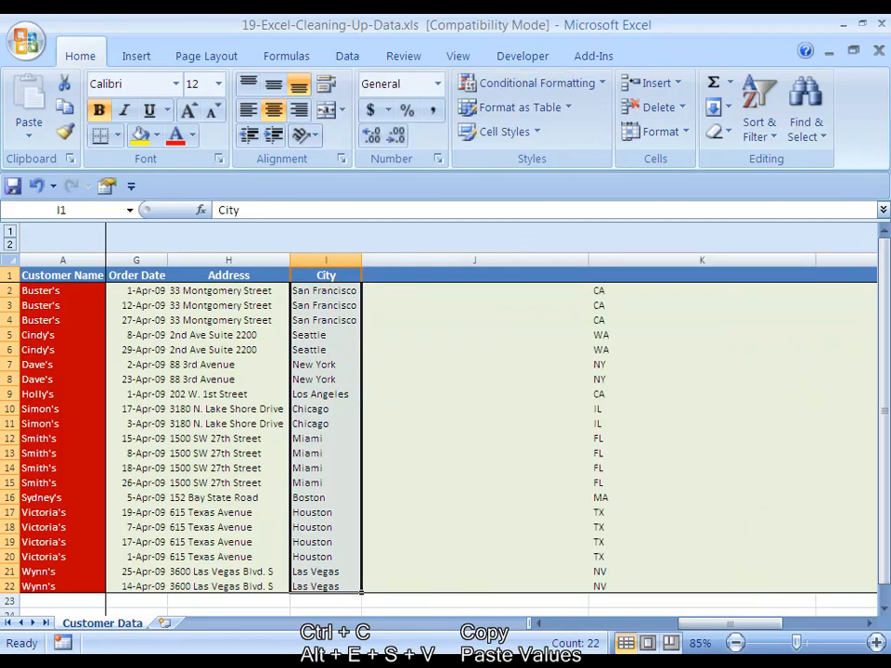
Delete the empty helper column J between the City column and the state column.
key(Right)
key(ctrl+space)
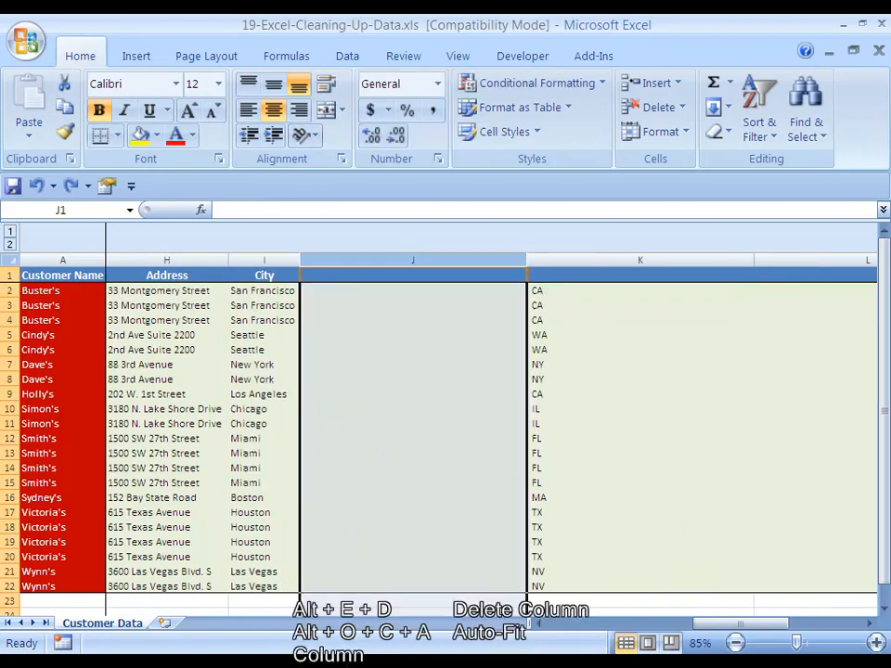
key(alt+e)
key(d)
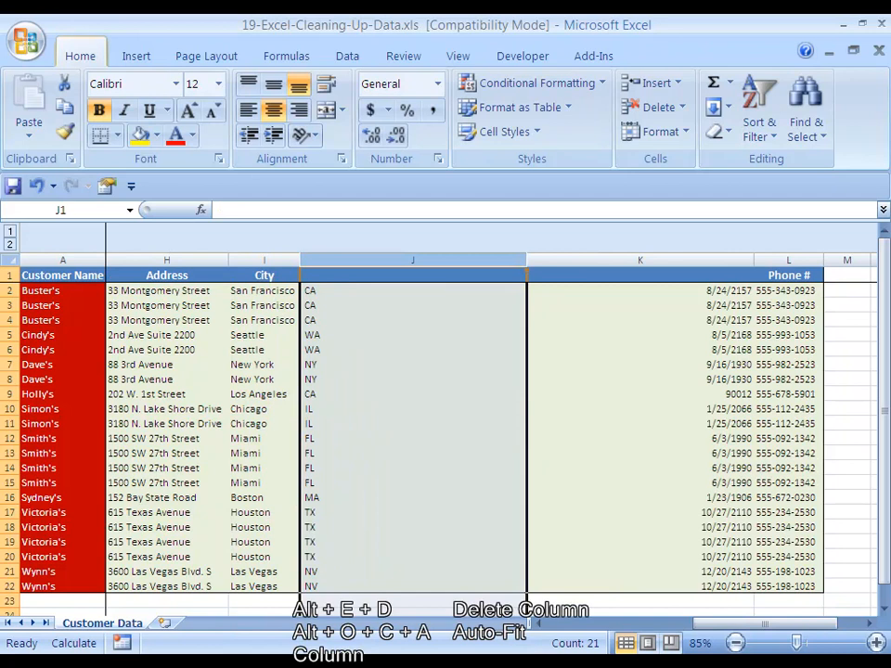
Enter the header State in J1 and auto-fit the column's width to the contents of J1:J22.
key(Right)
key(Left)
text(State)
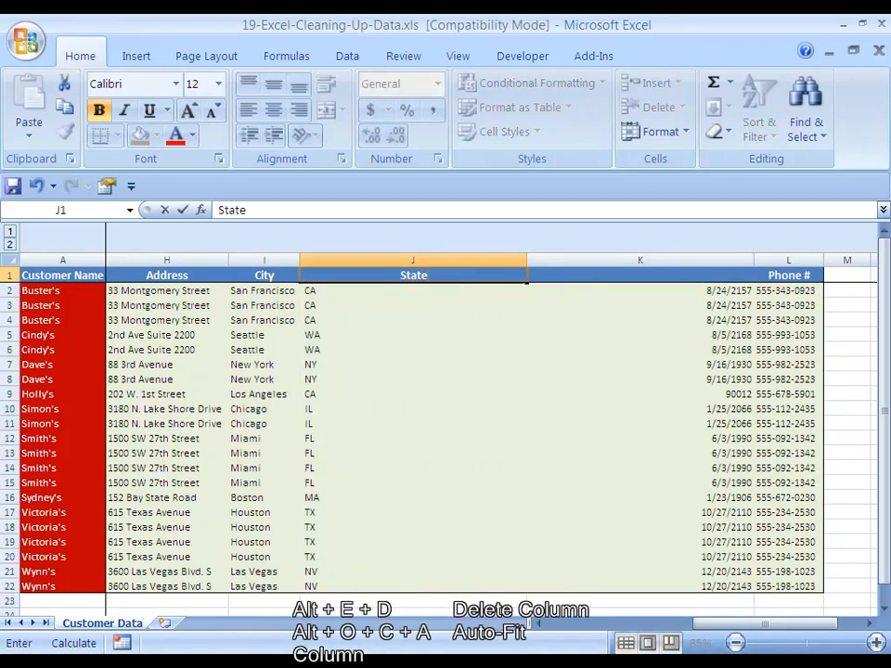
key(ctrl+Return)
key(ctrl+shift+Down)
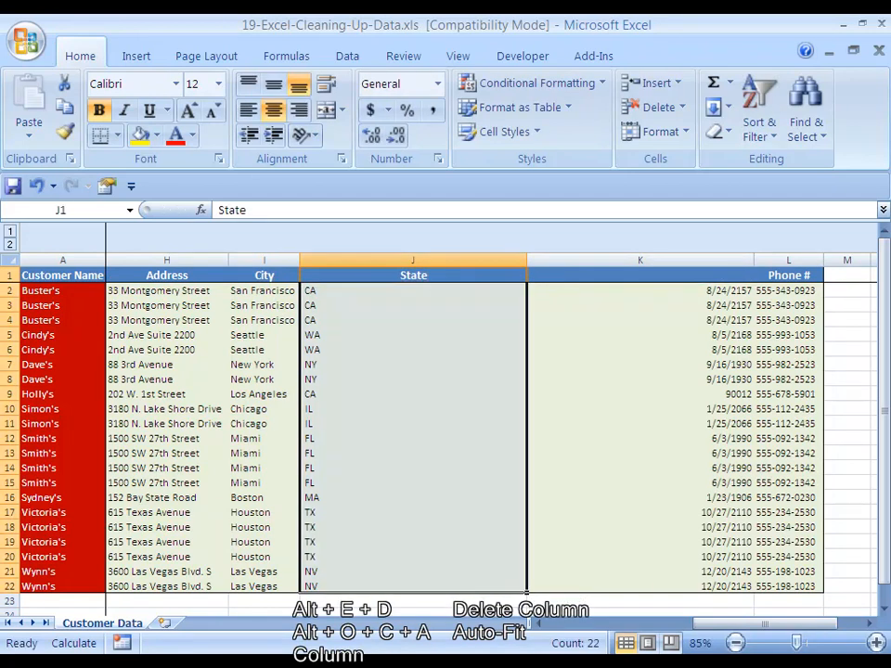
key(alt+o)
key(c)
key(a)
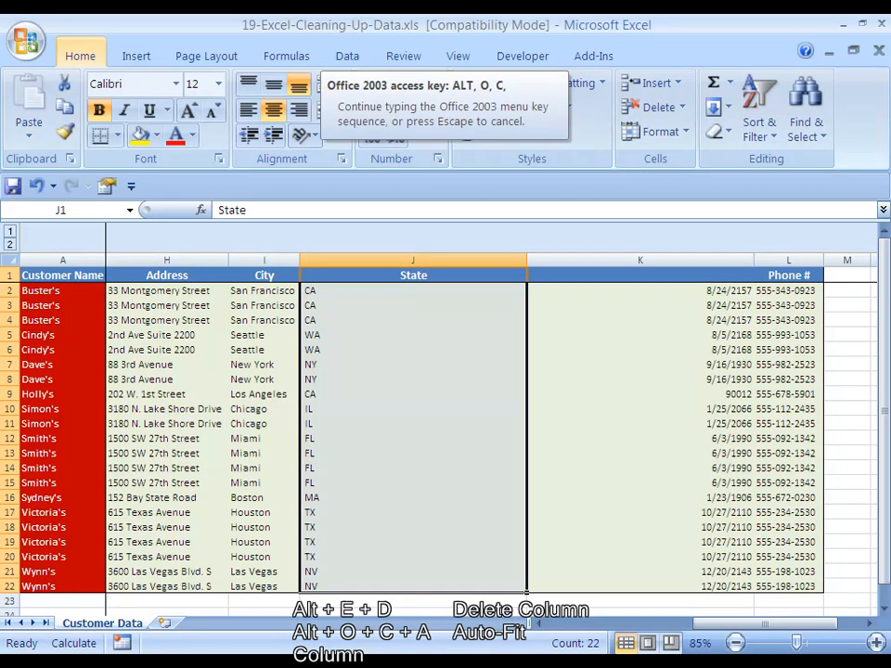
key(Right)
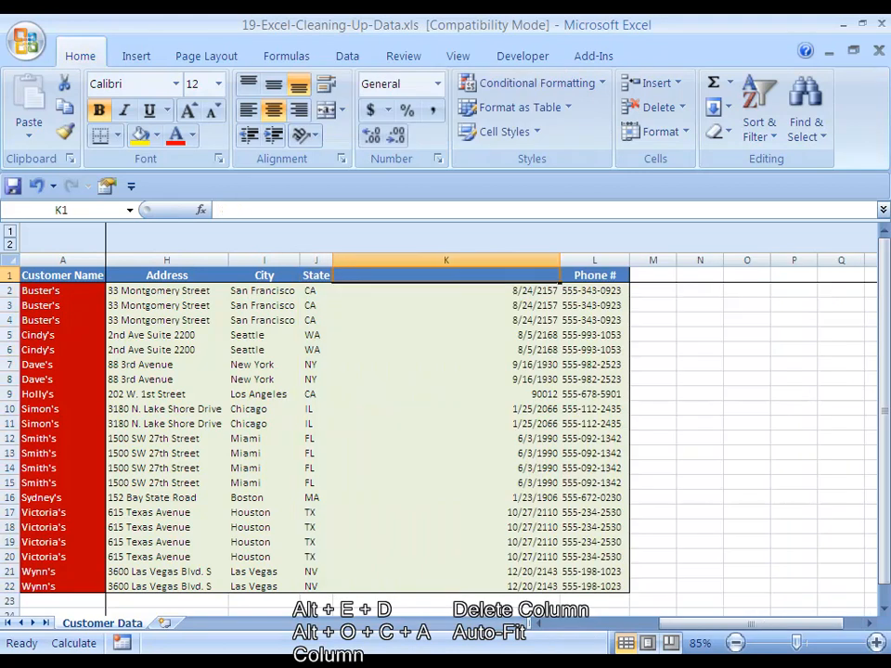
key(Down)
key(Up)
key(ctrl+space)
key(alt+i)
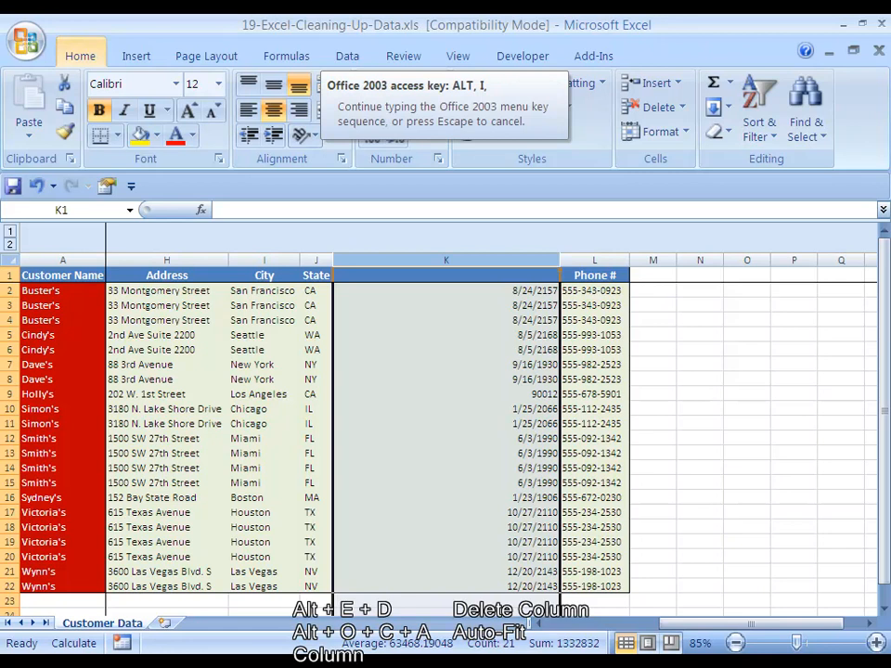
key(Escape)
Inspect the state entry in J2 for a leading space, leaving the cell unedited.
key(Left)
key(Down)
key(F2)
key(Left)
key(Left)
key(Left)
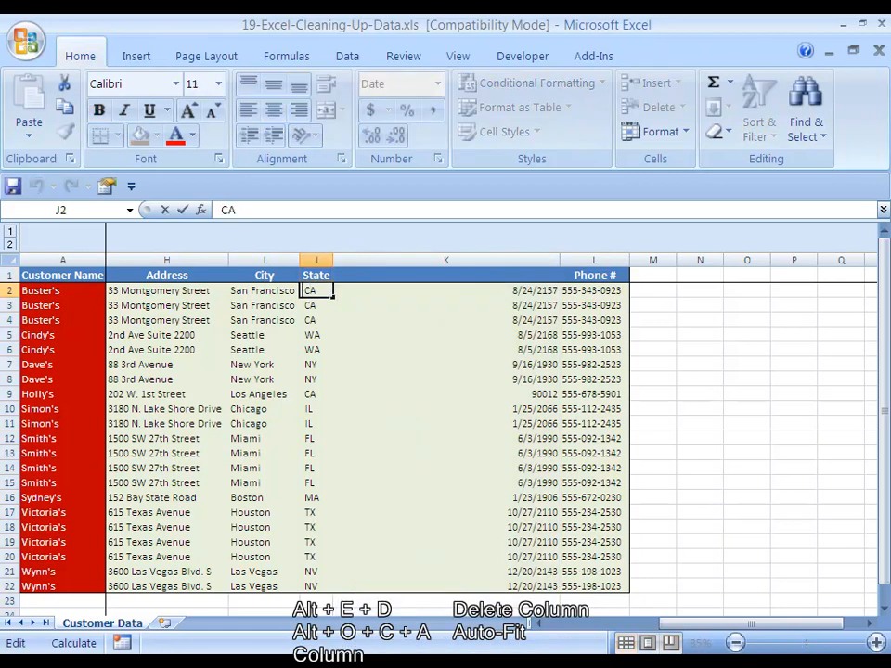
key(Escape)
Insert an empty helper column K between the State column and the ZIP values.
key(Right)
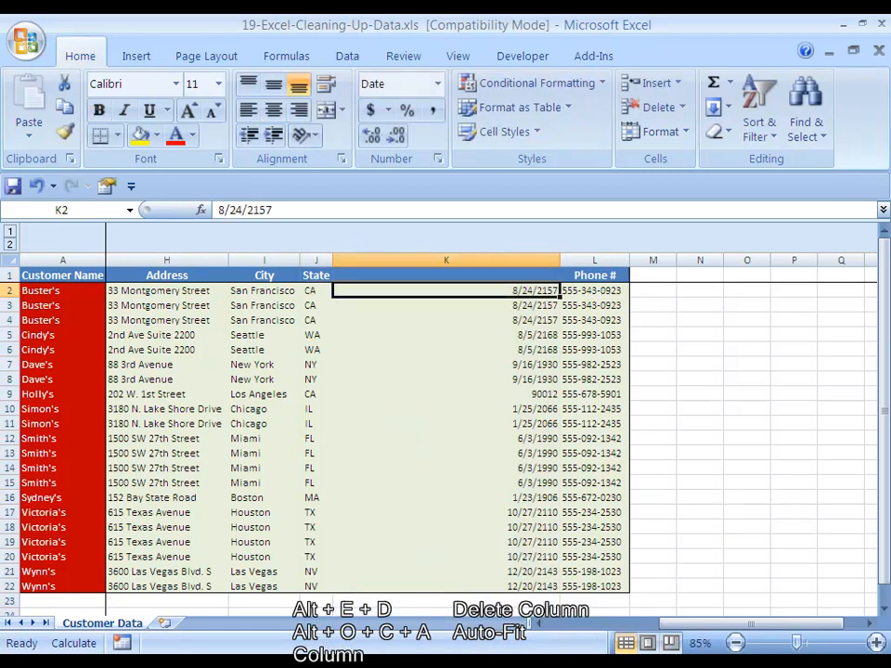
key(ctrl+space)
key(alt+i)
key(c)
key(Down)
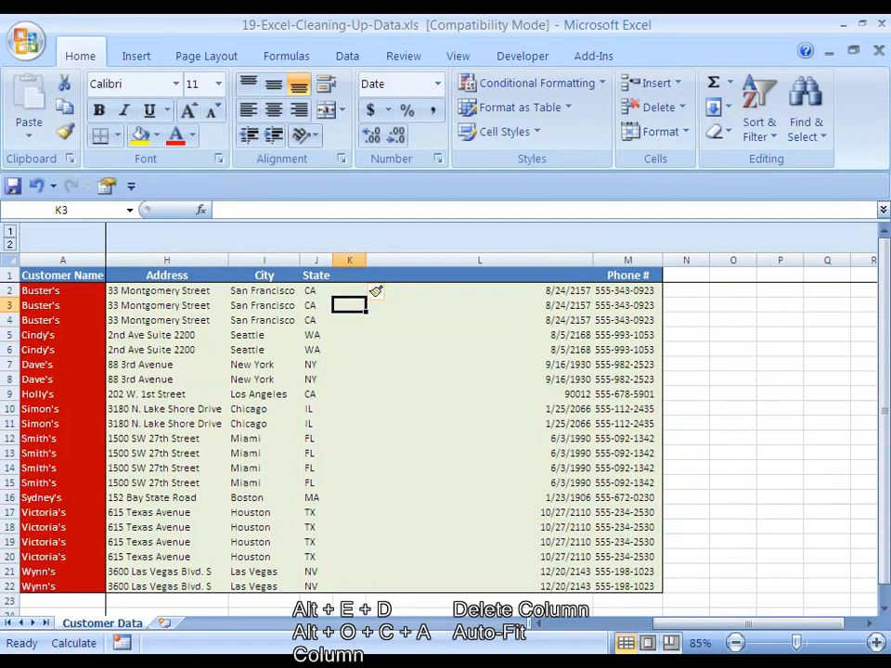
Enter the formula =TRIM(J2) in K2 to strip extra spaces from the state abbreviation.
key(Up)
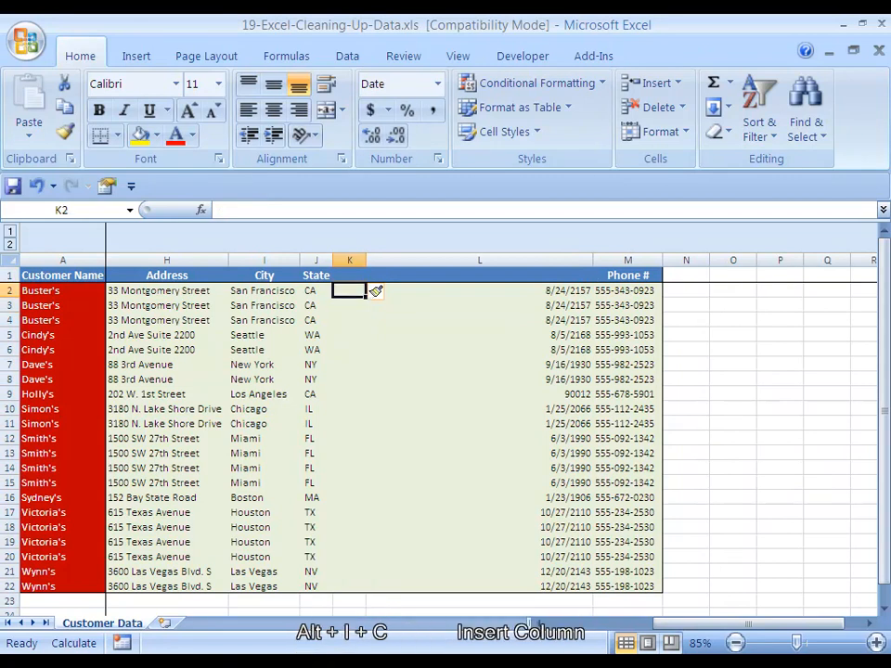
text(=TRIM()
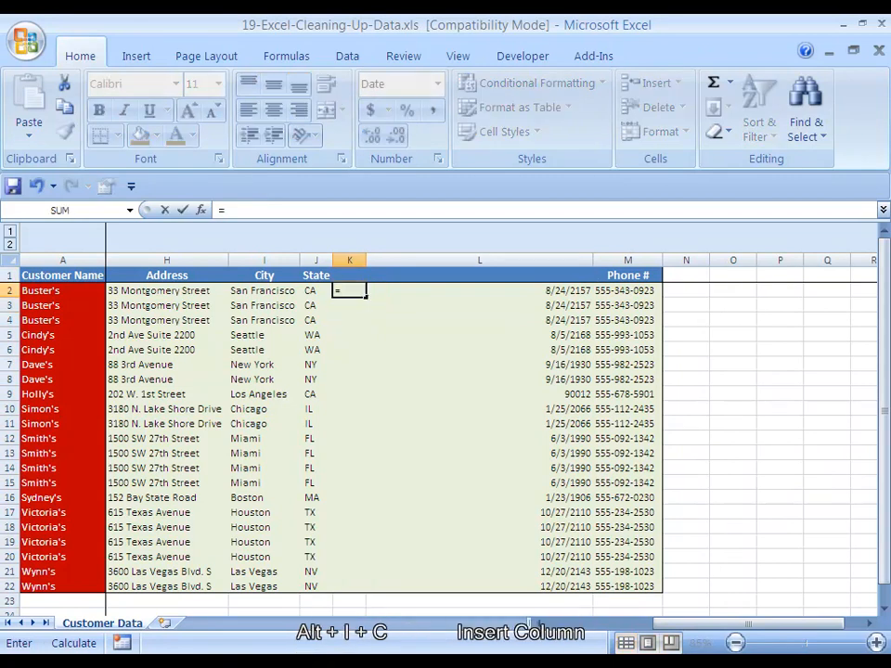
key(Left)
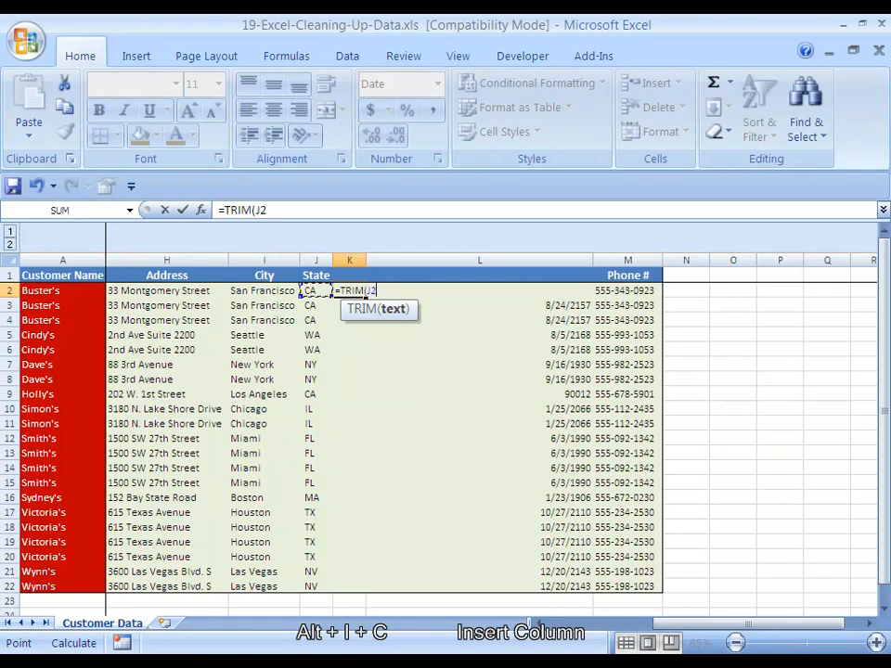
text())
key(ctrl+Return)
Copy the TRIM formula in K2 and paste it as formulas only over K2:K22.
key(ctrl+c)
key(shift+Down)
key(shift+Down)
key(shift+Down)
key(shift+Down)
key(shift+Down)
key(shift+Down)
key(shift+Down)
key(shift+Down)
key(shift+Down)
key(shift+Down)
key(shift+Down)
key(shift+Down)
key(shift+Down)
key(shift+Down)
key(shift+Down)
key(shift+Down)
key(shift+Down)
key(shift+Down)
key(shift+Down)
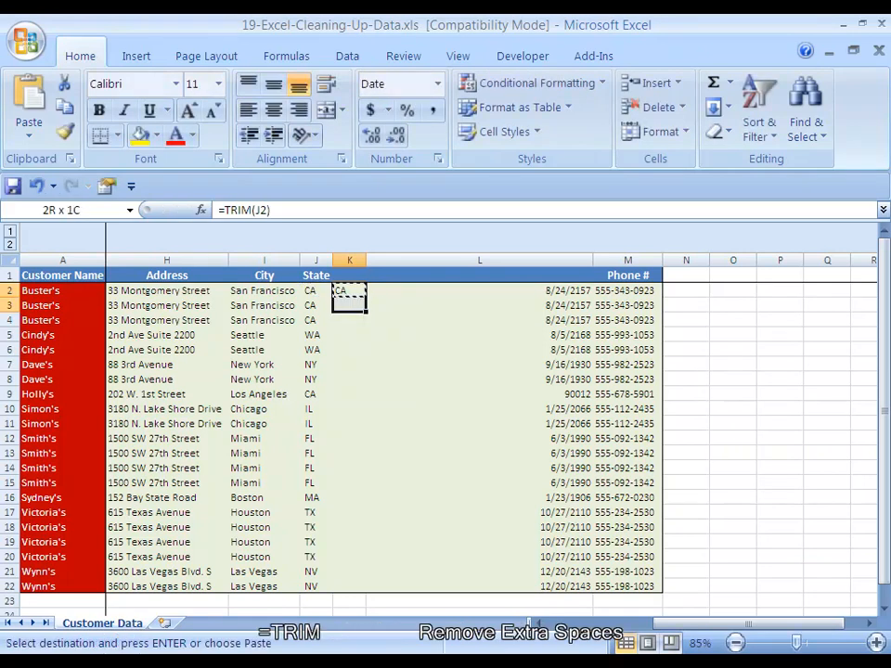
key(shift+Down)
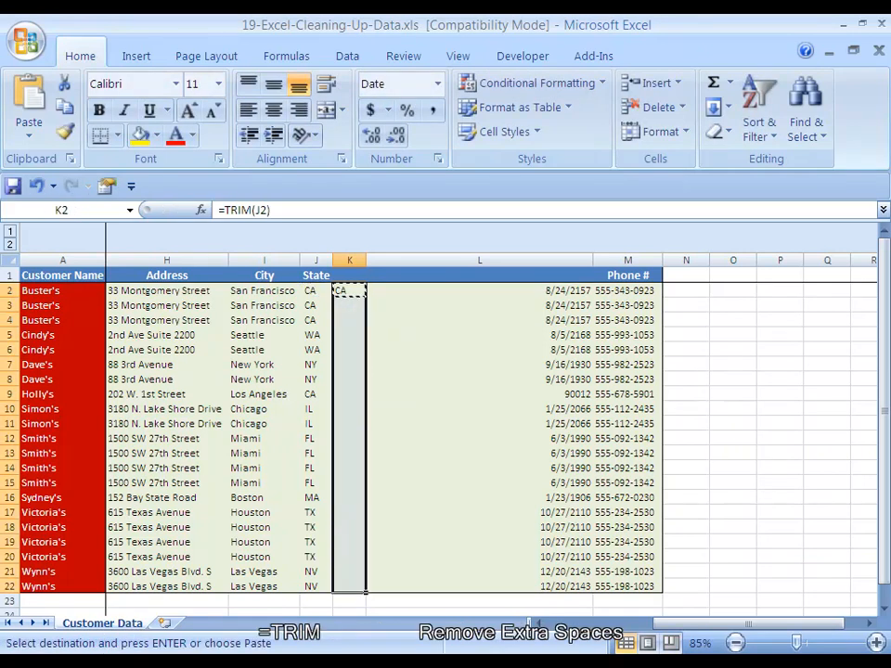
key(alt+e)
key(s)
key(f)
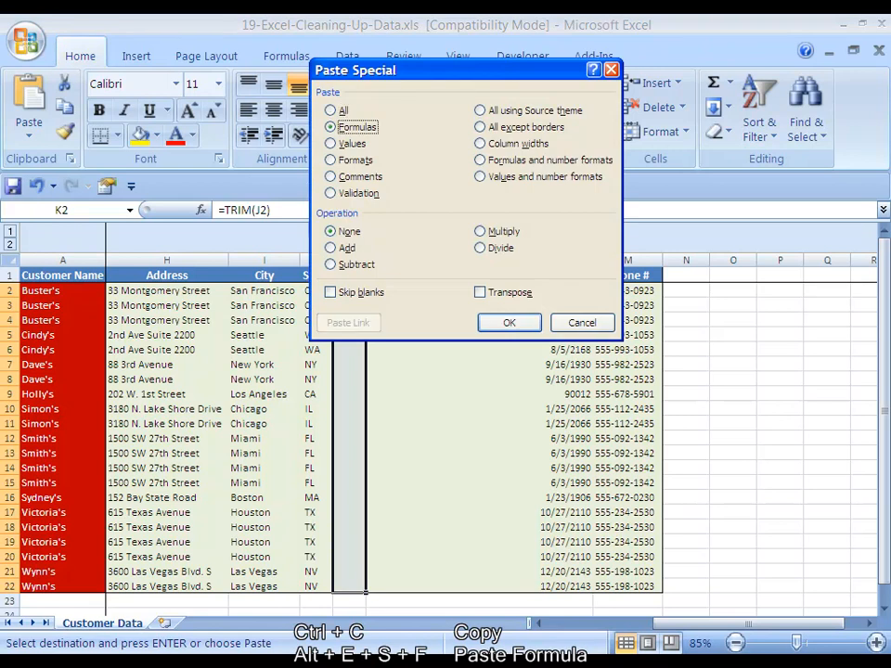
key(Return)
key(Escape)
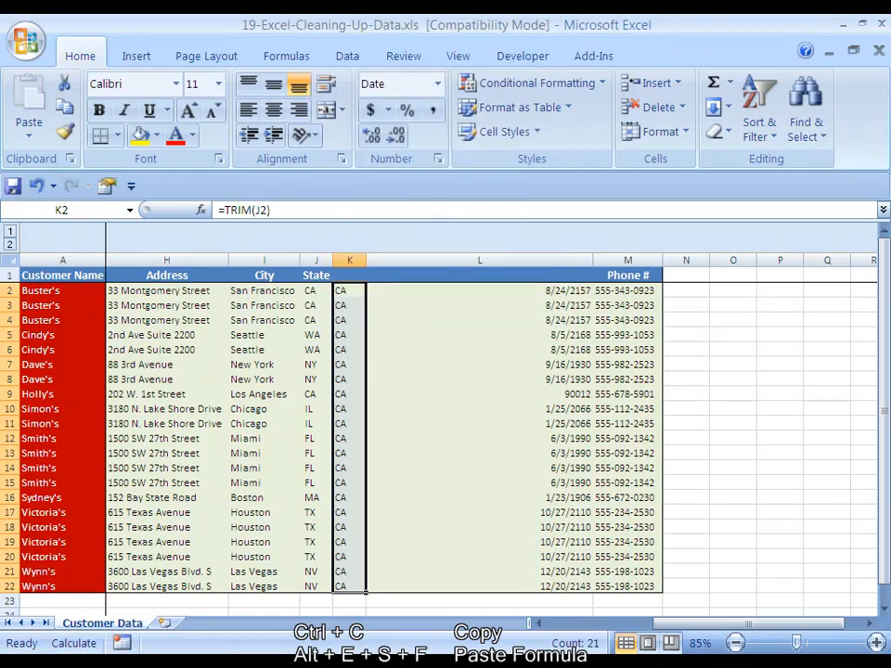
Copy the trimmed states in K2:K22 and paste them as values over J2:J22 in the State column.
key(ctrl+c)
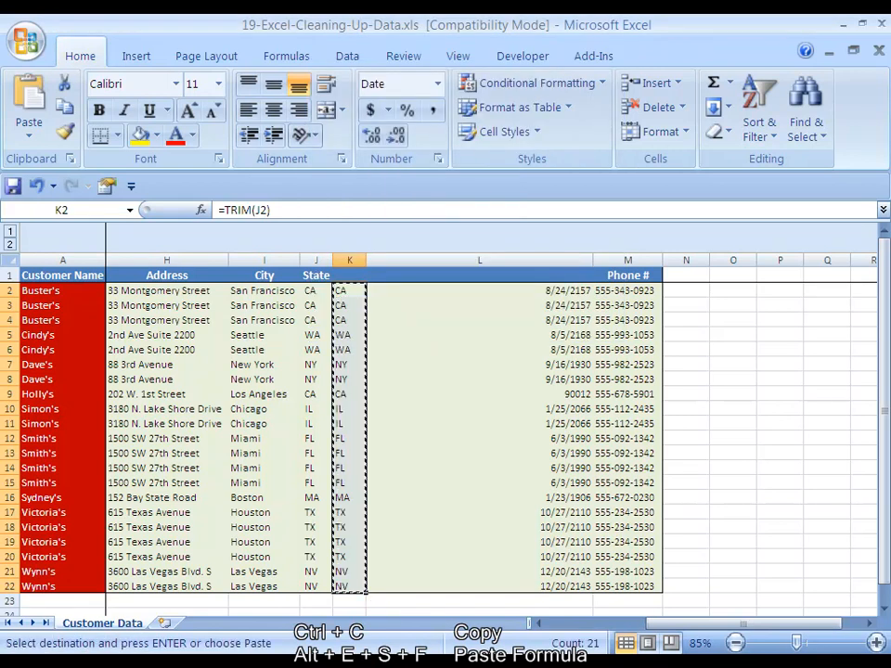
key(Left)
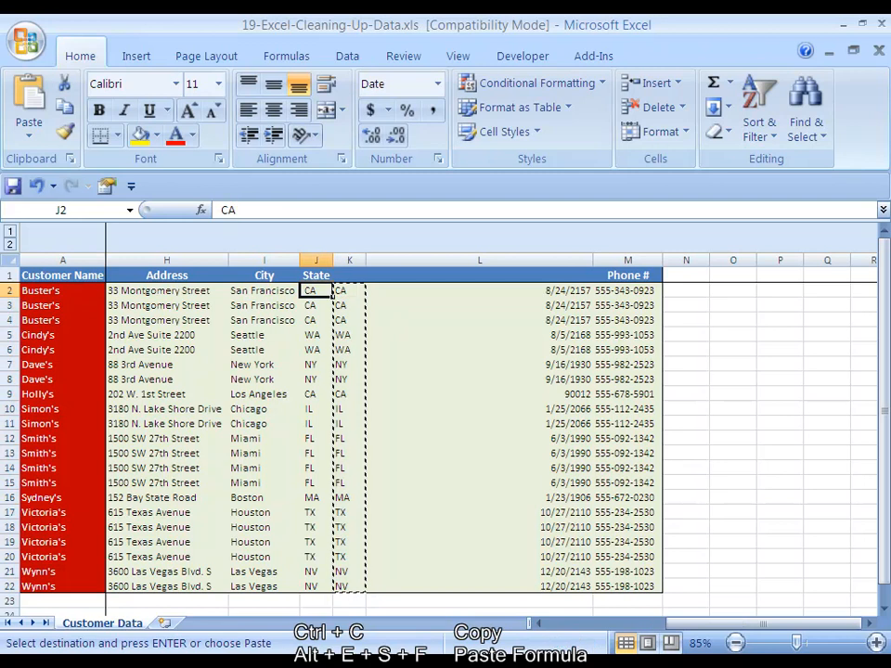
key(ctrl+shift+Down)
key(alt+e)
key(s)
key(v)
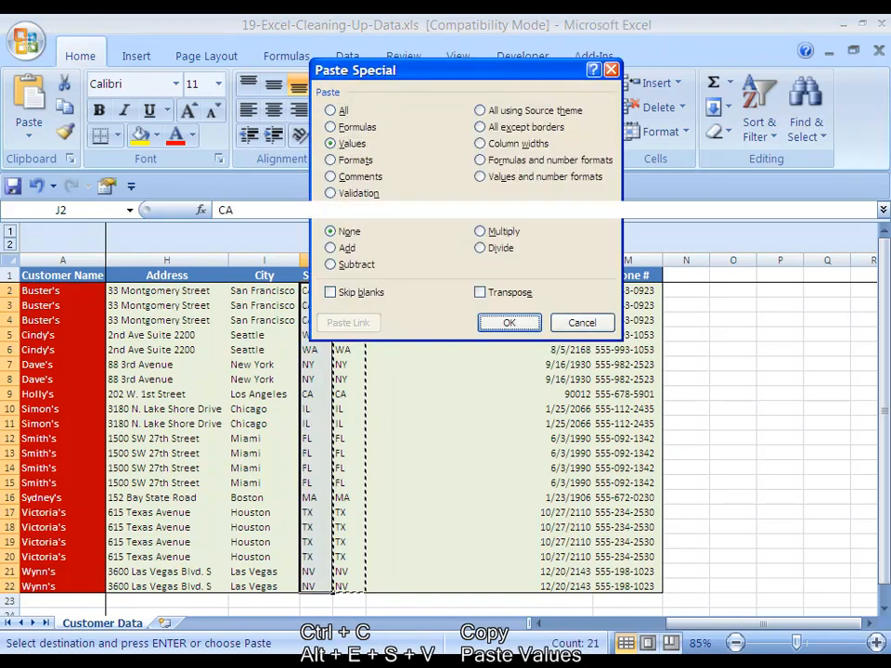
key(Return)
key(Escape)
Delete the helper column K containing the state TRIM formulas.
key(Right)
key(ctrl+shift+Down)
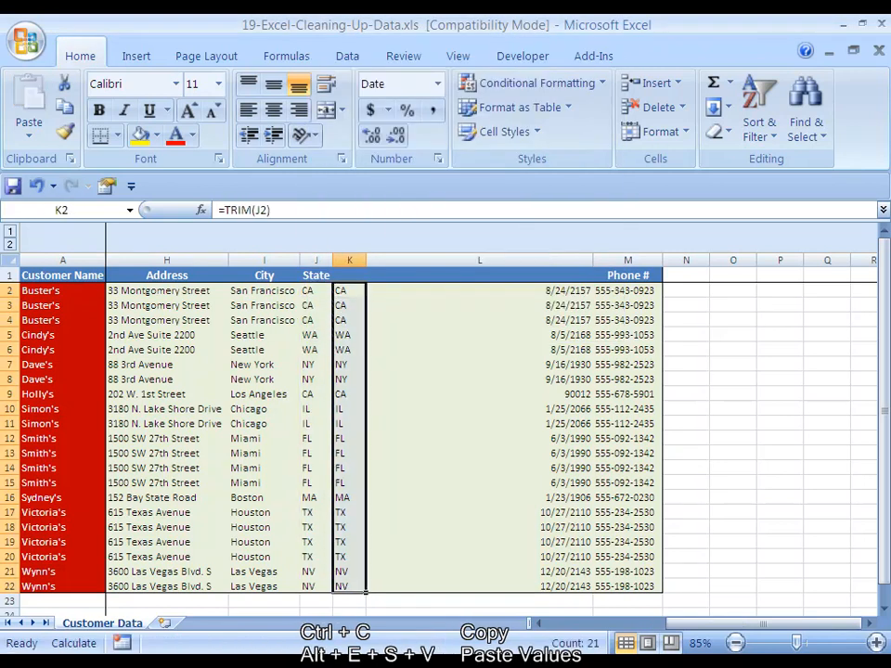
key(ctrl+space)
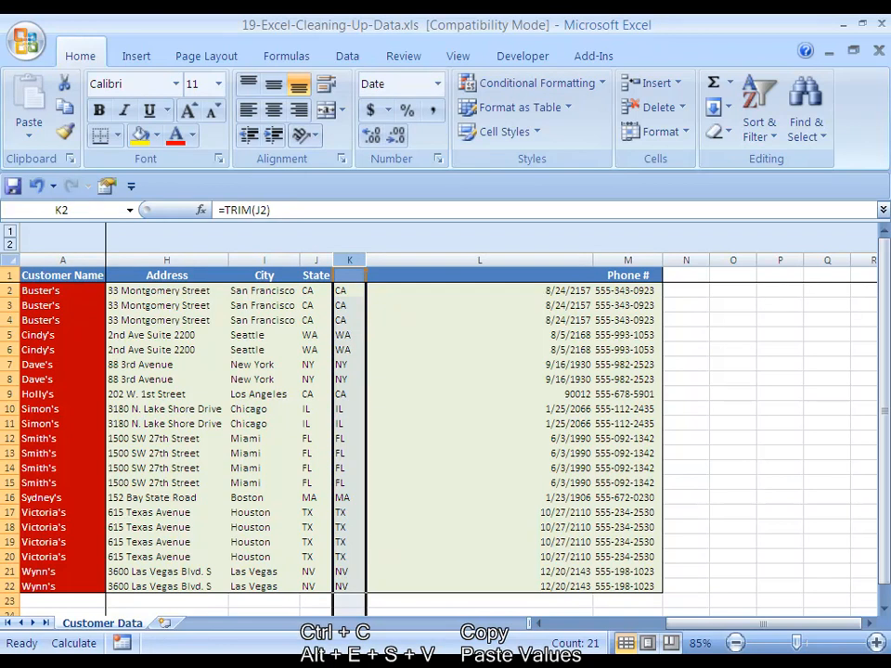
key(alt+e)
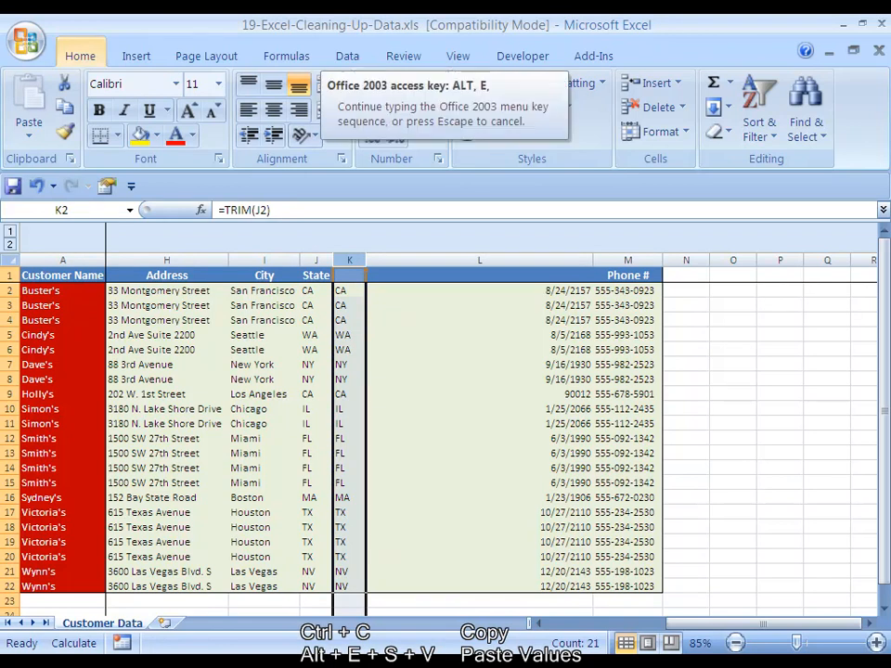
key(d)
key(Left)
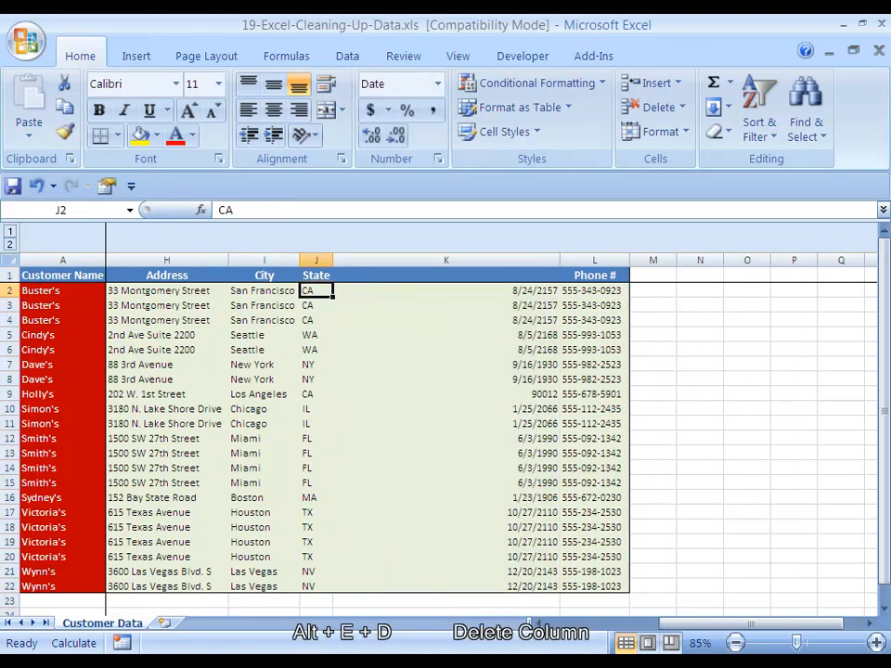
Enter the header Zip Code in K1 above the ZIP values.
key(Right)
key(Up)
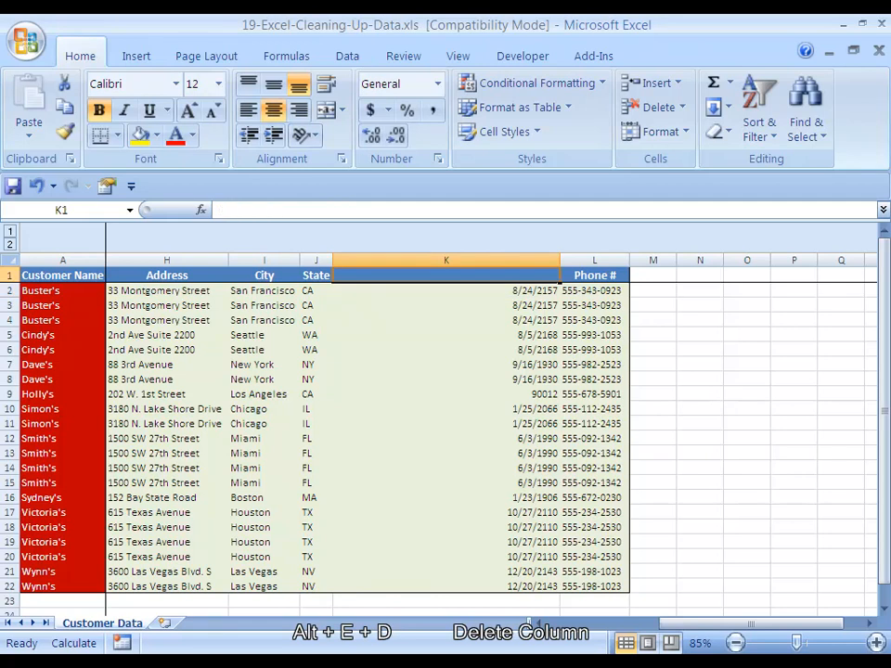
key(Down)
key(ctrl+shift+Down)
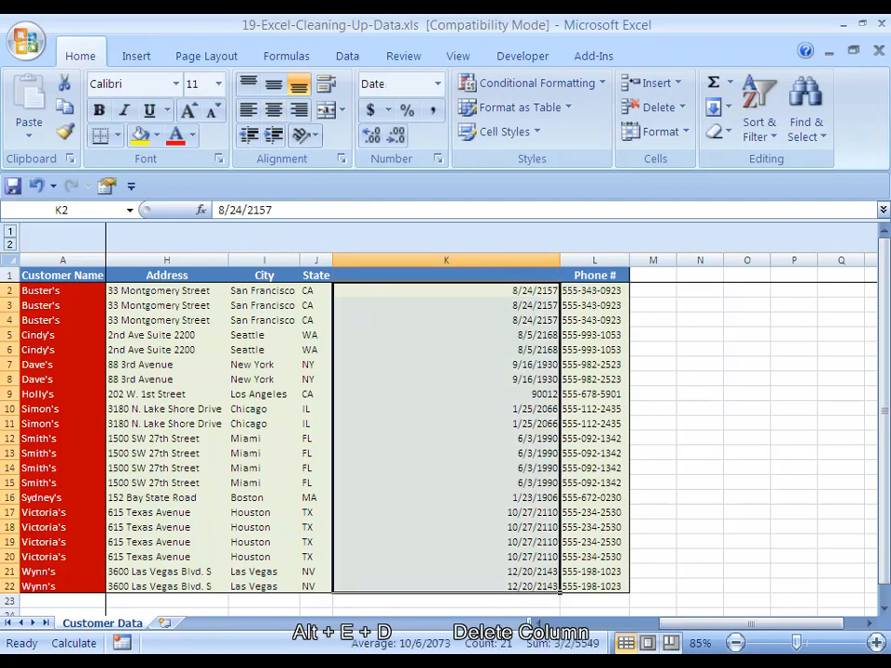
key(Up)
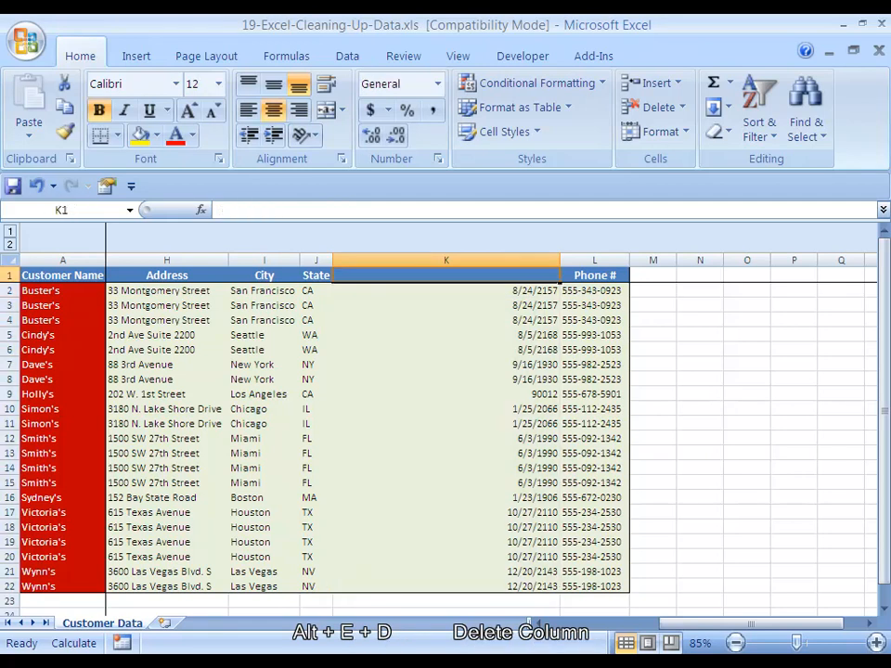
text(Zip Code)
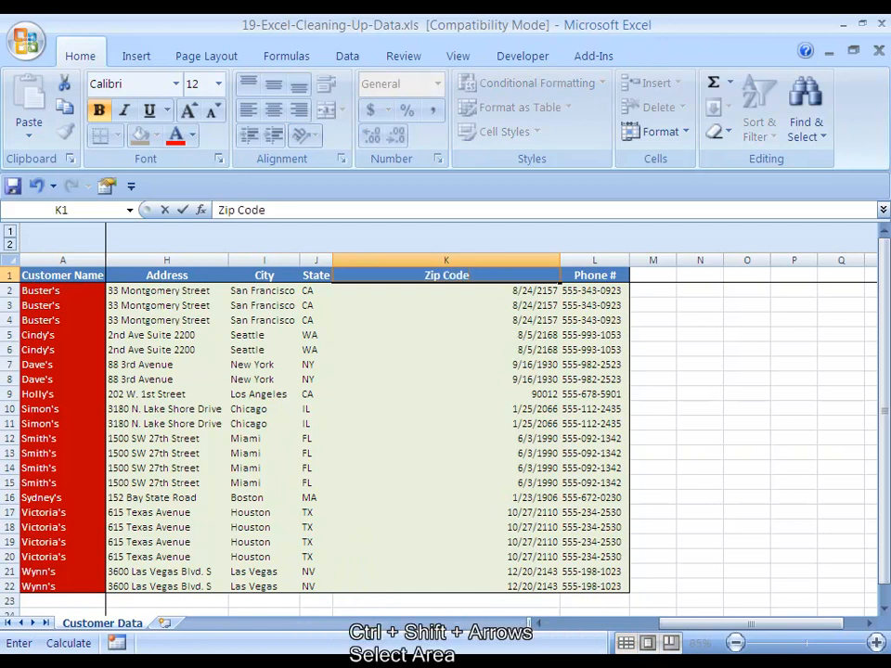
key(ctrl+Return)
Format K2:K22 with the Special number format of type Zip Code.
key(Down)
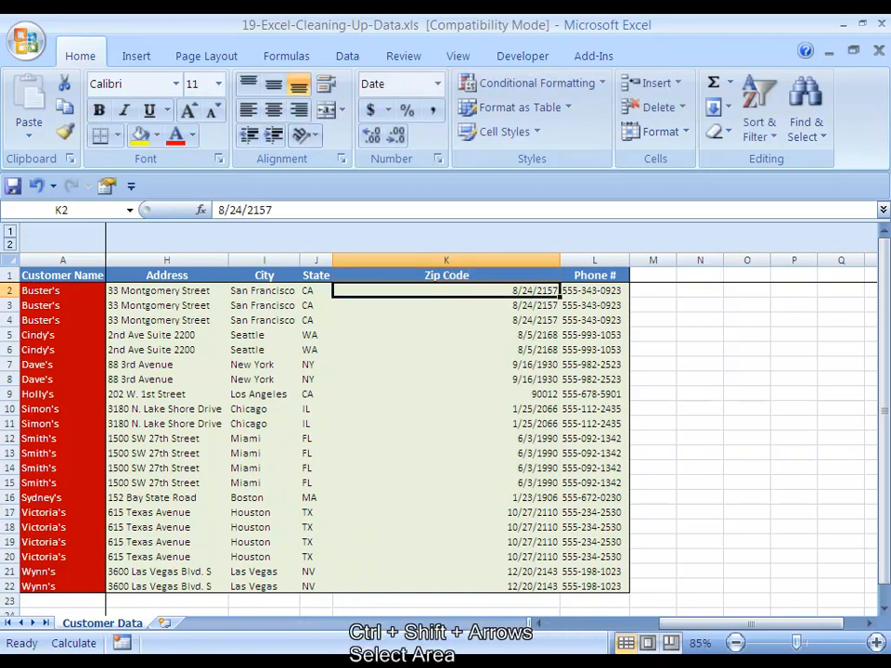
key(ctrl+shift+Down)
key(ctrl+1)
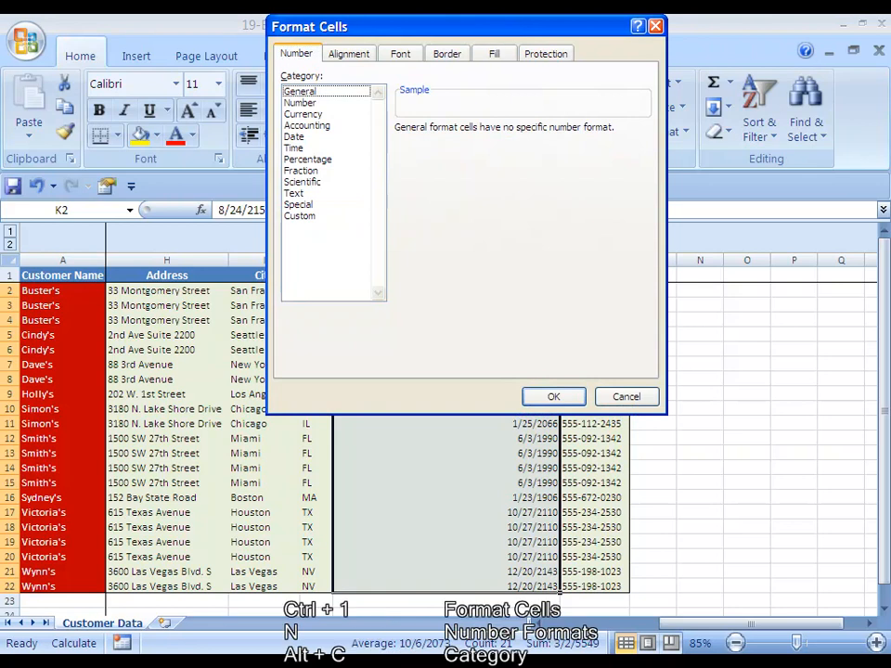
key(c)
key(s)
key(s)
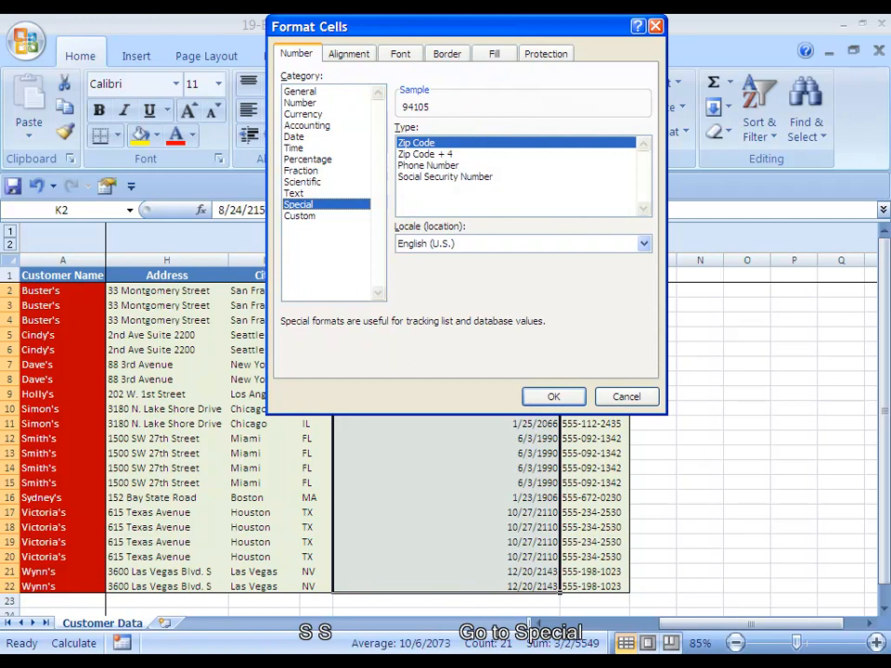
key(Return)
Auto-fit the Zip Code column's width to the contents of K1:K22.
key(Up)
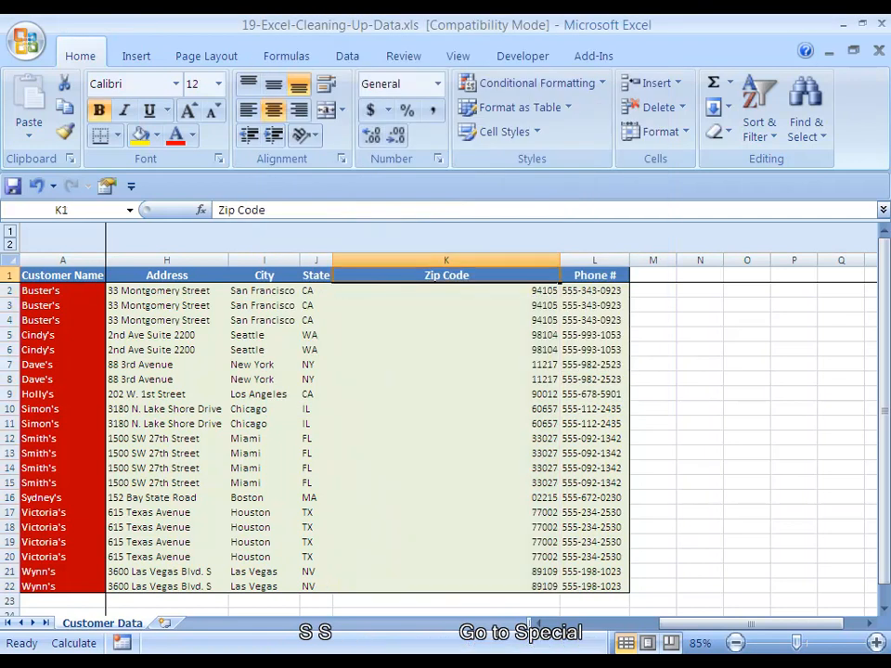
key(ctrl+shift+Down)
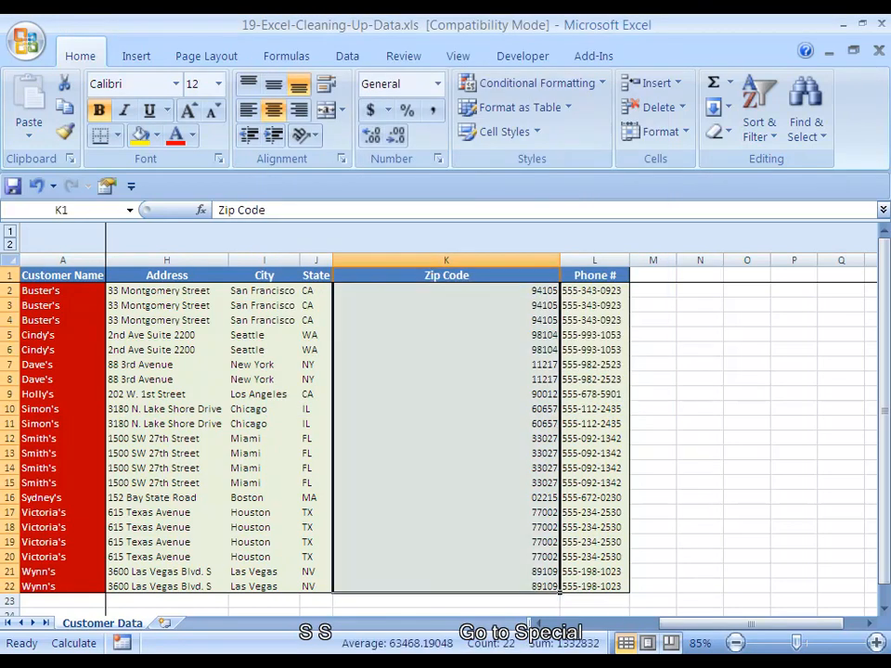
key(alt+o)
key(c)
key(a)
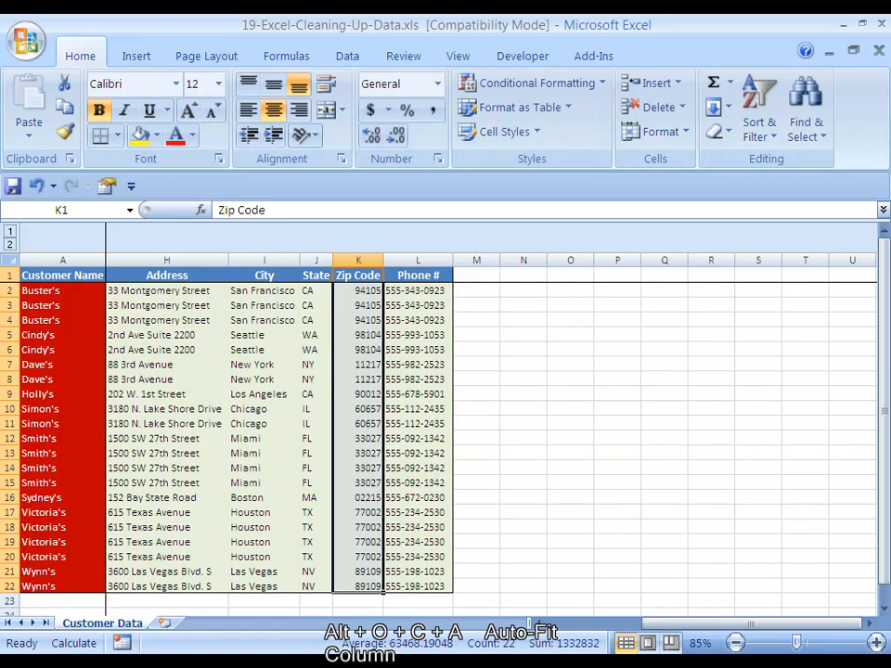
key(Left)
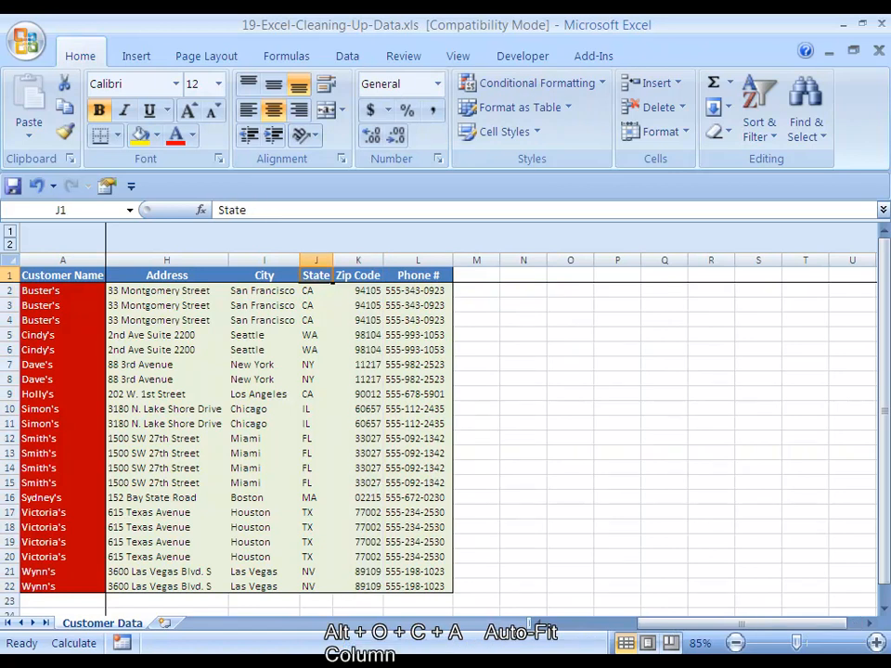
key(Left)
key(Left)
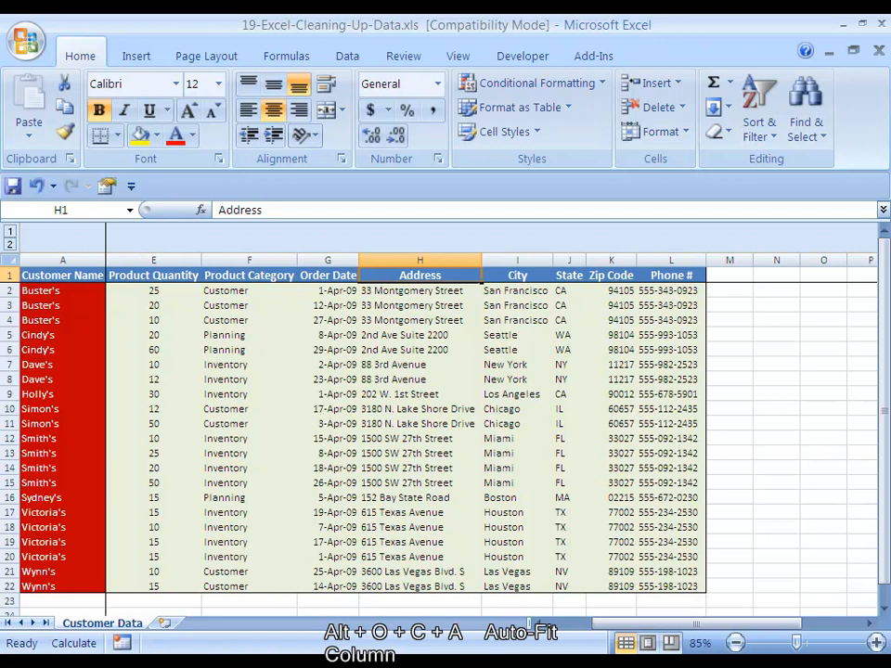
key(Down)
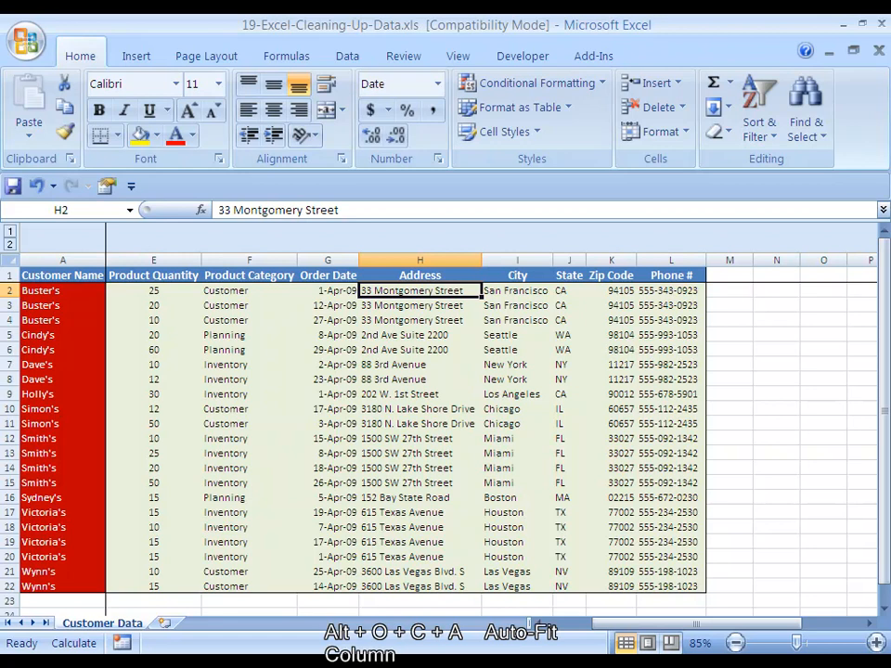
key(Right)
key(Right)
key(Right)
key(Right)
key(Right)
key(Right)
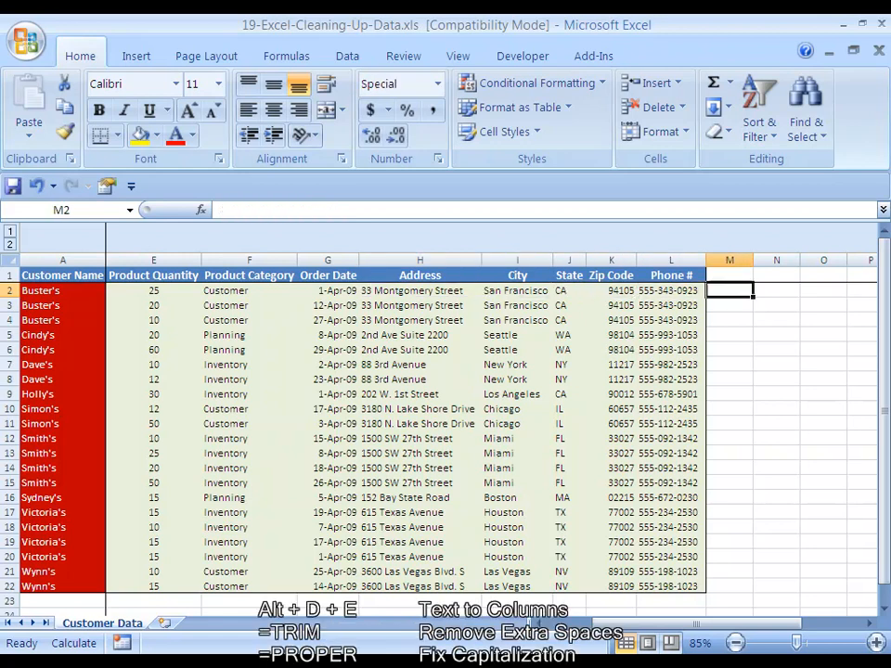
key(Down)
key(Down)
text(=TRIM)
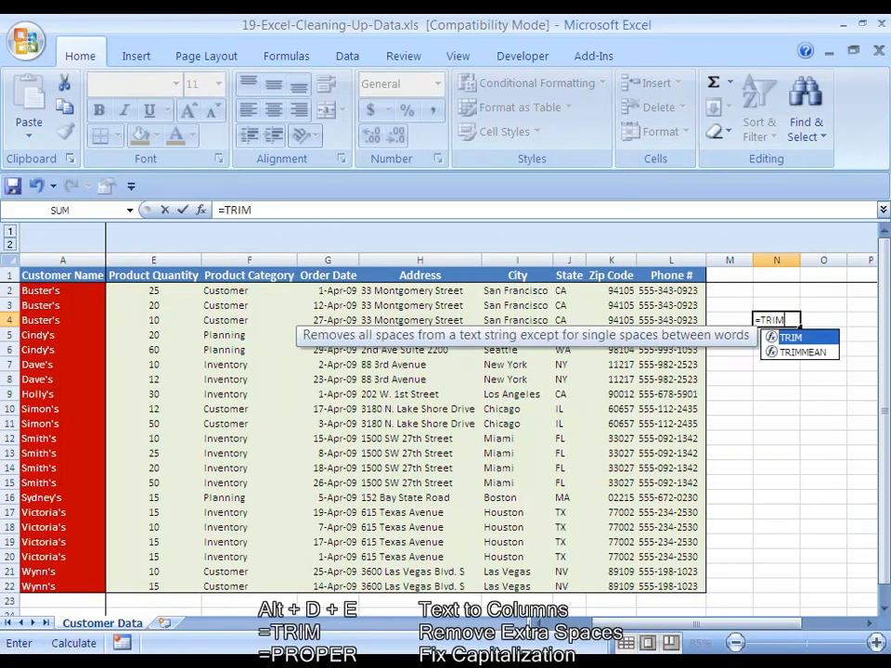
key(ctrl+Return)
text(=PROPER)
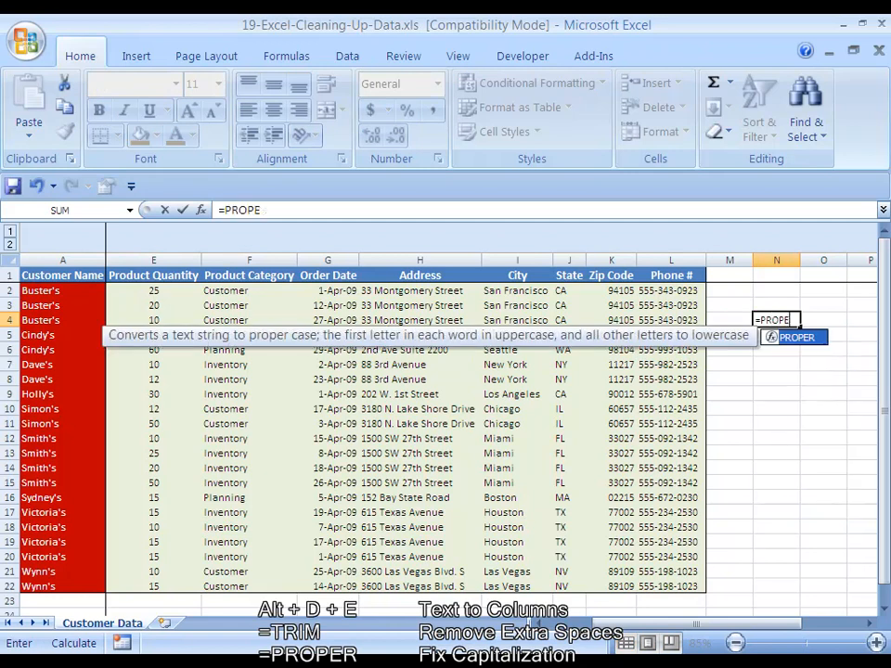
key(BackSpace)
key(BackSpace)
key(BackSpace)
key(BackSpace)
key(BackSpace)
key(BackSpace)
key(BackSpace)
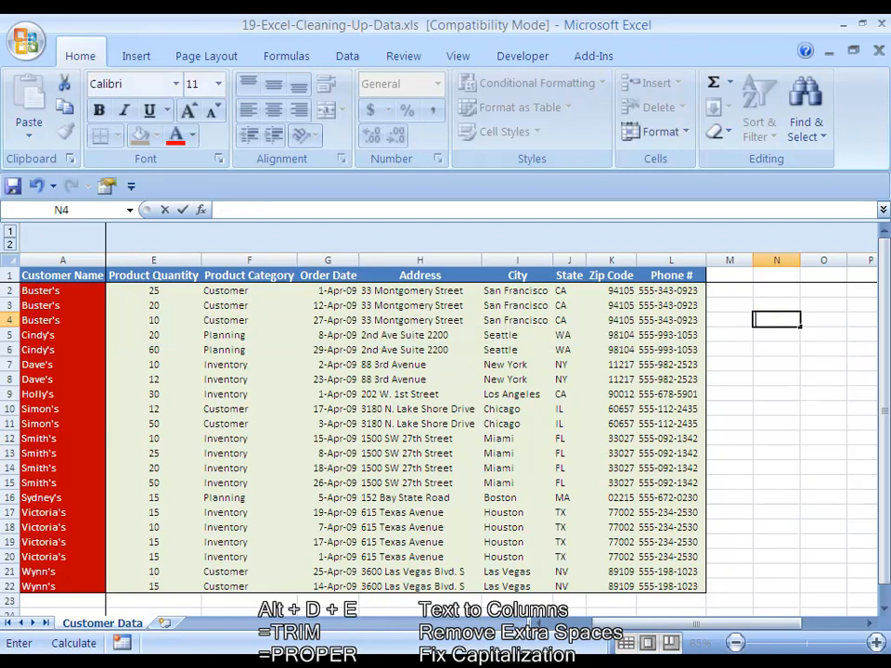
key(ctrl+Return)
key(Left)
key(Left)
key(Left)
key(Left)
key(Left)
key(Left)
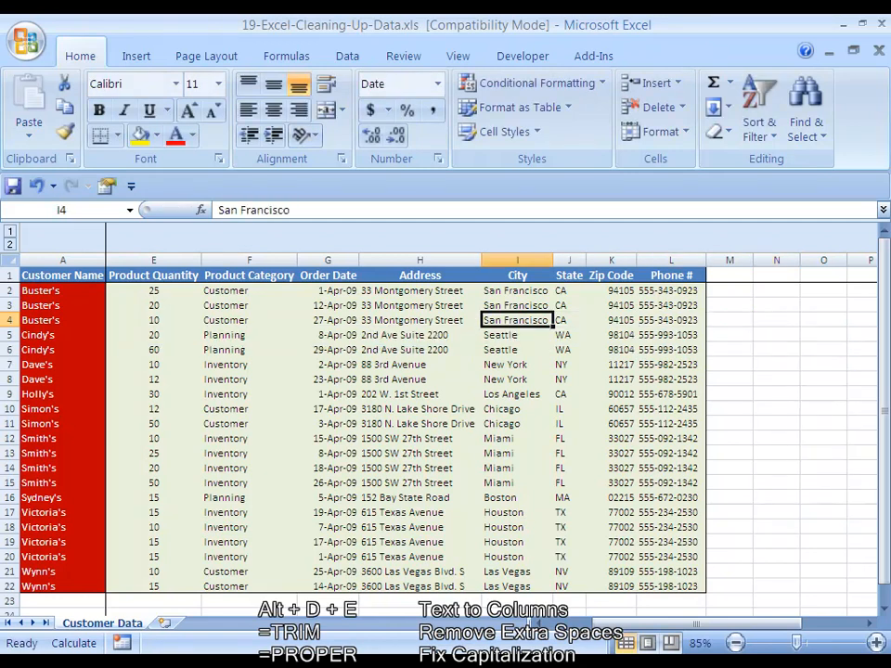
key(Up)
key(Up)
key(ctrl+shift+Down)
key(alt)
key(d)
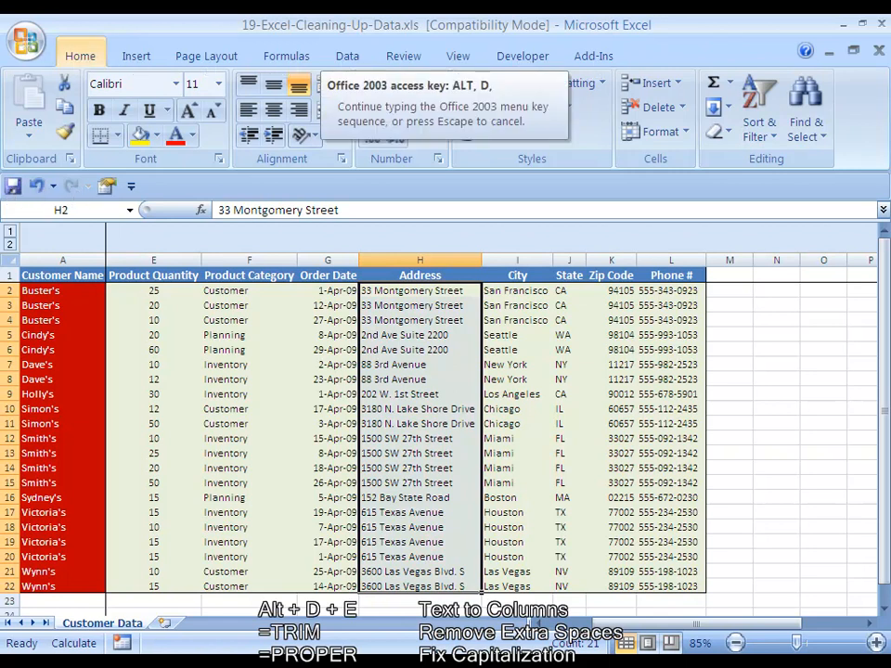
key(e)
key(Escape)
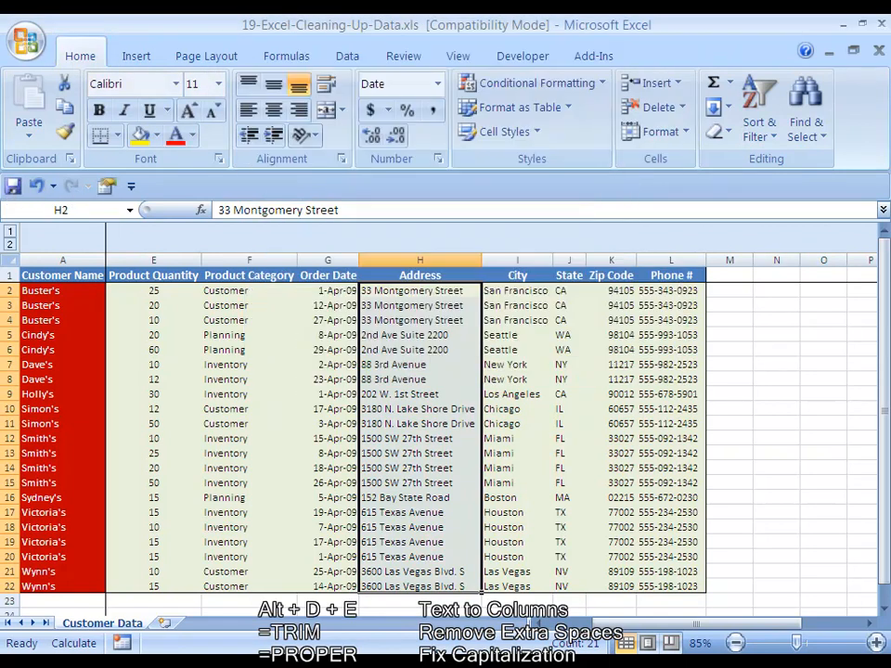
key(Up)
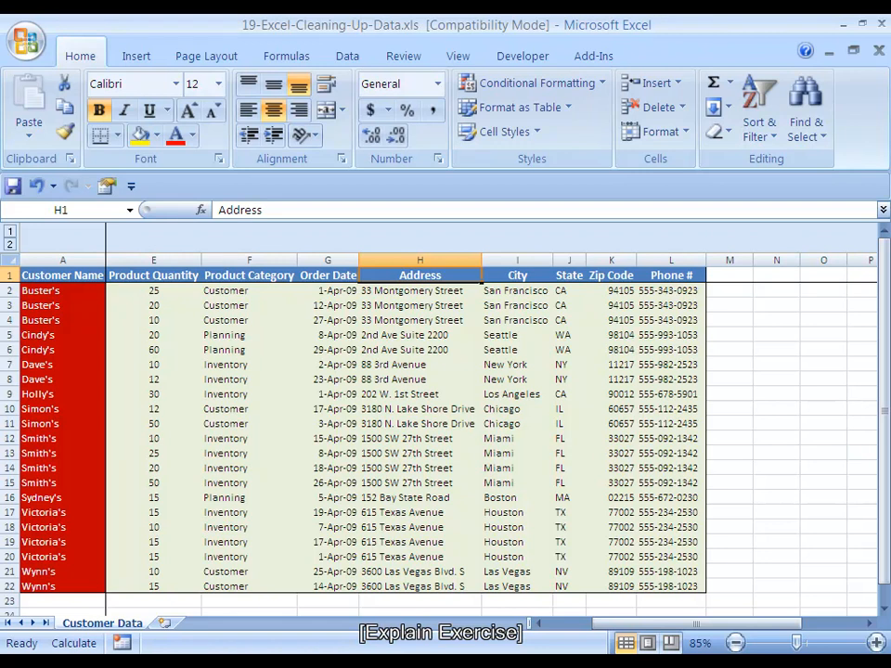
key(Down)
key(ctrl+shift+Down)
key(alt+d)
key(e)
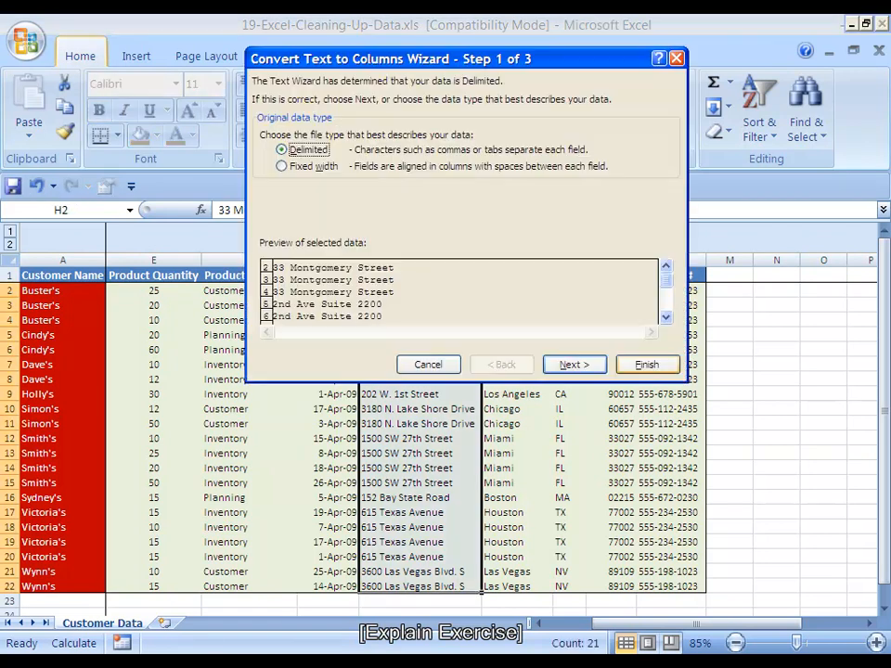
key(Escape)
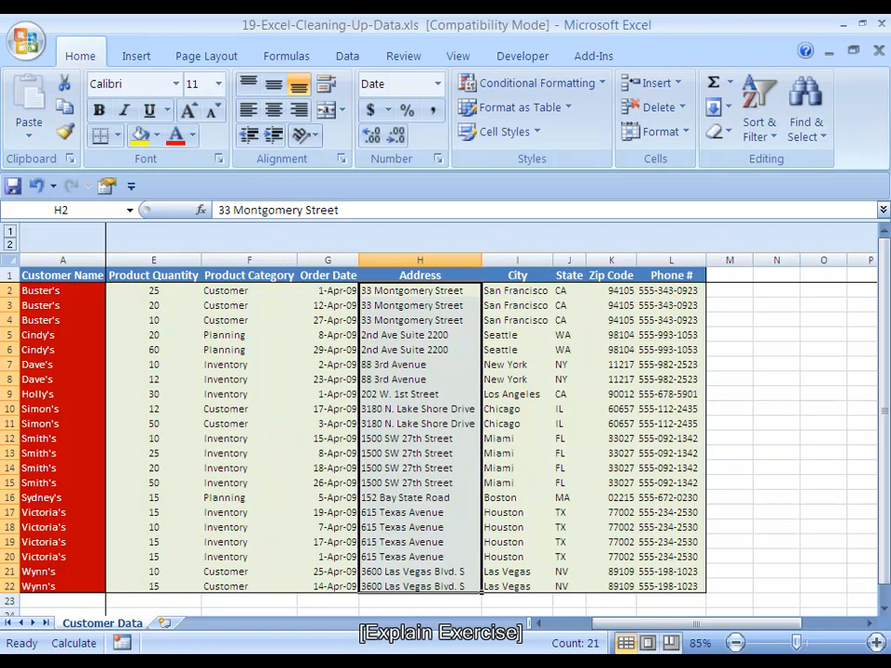
key(Right)
key(Right)
key(Left)
key(Left)
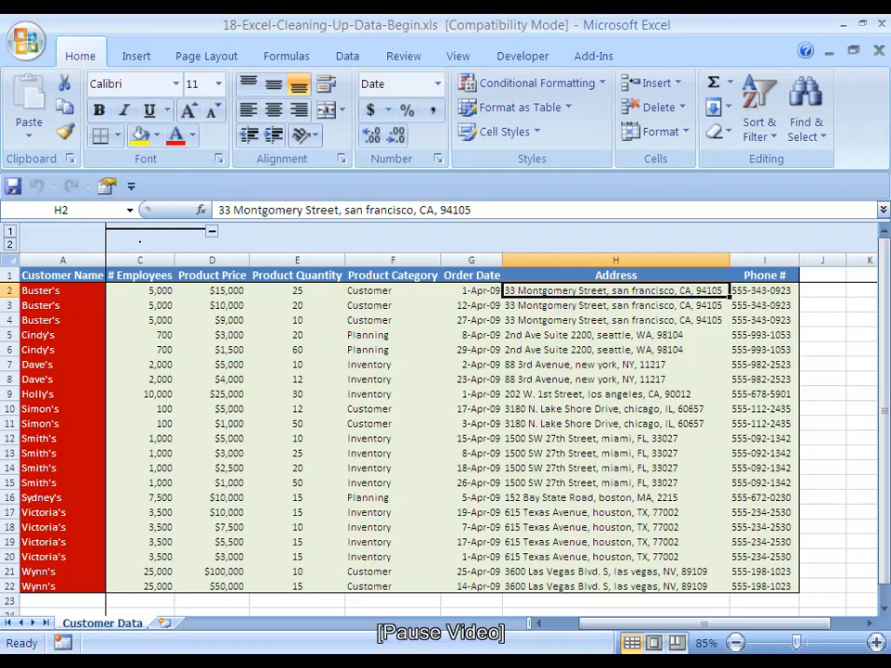
key(Right)
key(Right)
key(Right)
key(Right)
key(Right)
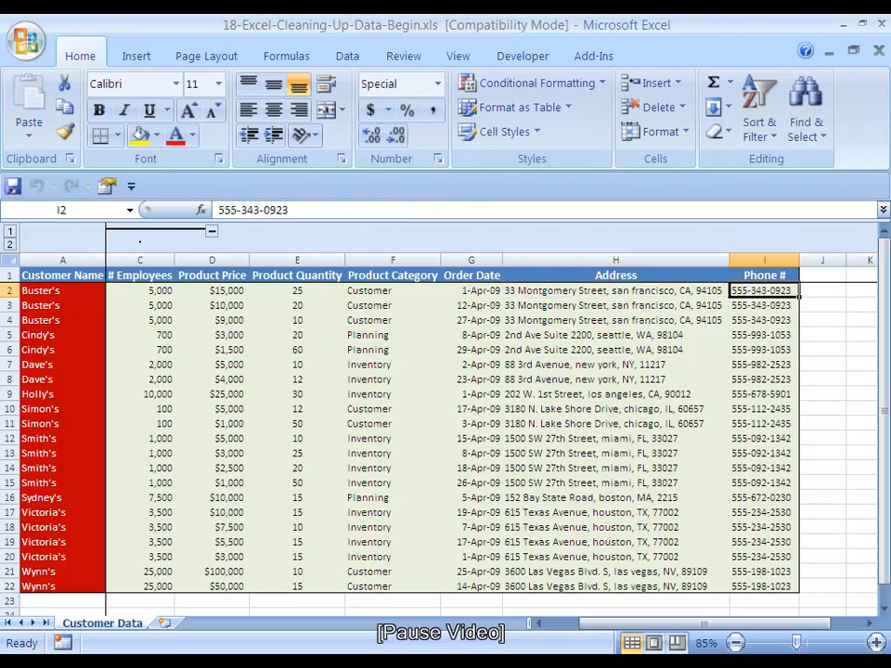
key(Left)
key(Left)
key(Left)
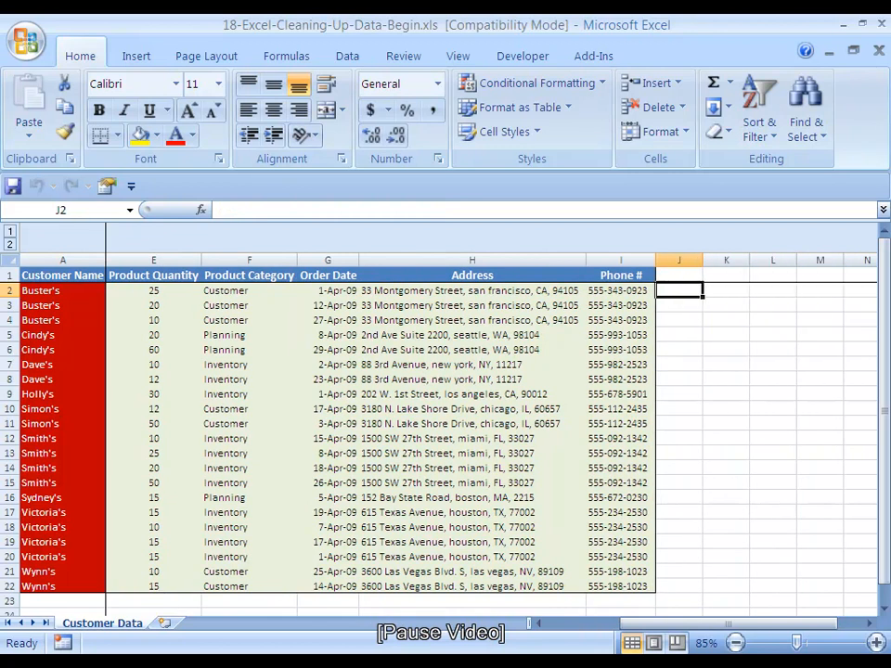
key(Left)
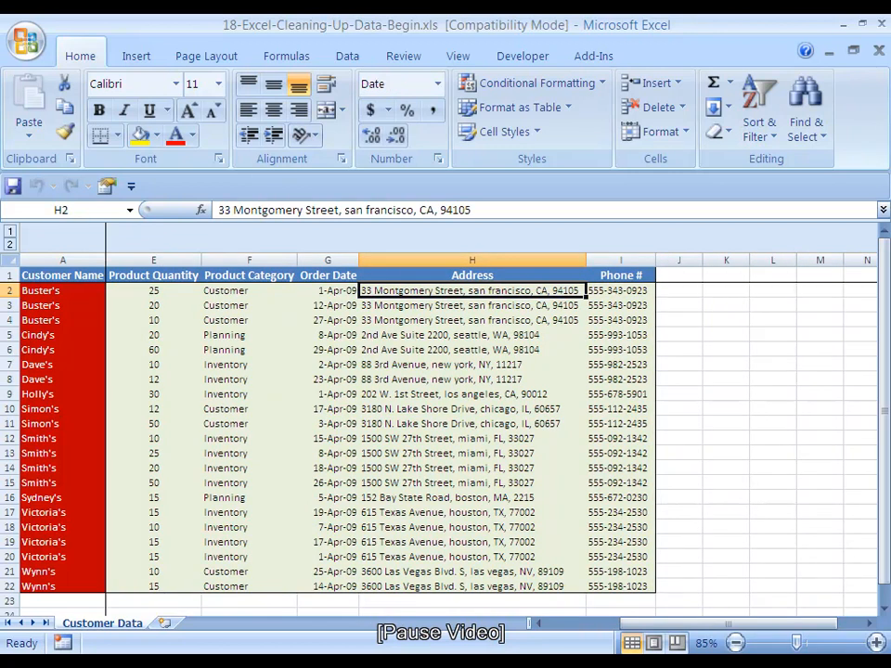
Insert three blank columns between the Address and Phone # columns.
key(Right)
key(ctrl+space)
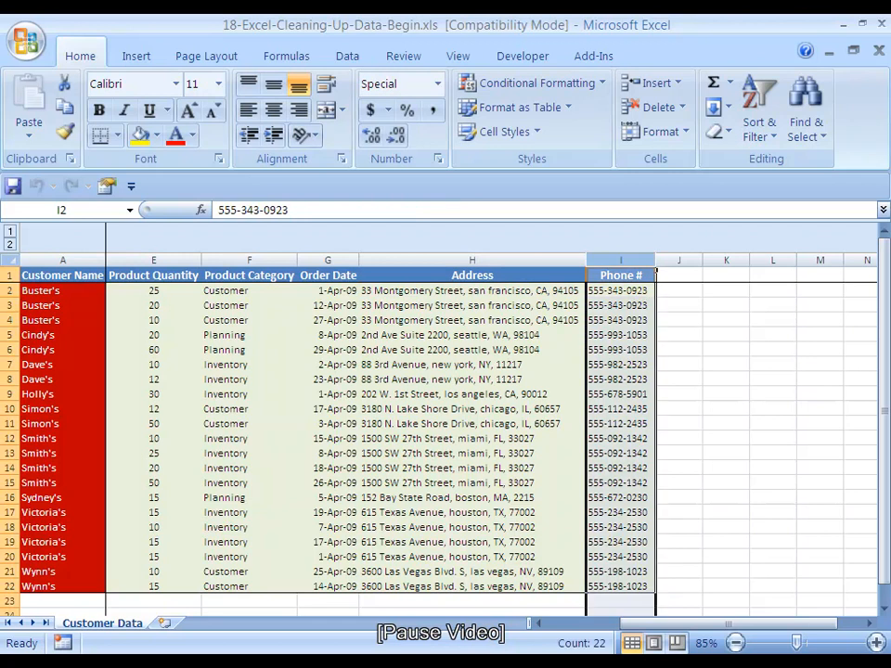
key(alt)
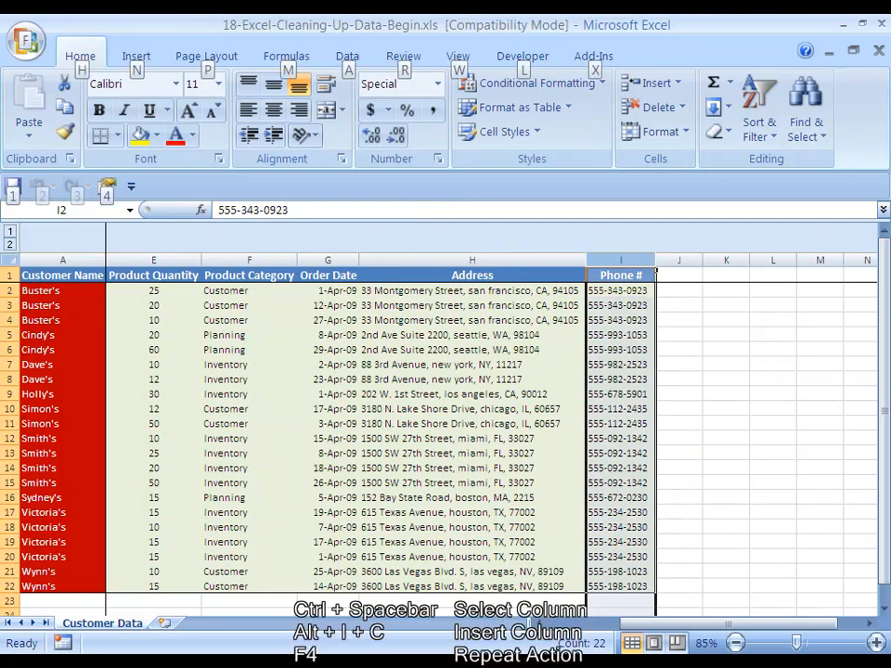
key(i)
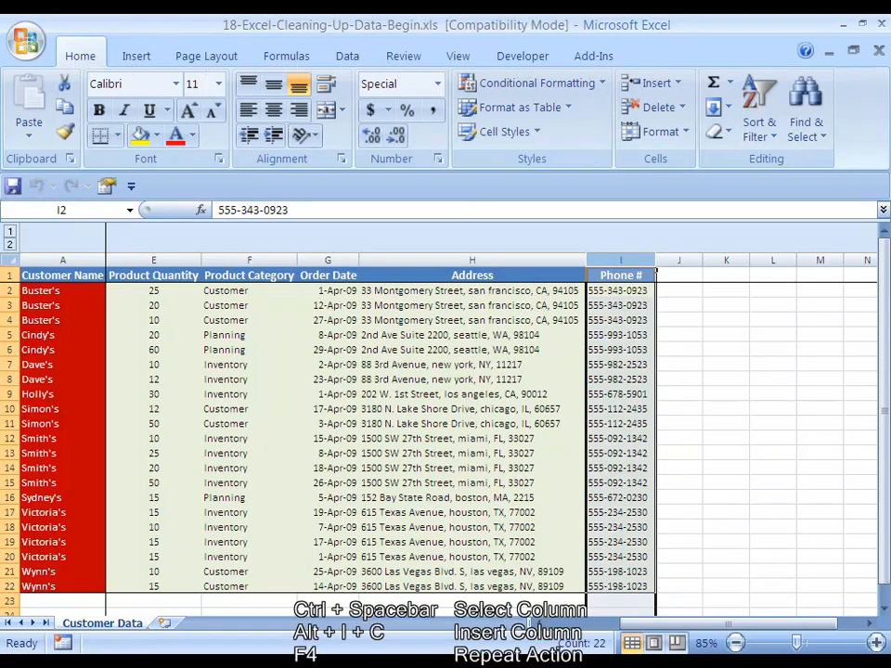
key(c)
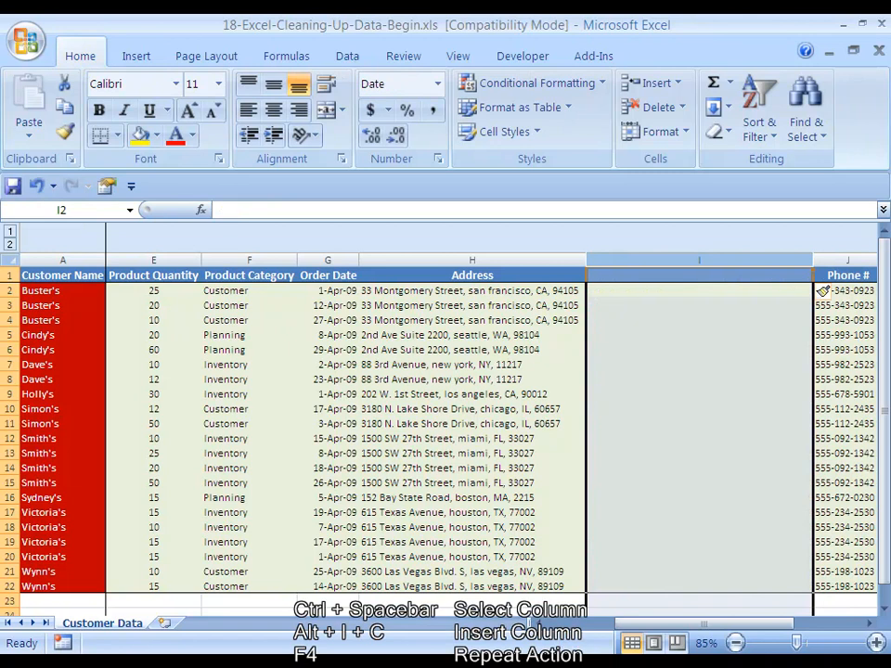
key(F4)
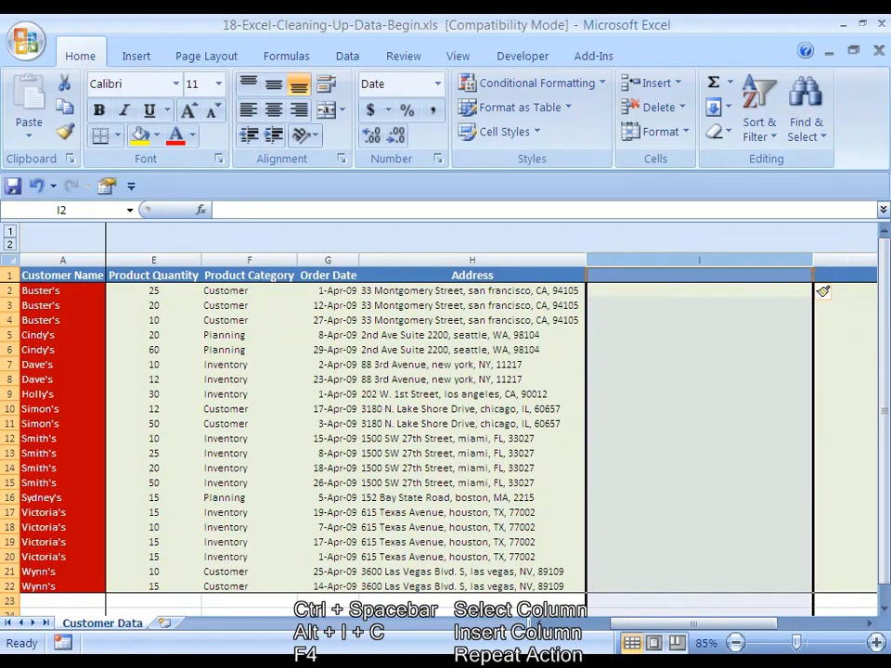
key(Left)
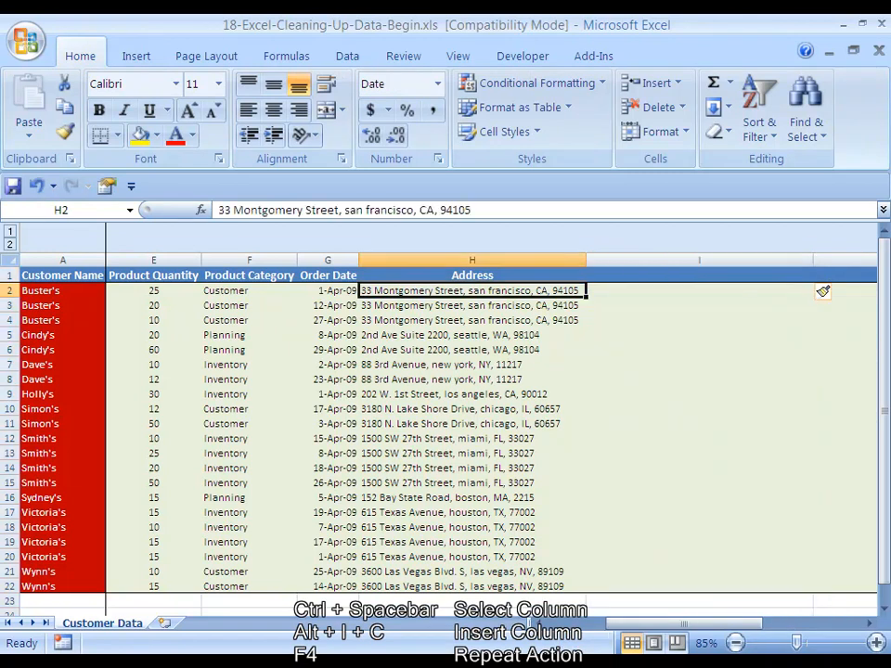
key(ctrl+Right)
key(ctrl+Left)
Start a Text to Columns conversion of H2:H22 as delimited data, with Comma instead of Tab as the delimiter.
key(Left)
key(Right)
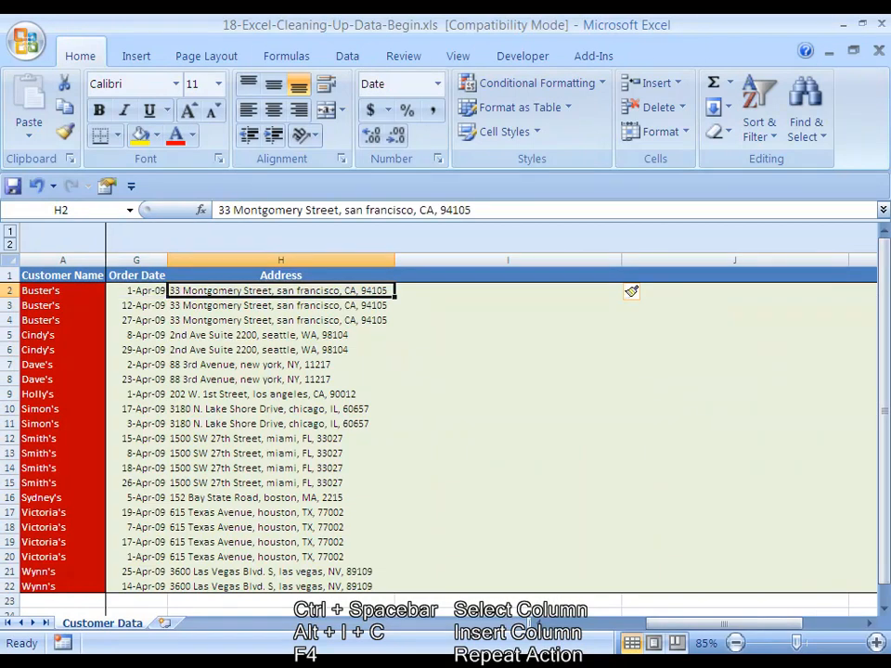
key(ctrl+shift+Down)
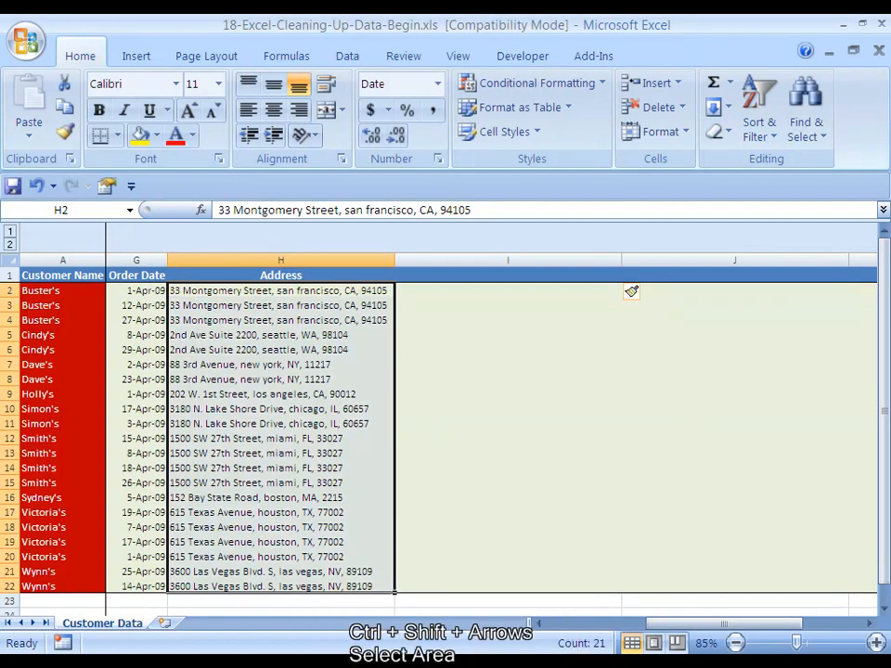
key(alt+d)
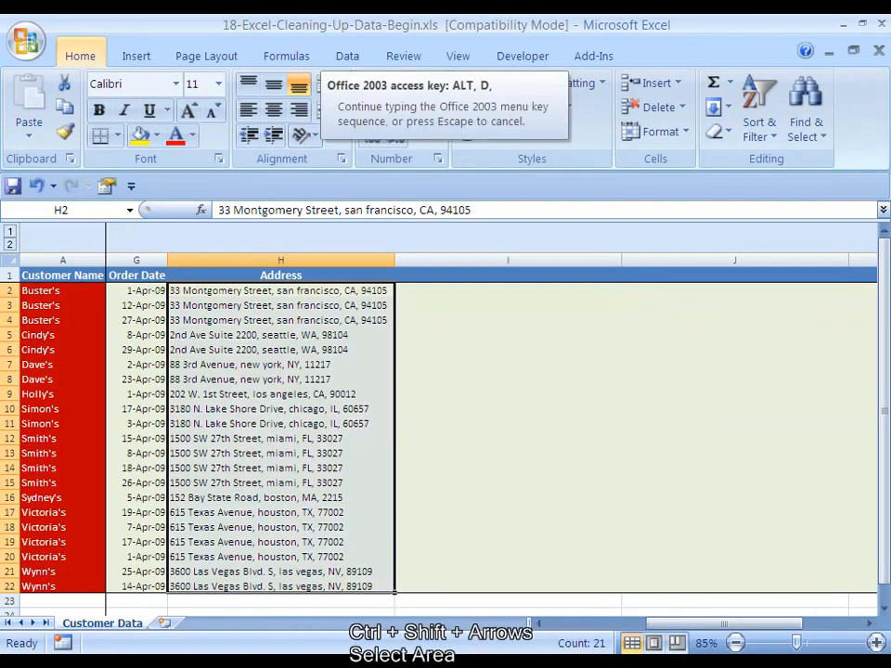
key(e)
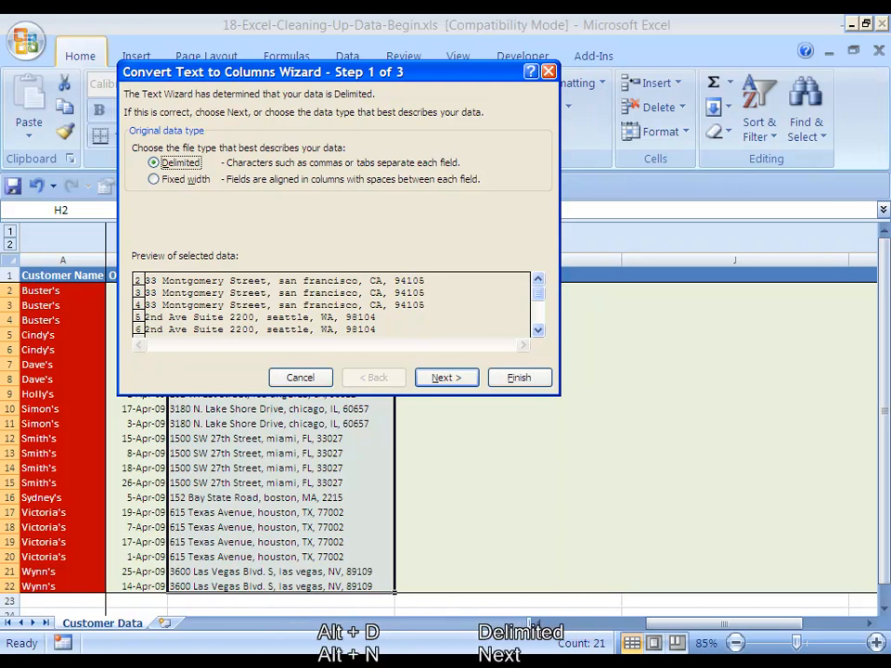
key(alt+n)
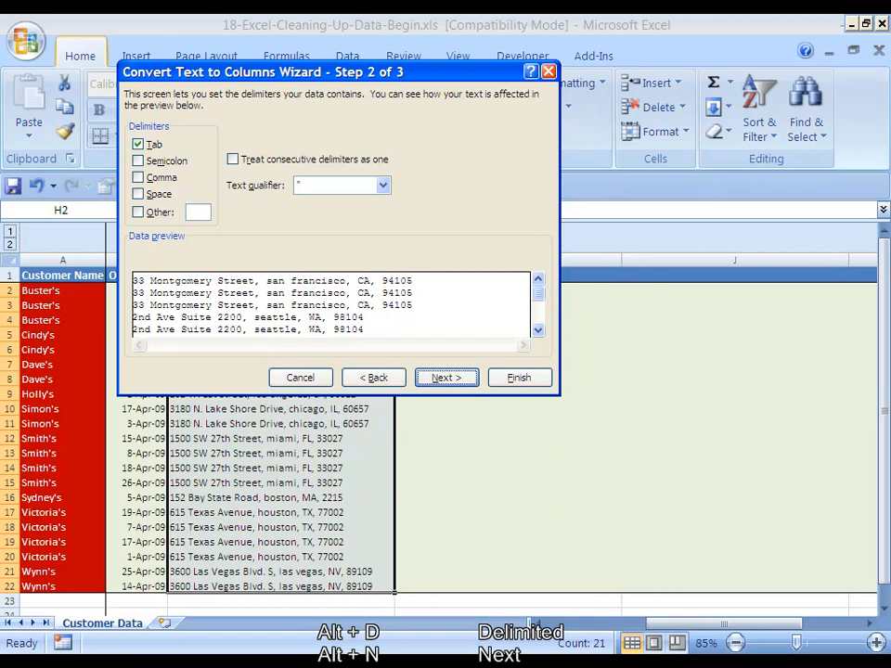
key(alt+t)
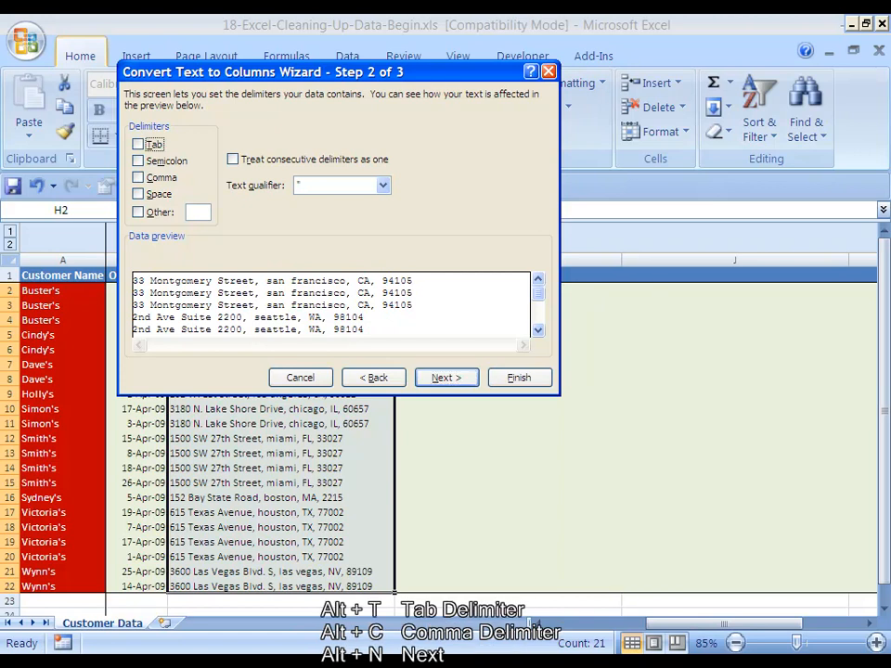
key(alt+c)
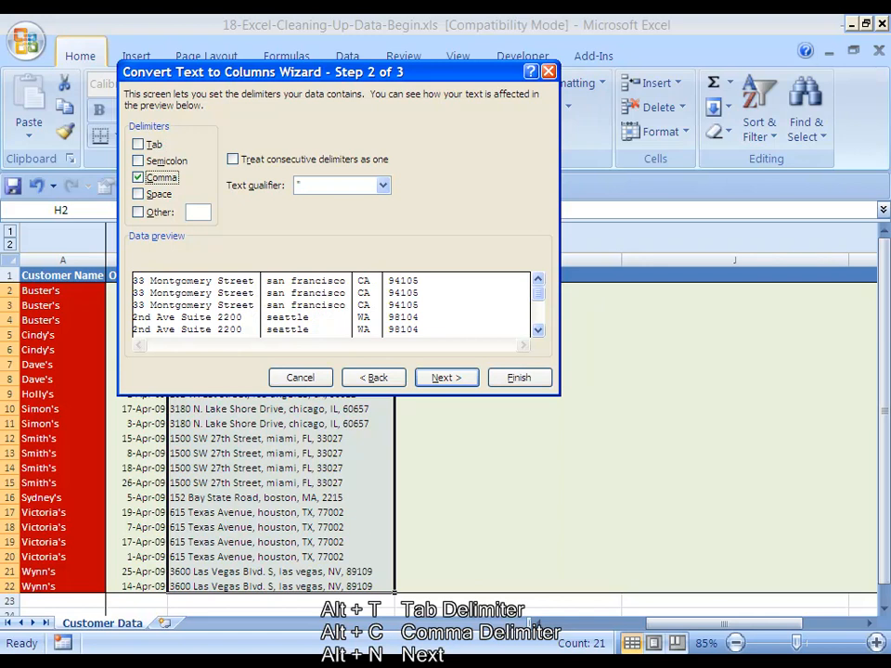
key(alt+n)
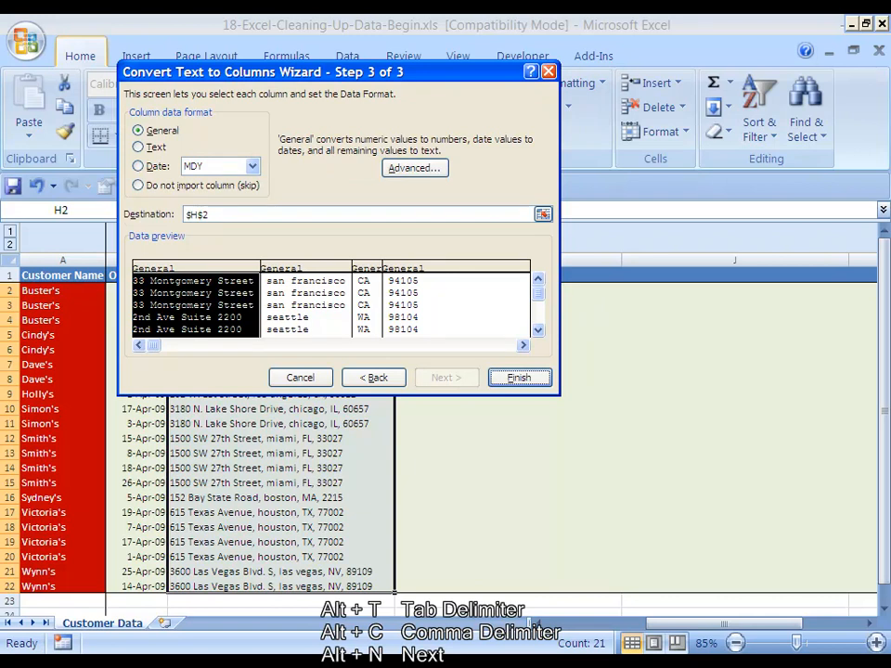
Set the Text to Columns destination to H2:K22 and finish the conversion, replacing the contents of the destination cells.
key(alt+d)
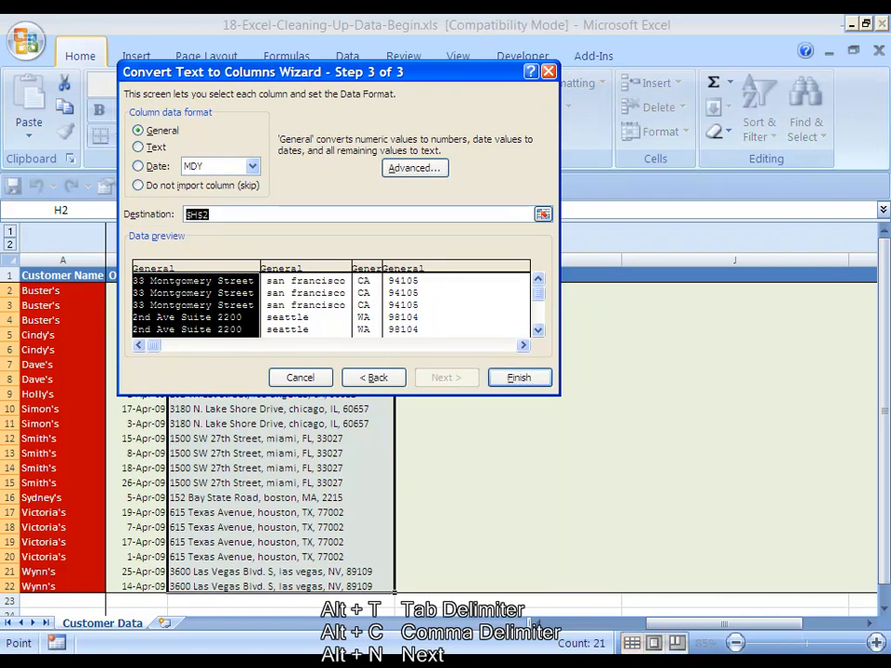
key(Right)
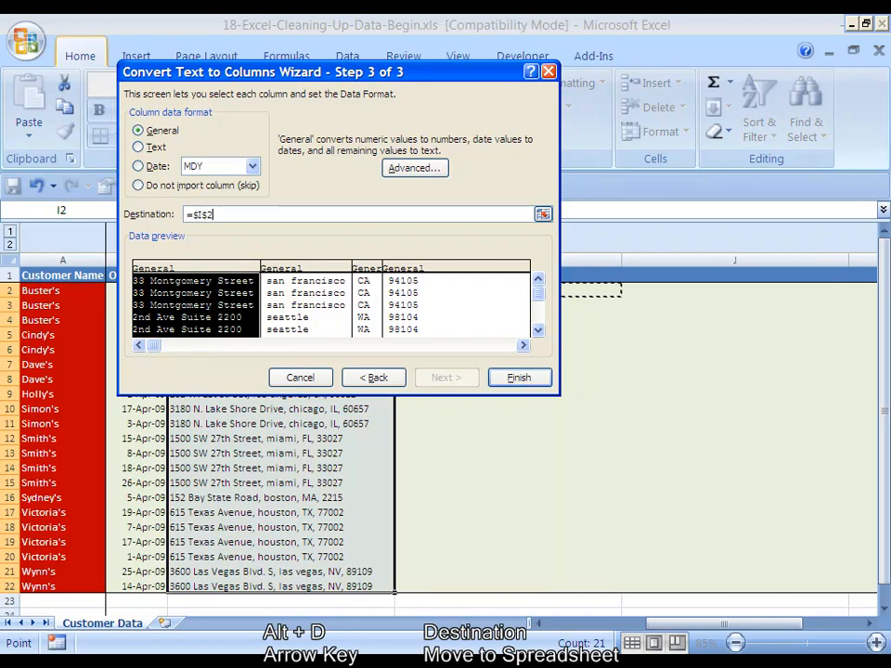
key(Left)
key(shift+Down)
key(shift+Down)
key(shift+Down)
key(shift+Down)
key(shift+Down)
key(shift+Down)
key(shift+Down)
key(shift+Down)
key(shift+Down)
key(shift+Down)
key(shift+Down)
key(shift+Down)
key(shift+Down)
key(shift+Down)
key(shift+Down)
key(shift+Down)
key(shift+Down)
key(shift+Down)
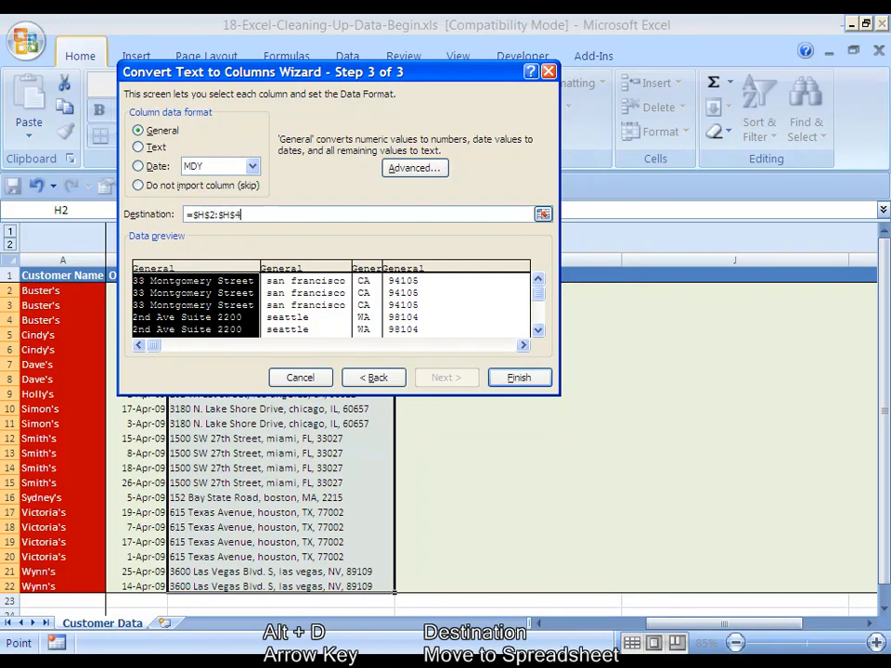
key(shift+Down)
key(shift+Down)
key(shift+Right)
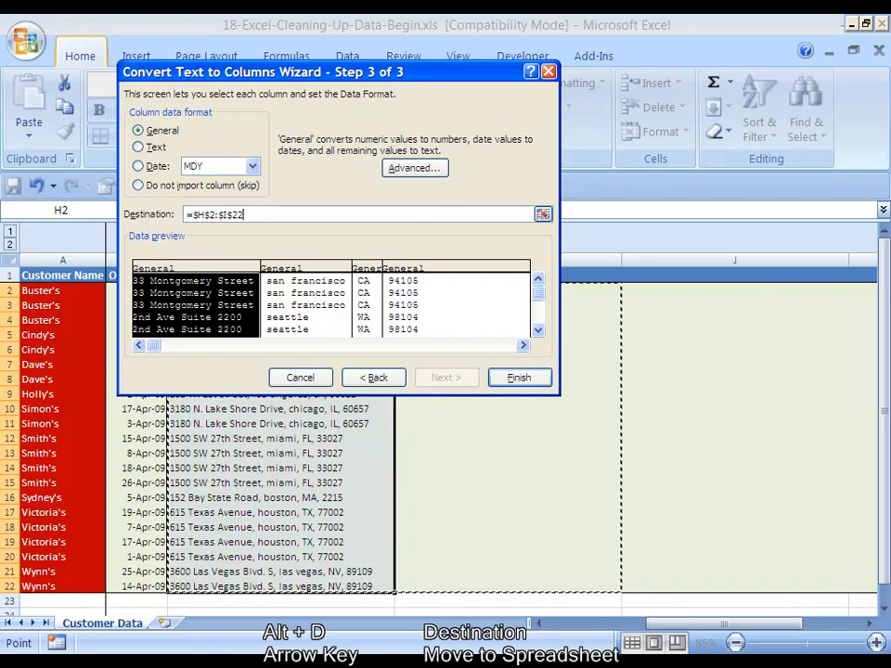
key(shift+Right)
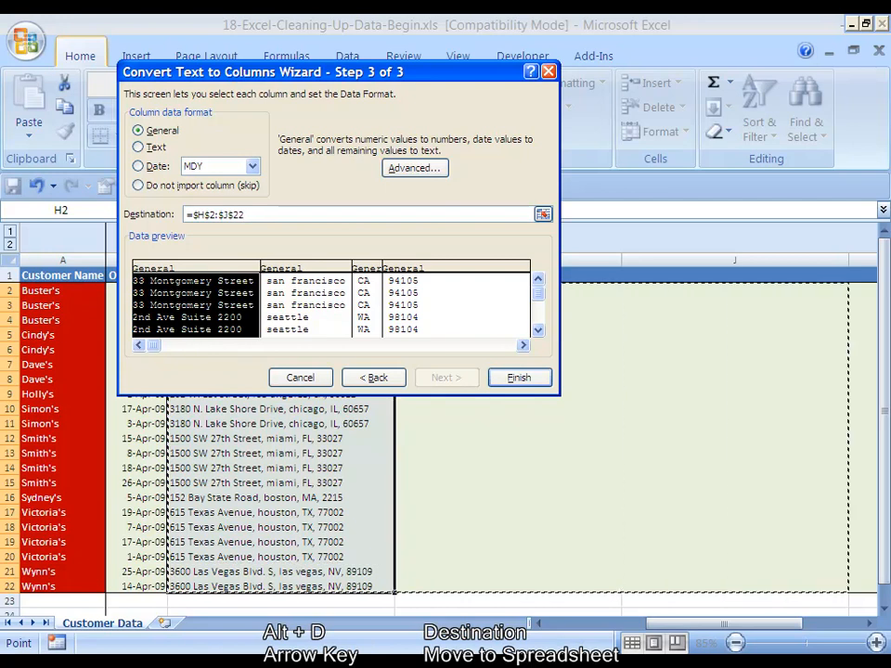
key(shift+Right)
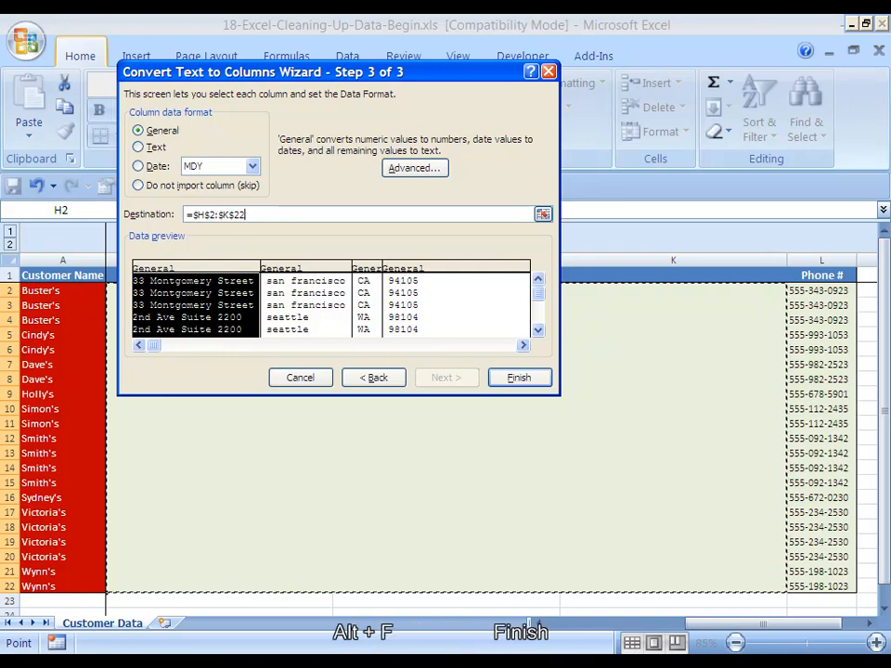
key(alt+f)
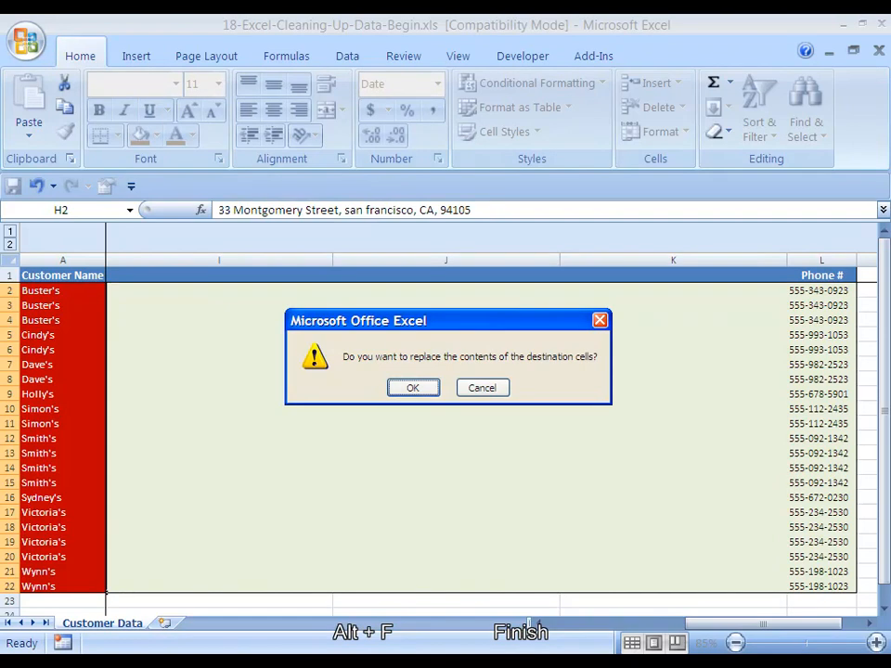
key(Return)
Auto-fit the Address column's width to the contents of H1:H22.
key(Left)
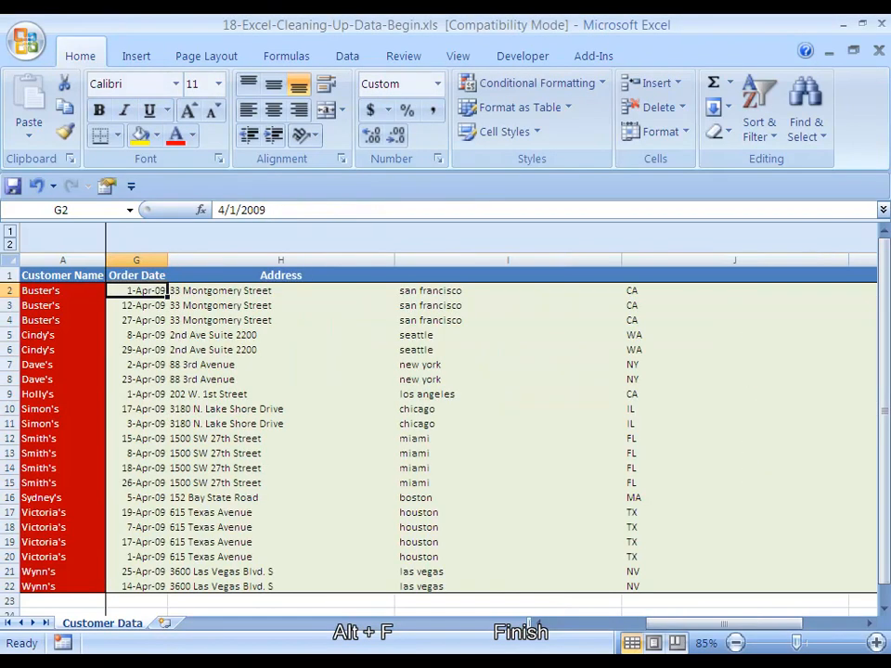
key(Right)
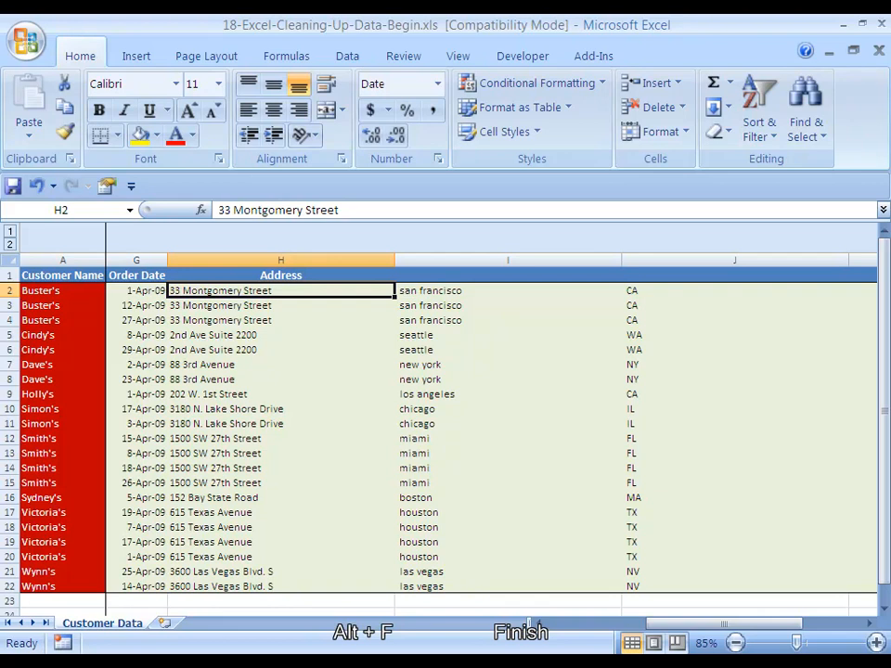
key(Right)
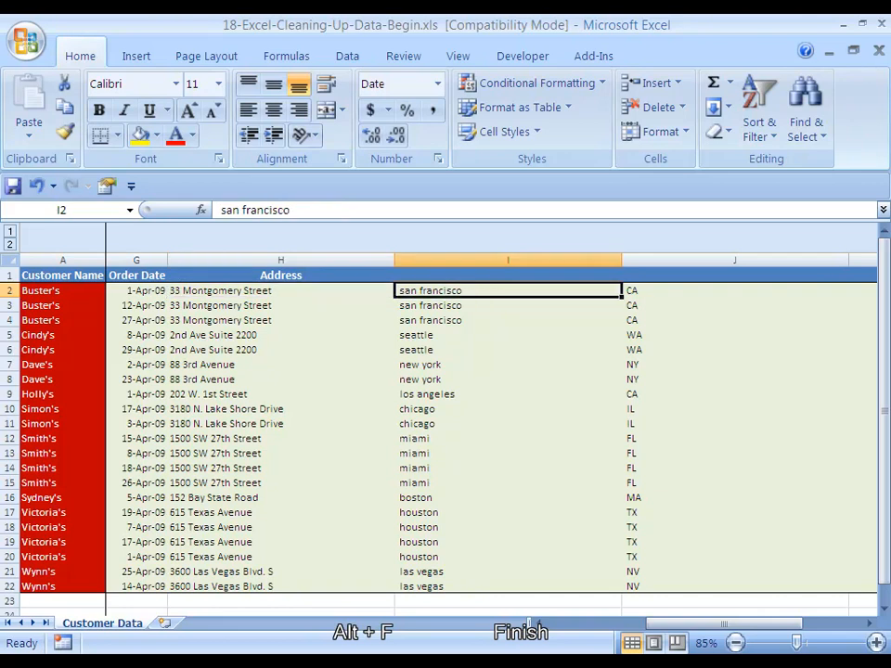
key(Left)
key(Up)
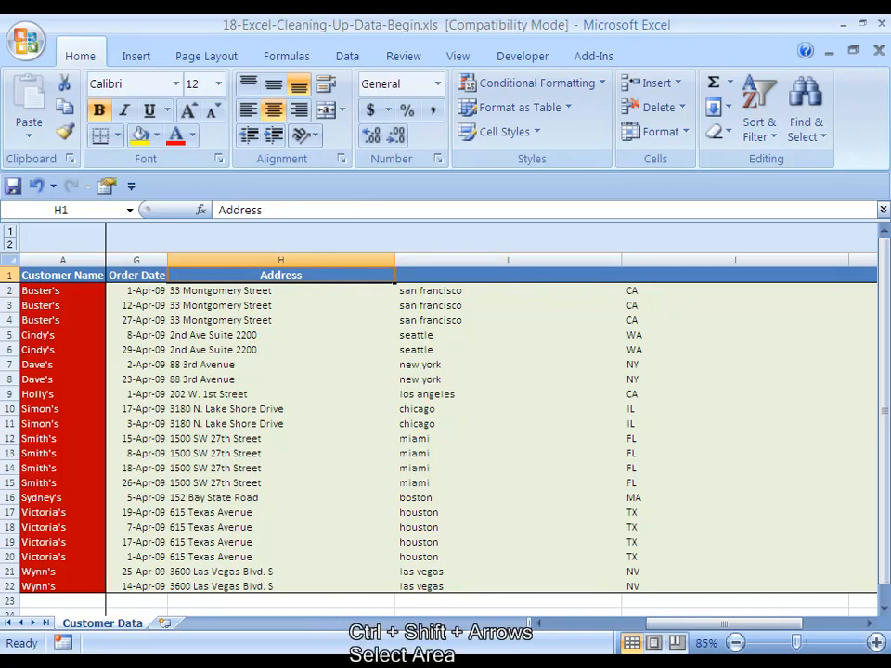
key(ctrl+shift+Down)
key(alt)
key(o)
key(c)
key(a)
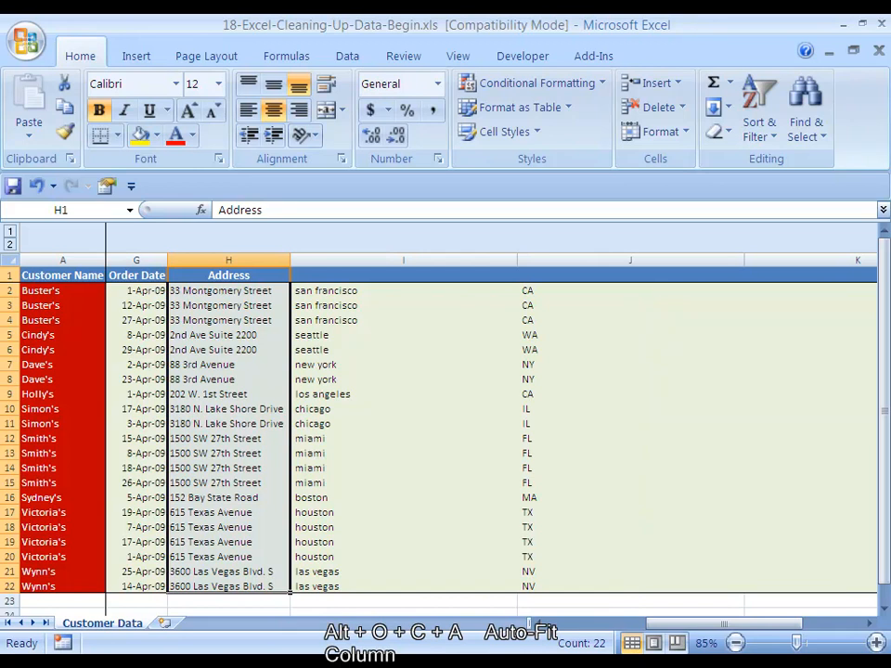
Enter the headers City in I1, State in J1 and Zip Code in K1.
key(Right)
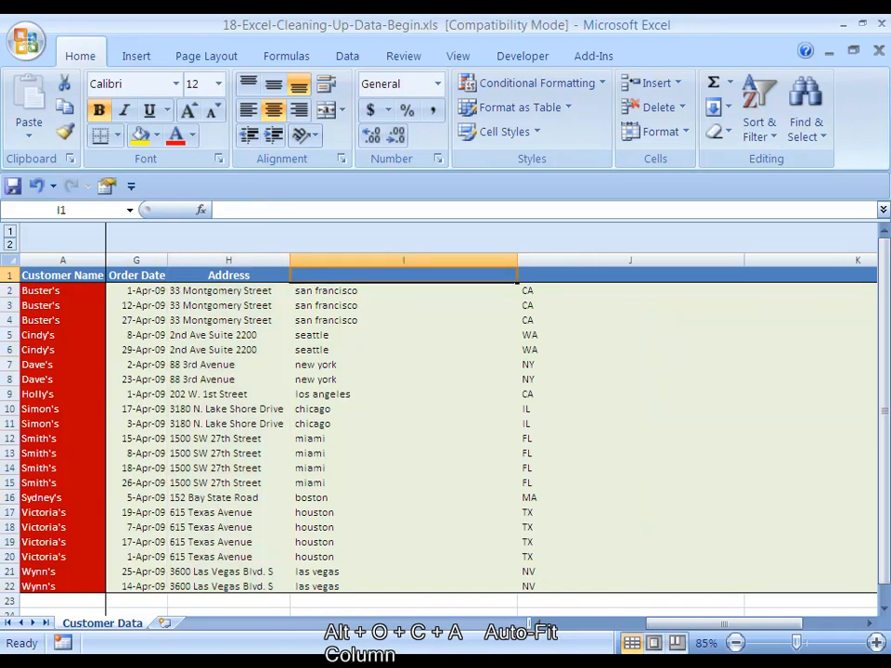
text(City)
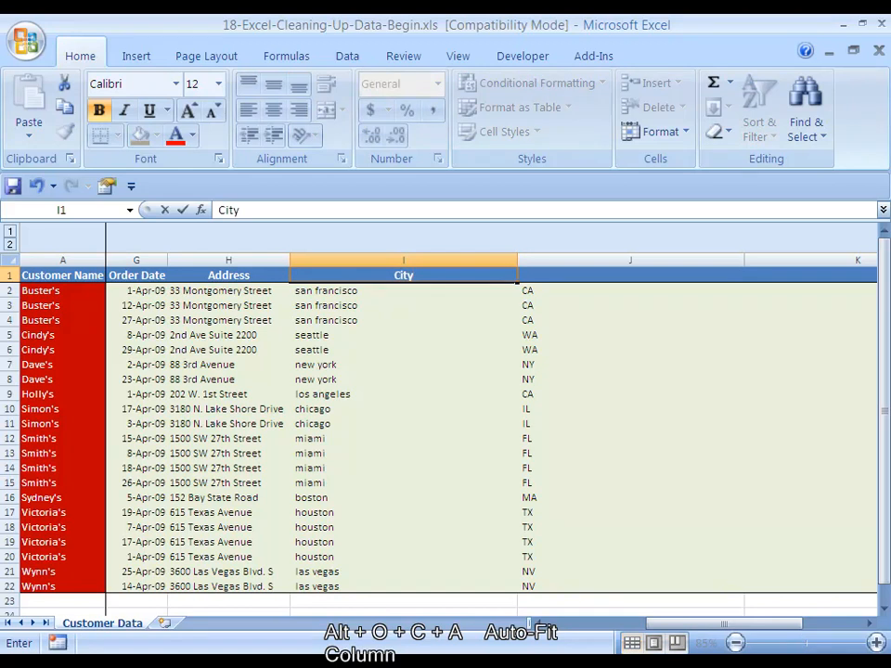
key(Tab)
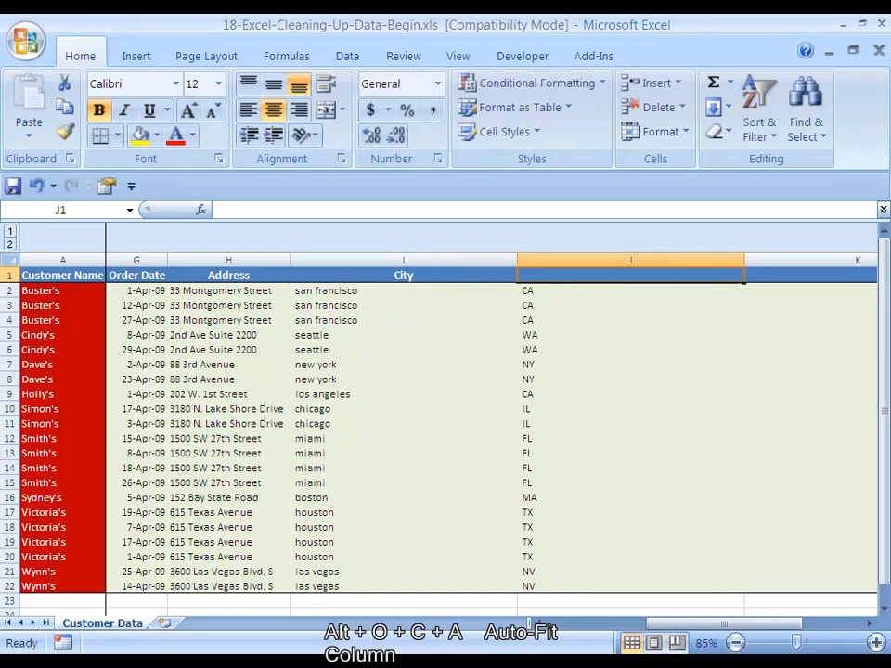
text(State)
key(ctrl+Return)
key(Tab)
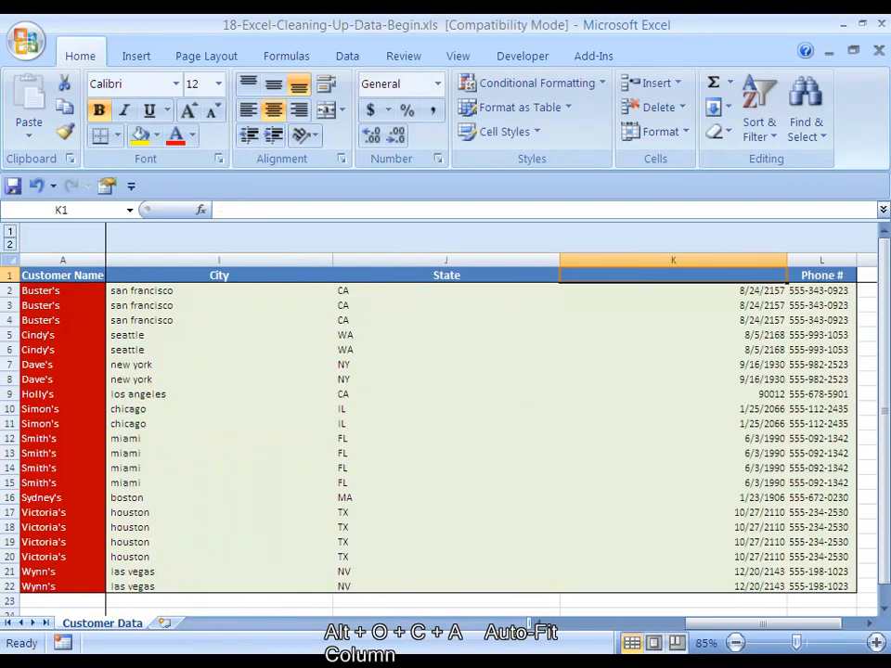
text(Zip Code)
key(ctrl+Return)
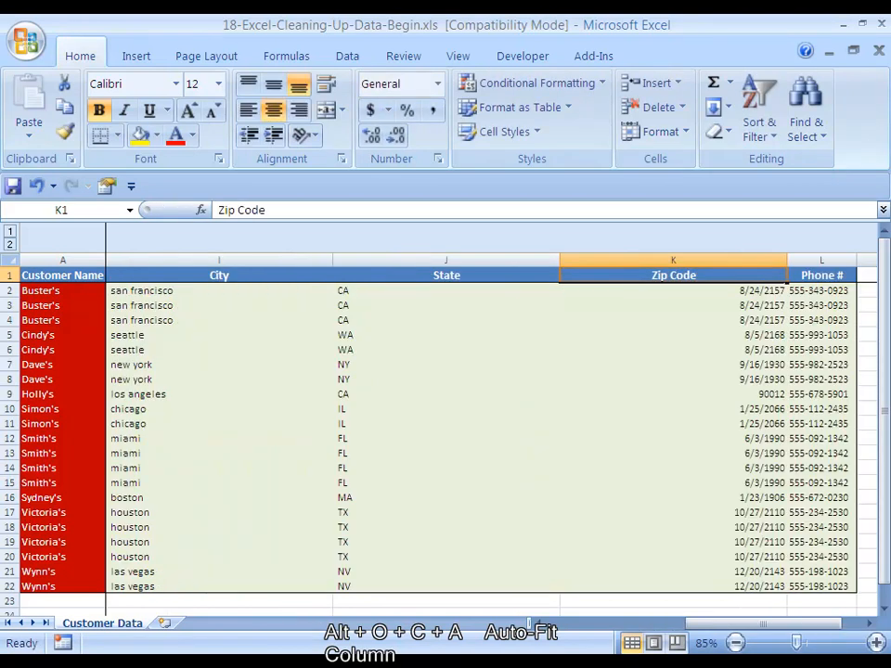
Insert a blank column between the City and State columns.
key(Left)
key(Left)
key(Left)
key(Right)
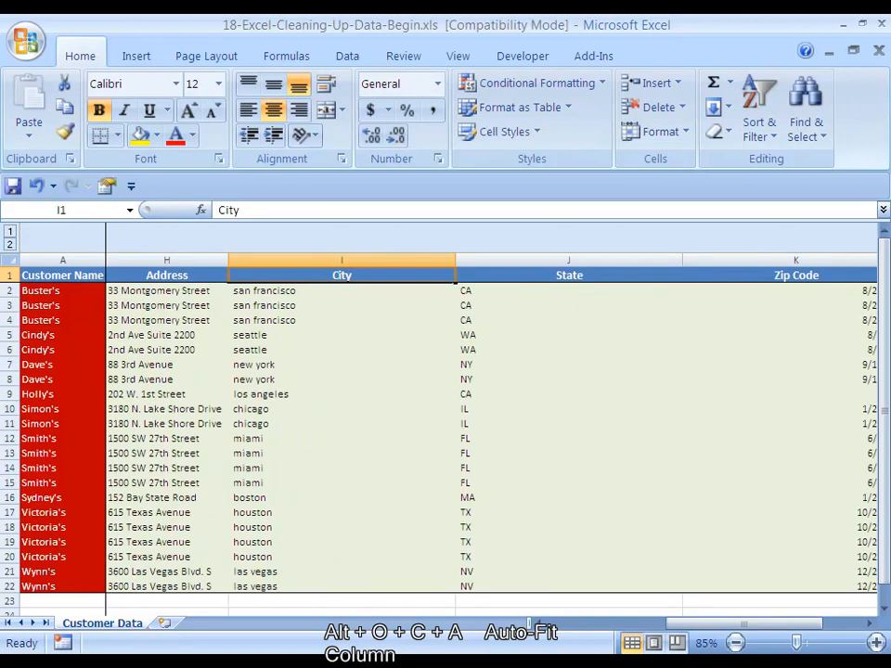
key(Right)
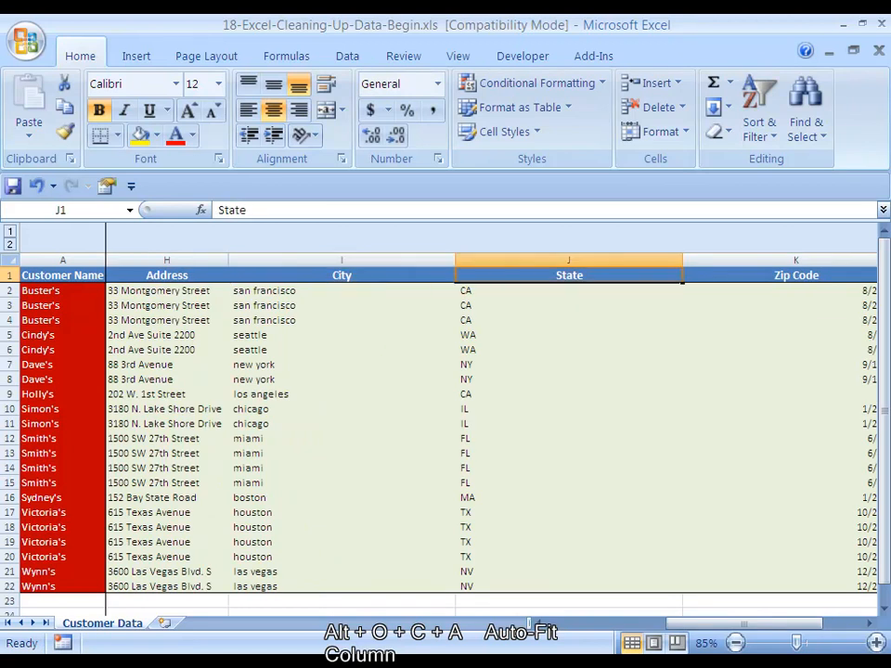
key(ctrl+space)
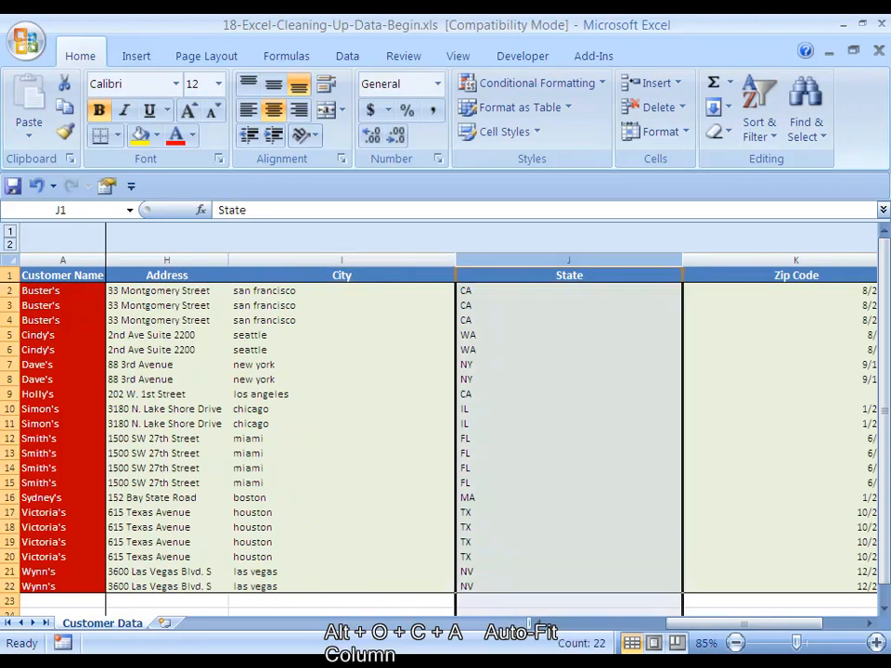
key(alt+i)
key(c)
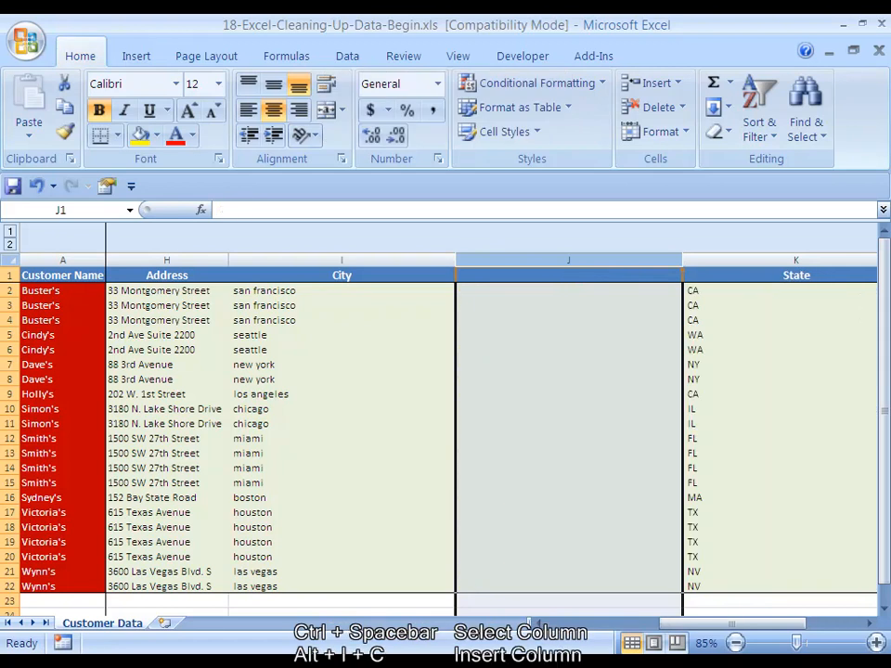
Enter the formula =PROPER(I2) in J2 to capitalize the first city name.
key(Down)
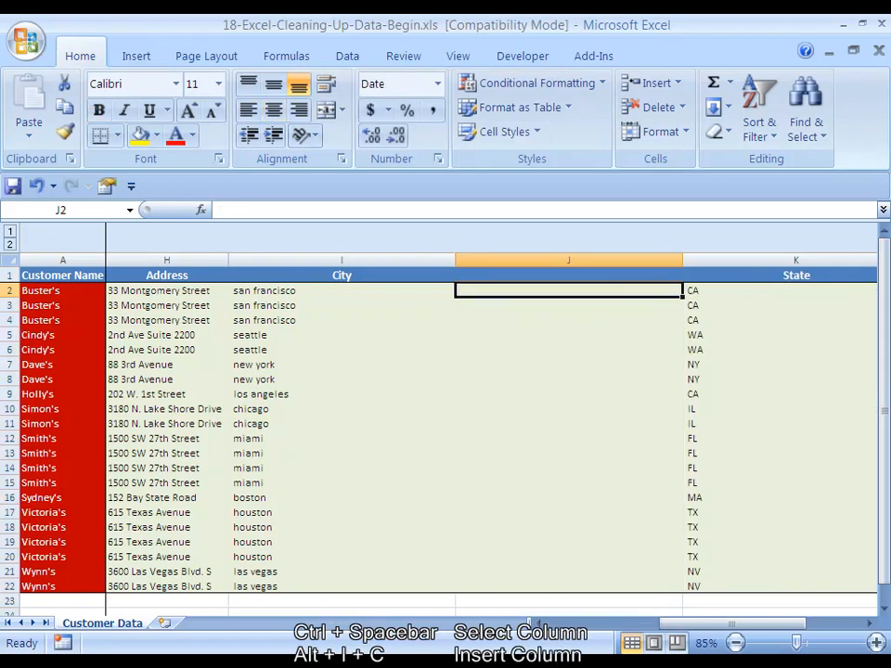
text(=)
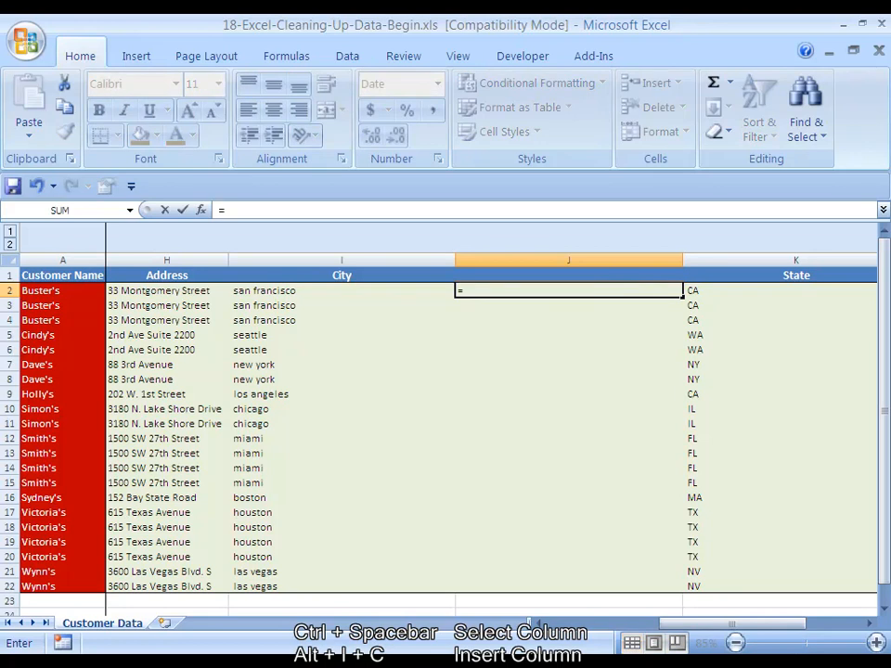
text(PROPER()
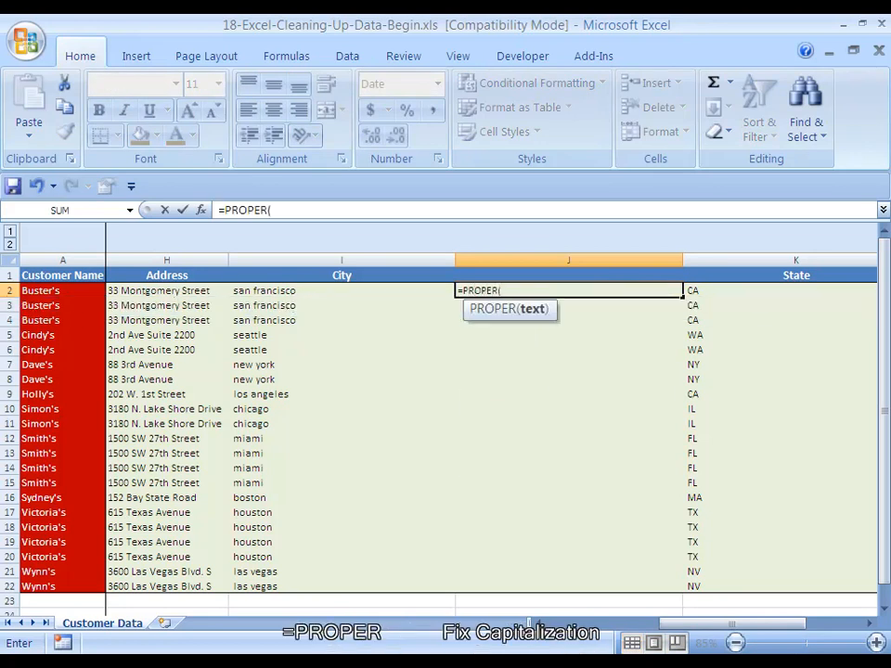
key(Left)
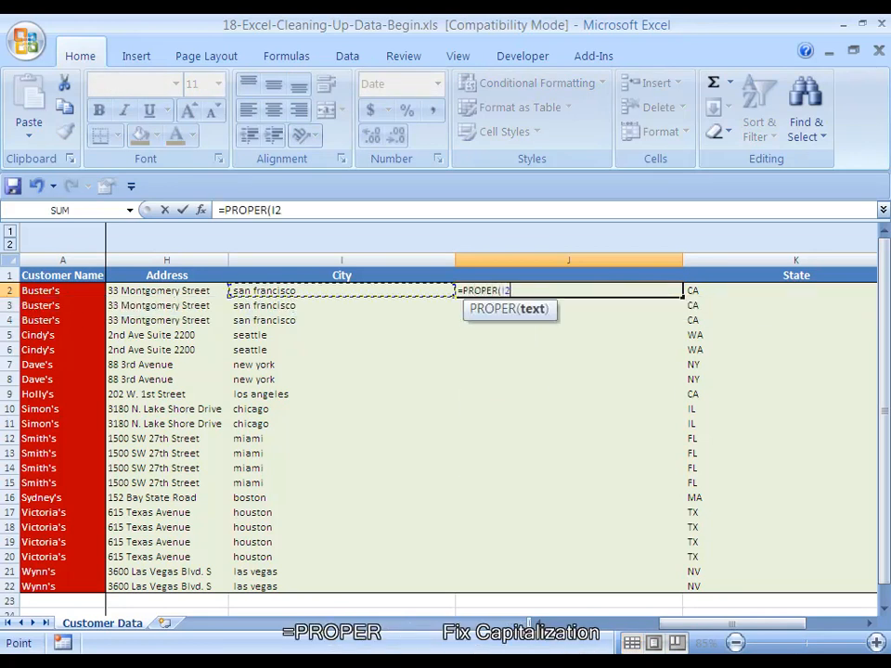
text())
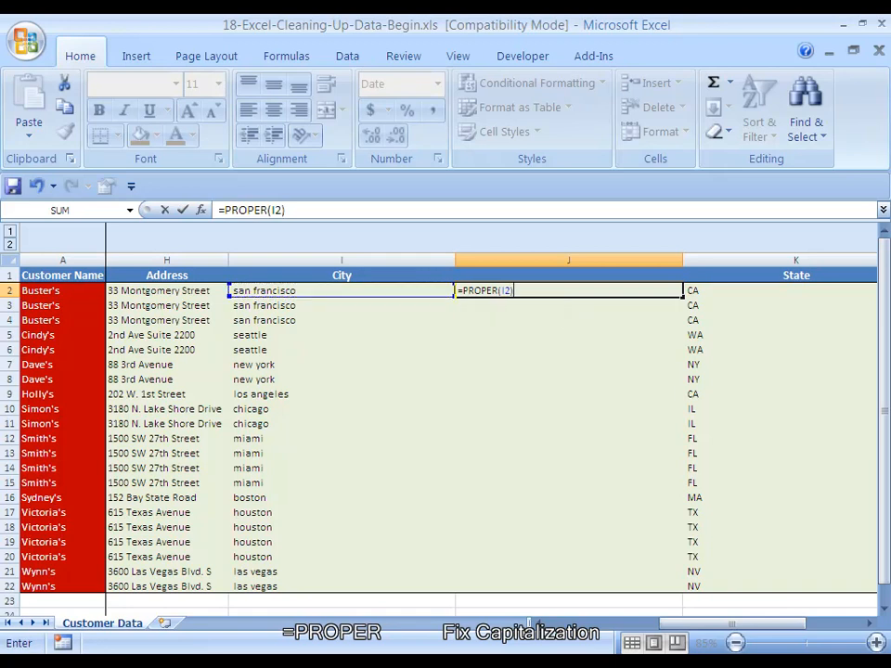
key(ctrl+Return)
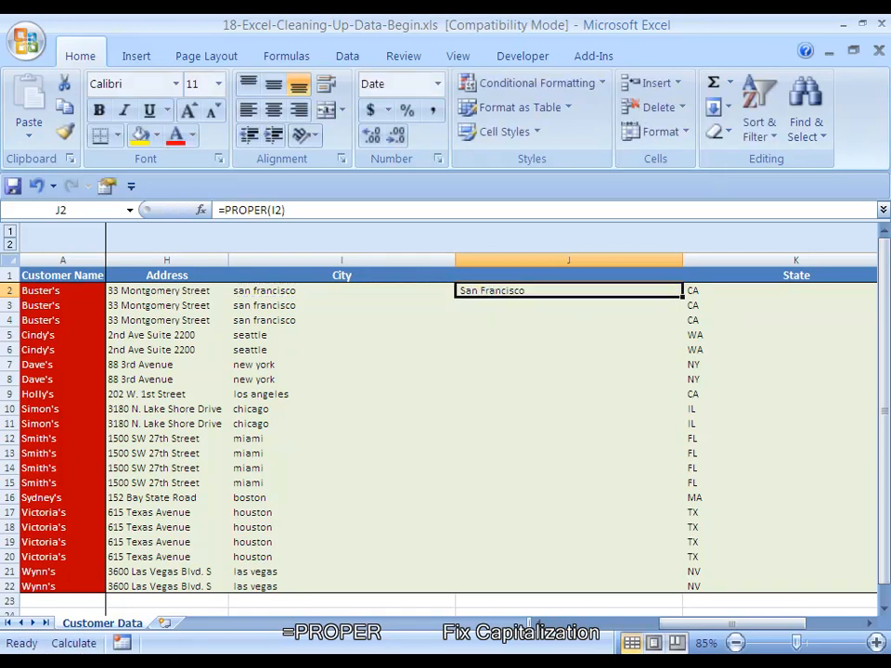
Copy the PROPER formula from J2 to J2:J22, pasting formulas only.
key(ctrl+c)
key(shift+Down)
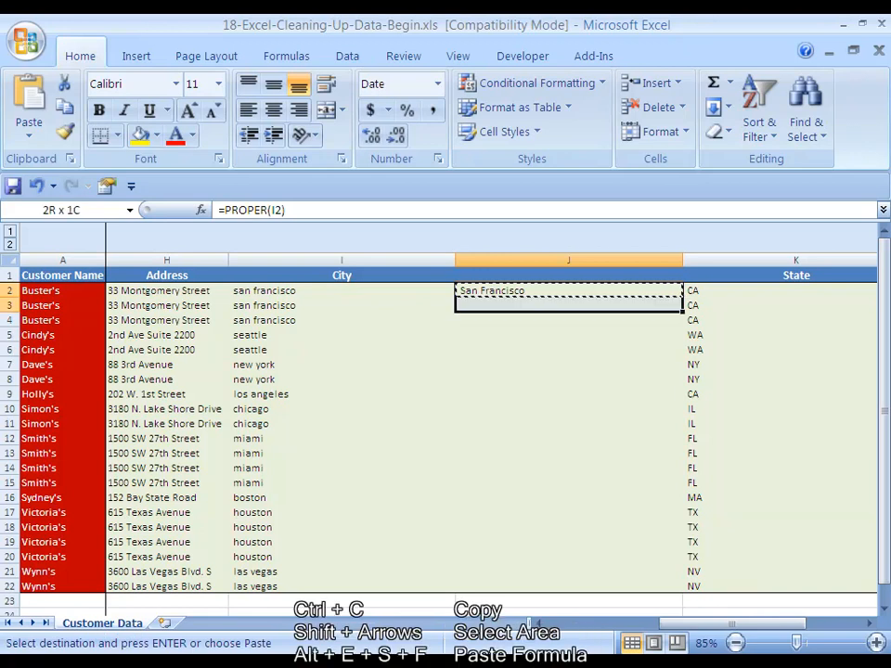
key(shift+Down)
key(shift+Down)
key(shift+Down)
key(shift+Down)
key(shift+Down)
key(shift+Down)
key(shift+Down)
key(shift+Down)
key(shift+Down)
key(shift+Down)
key(shift+Down)
key(shift+Down)
key(shift+Down)
key(shift+Down)
key(shift+Down)
key(shift+Down)
key(shift+Down)
key(shift+Down)
key(shift+Down)
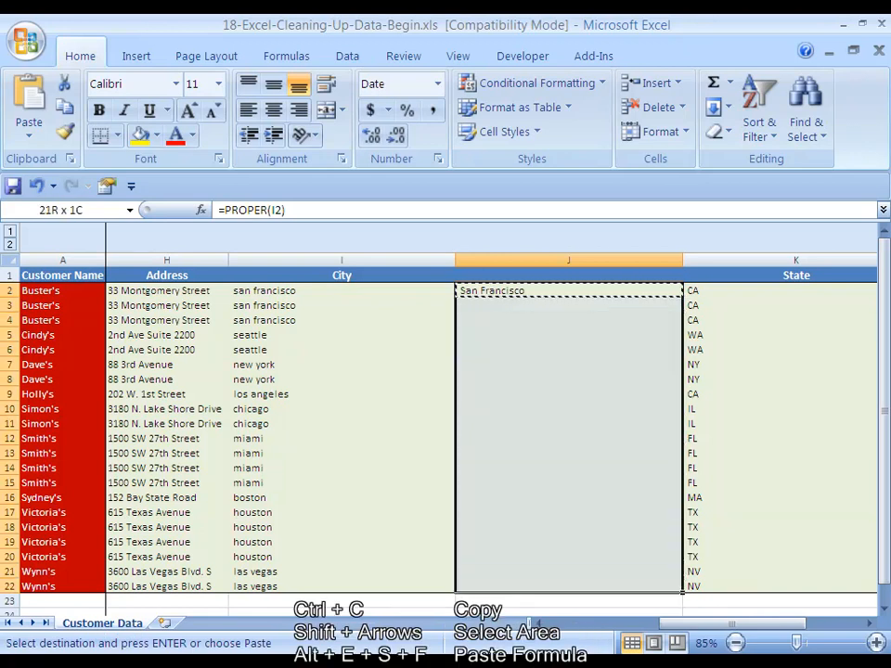
key(alt+e)
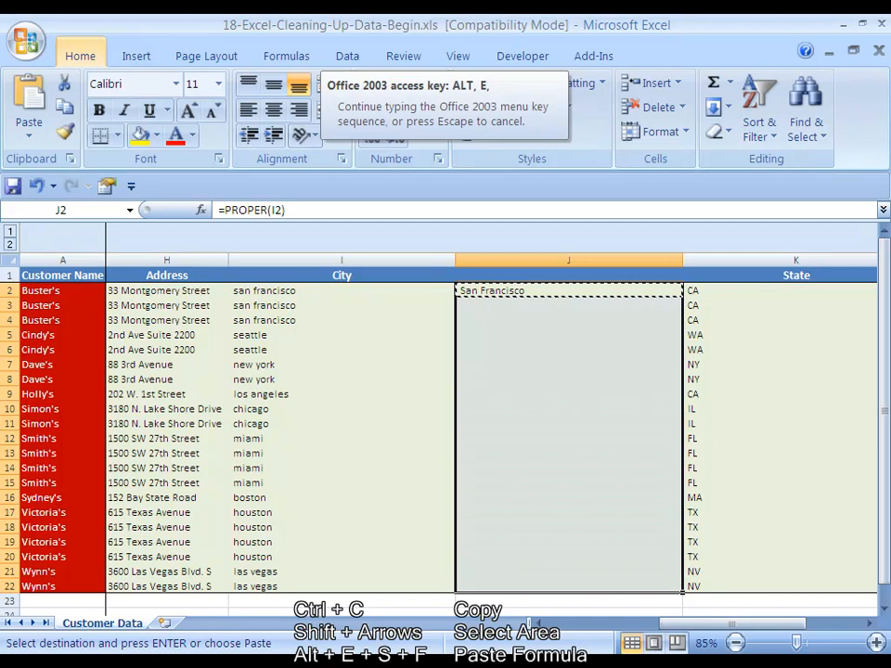
key(s)
key(f)
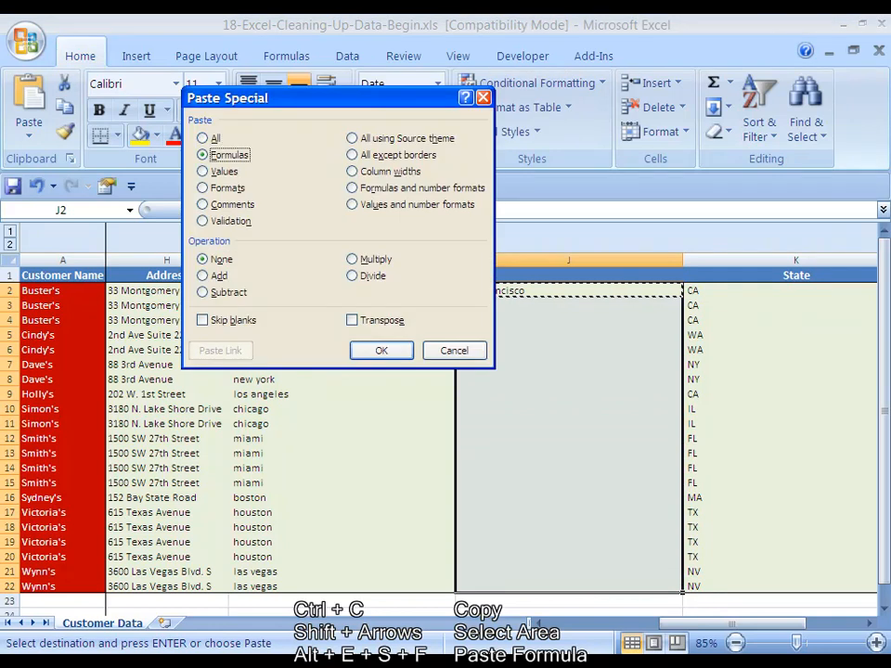
key(Return)
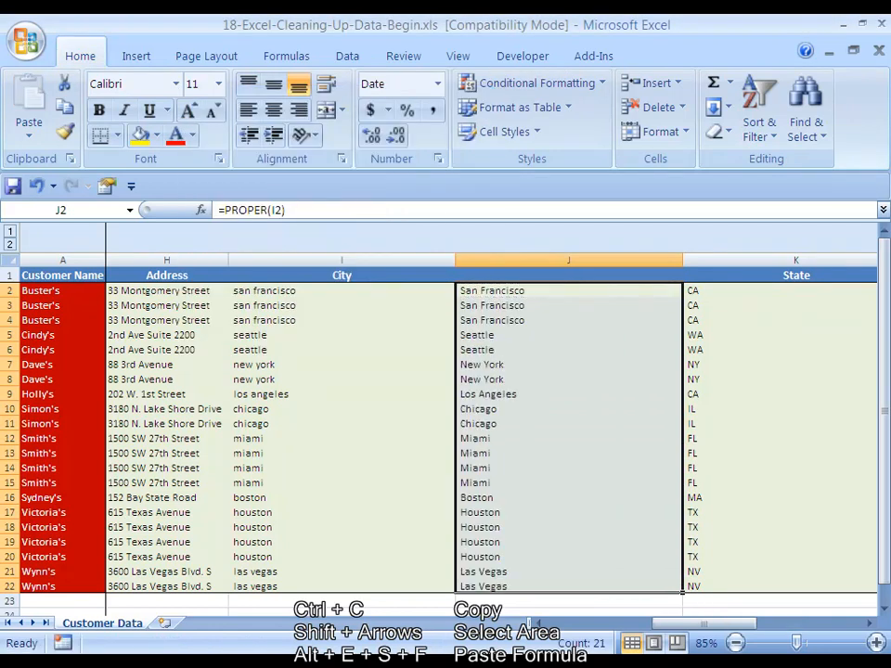
Copy the capitalized city names in J2:J22 and paste them as values over the City entries in I2:I22.
key(Down)
key(Up)
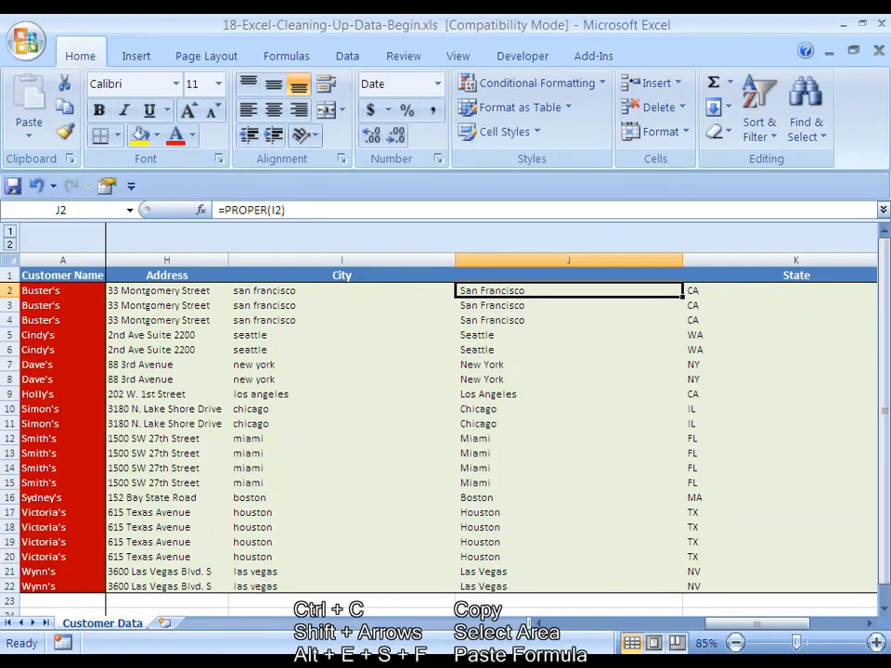
key(ctrl+shift+Down)
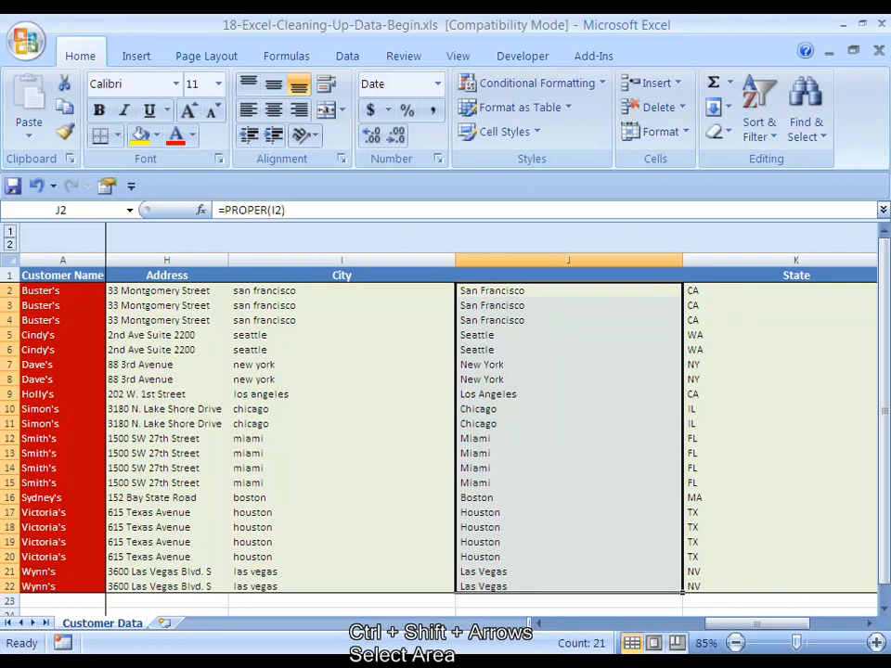
key(ctrl+c)
key(Left)
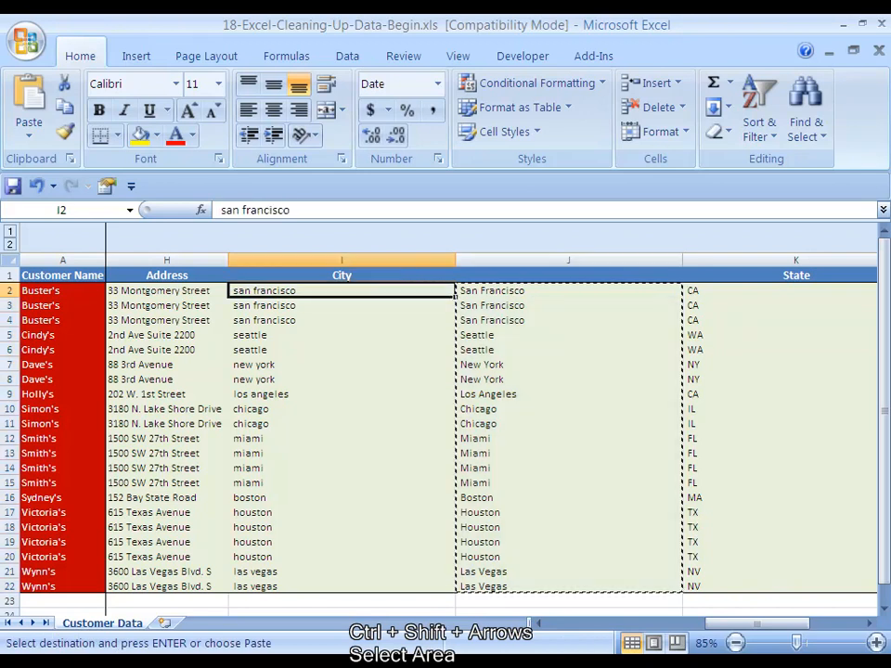
key(ctrl+shift+Down)
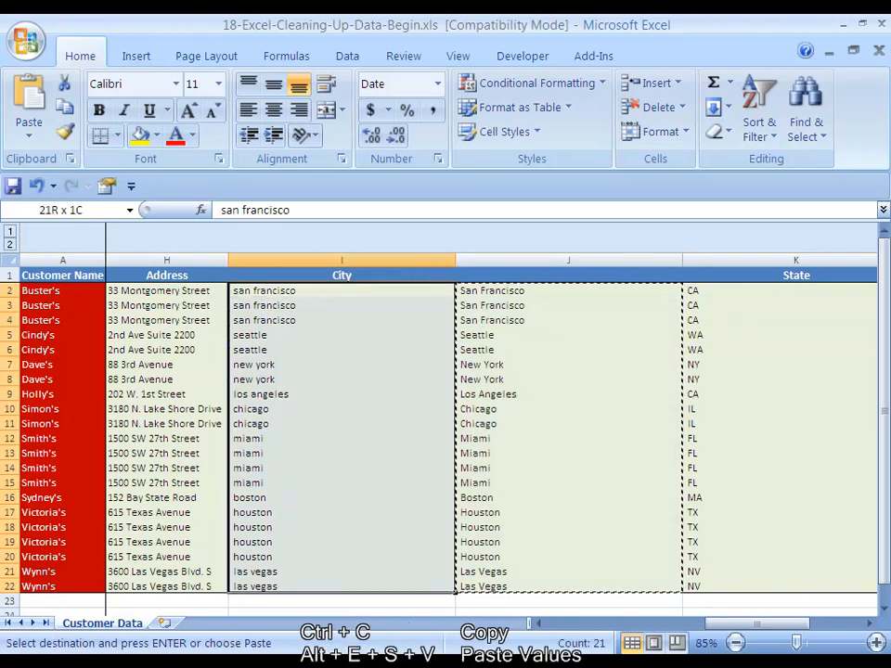
key(alt+e)
key(s)
key(v)
key(Return)
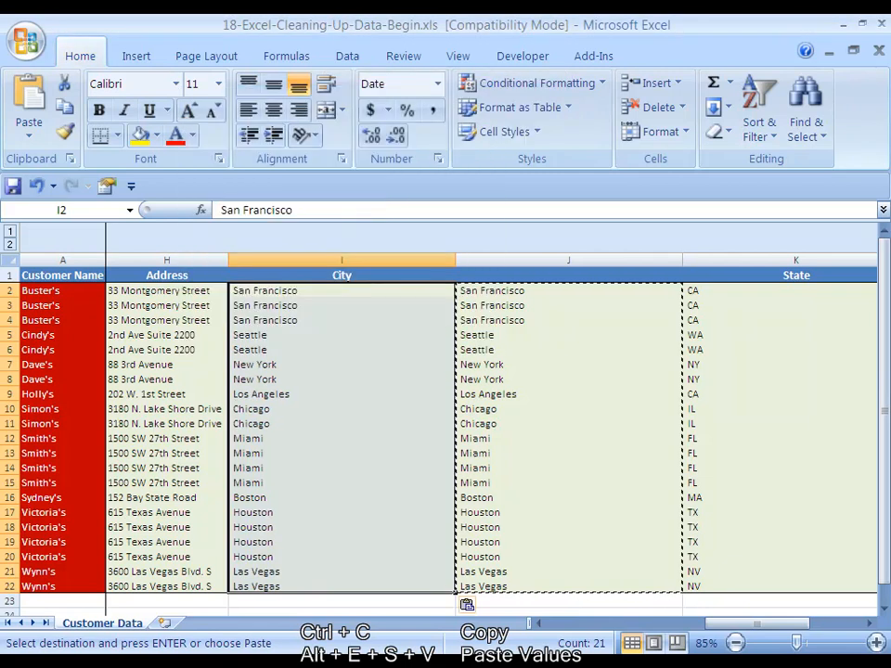
key(Escape)
Enter the formula =TRIM(I2) in J2 to strip extra spaces from the first city name.
key(Right)
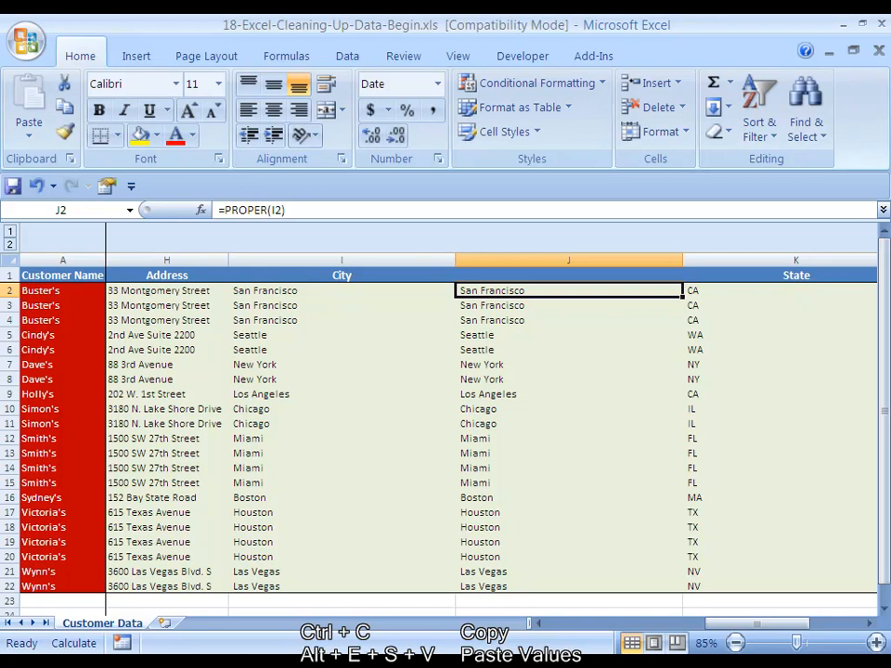
text(=TRIM()
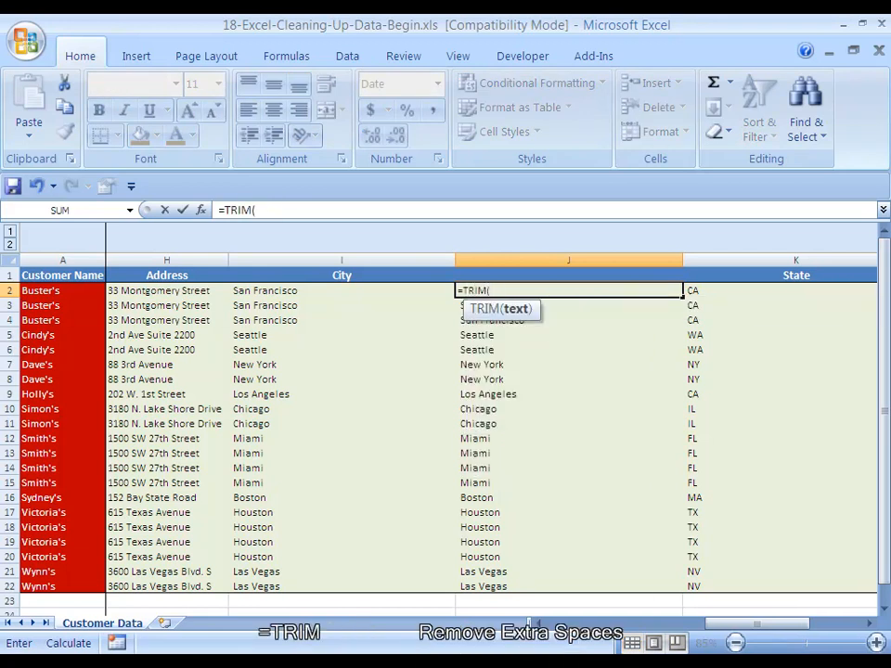
key(Left)
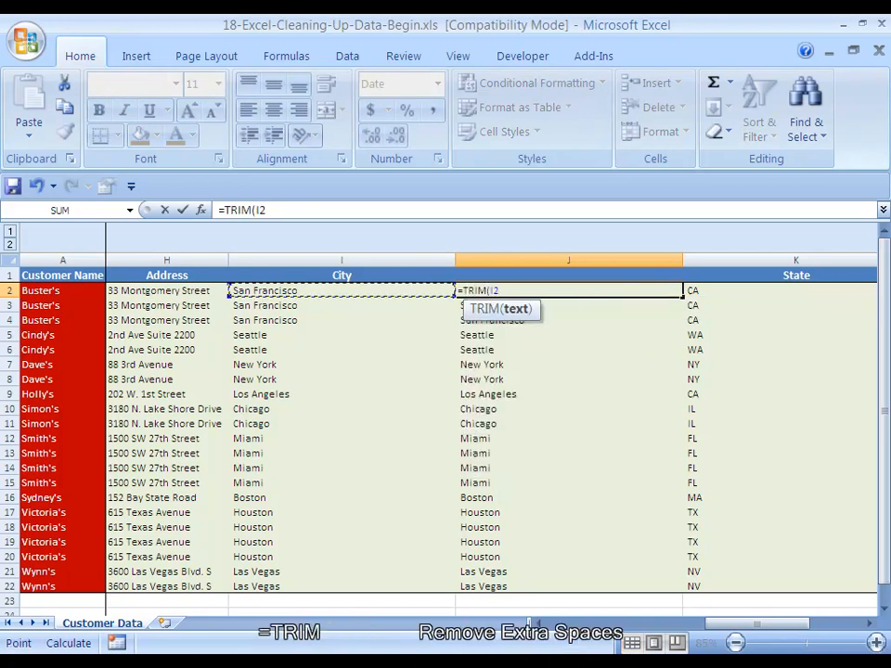
text())
key(ctrl+Return)
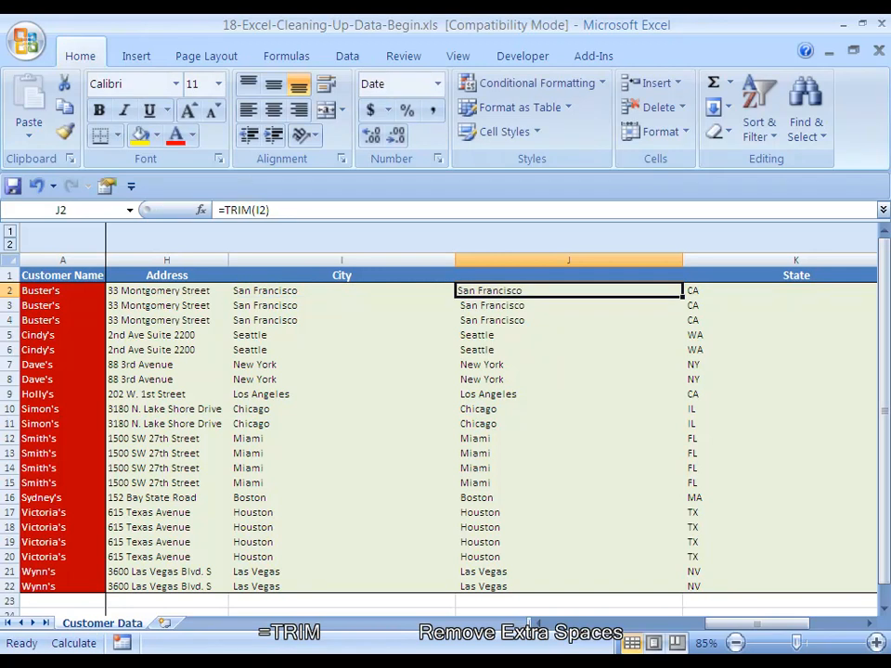
Copy the TRIM formula from J2 down through J22, pasting formulas only.
key(ctrl+c)
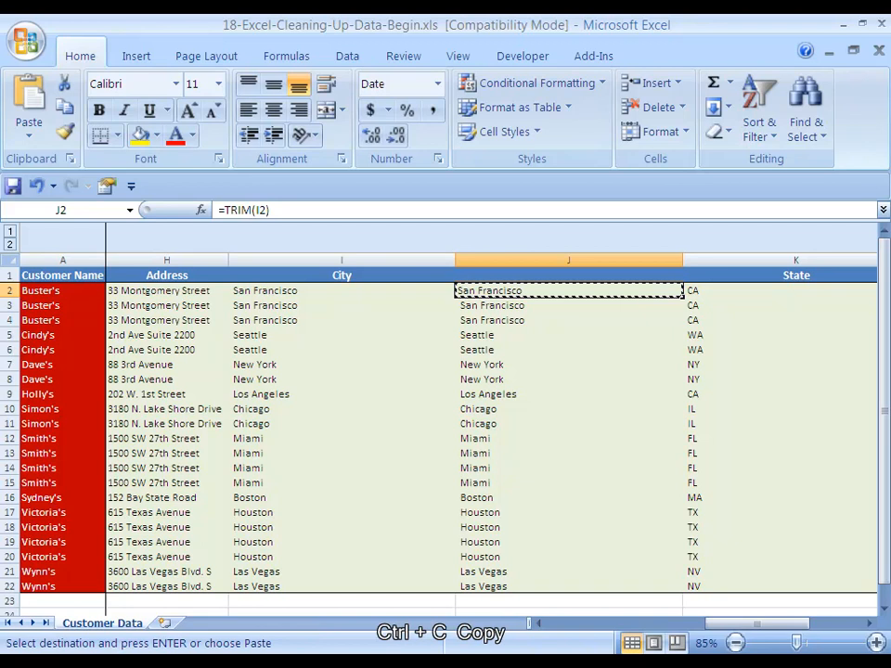
key(ctrl+shift+Down)
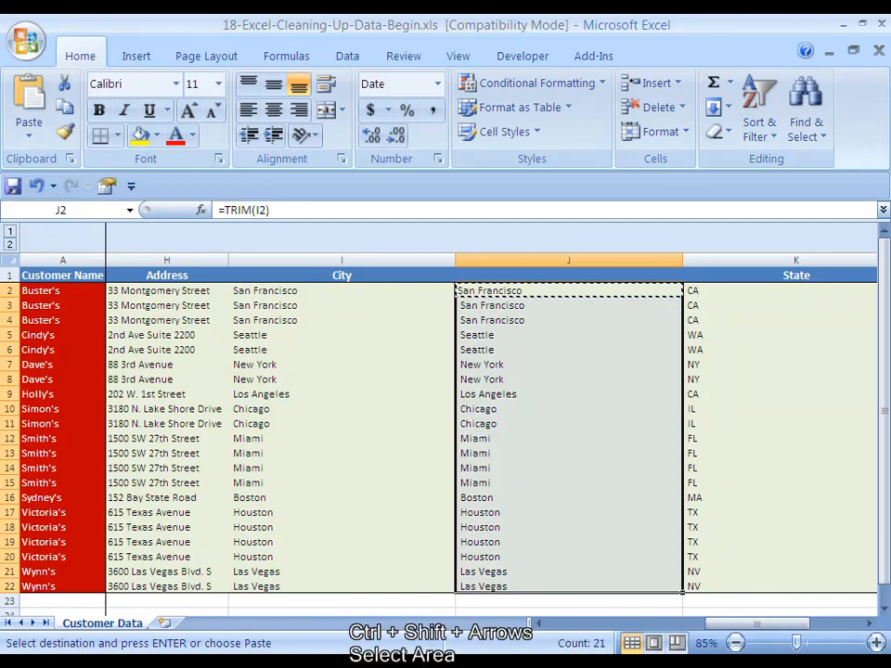
key(alt+e)
key(s)
key(f)
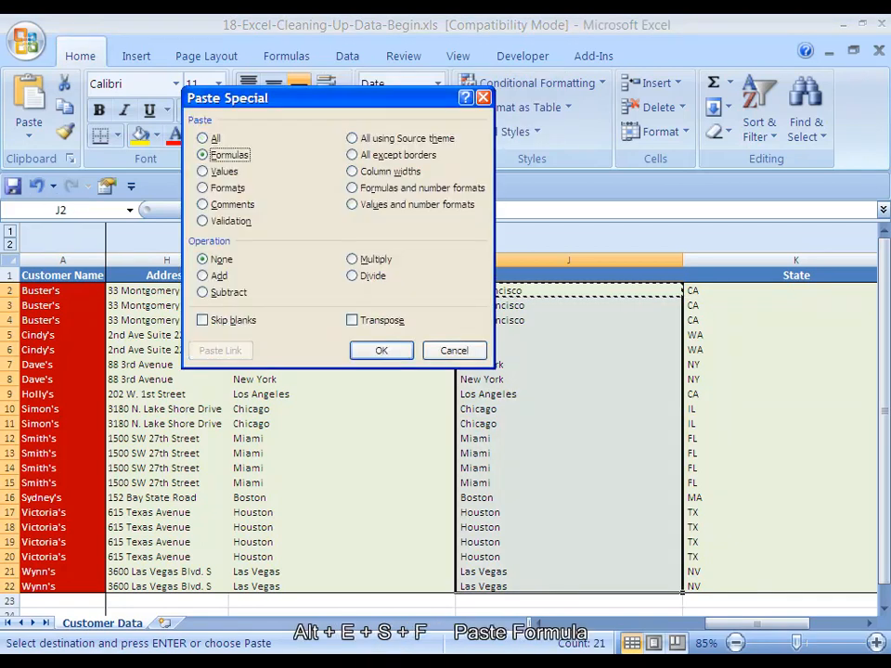
key(Return)
key(Escape)
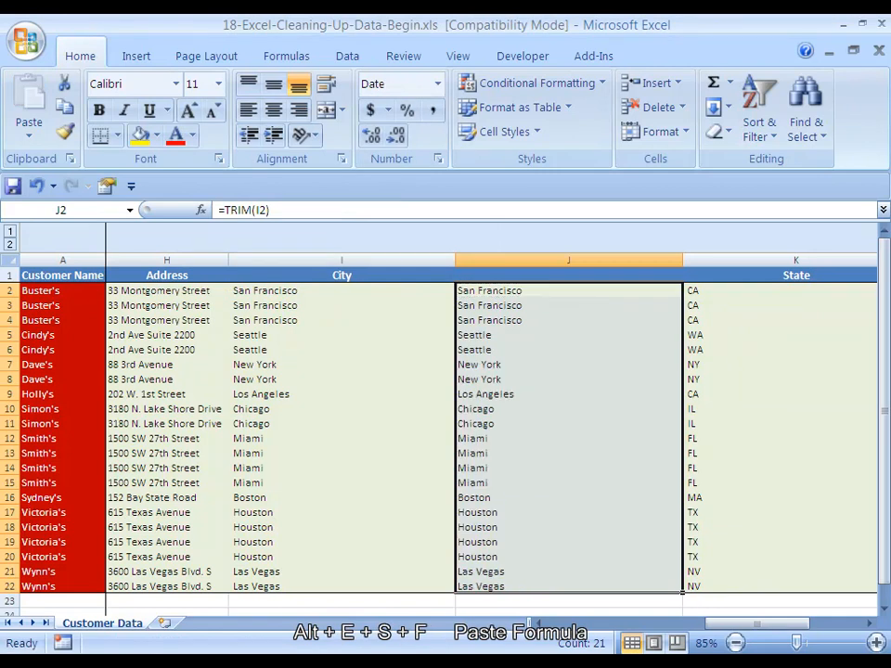
Paste the trimmed city names from J2:J22 as values over the City entries in I2:I22.
key(ctrl+c)
key(Left)
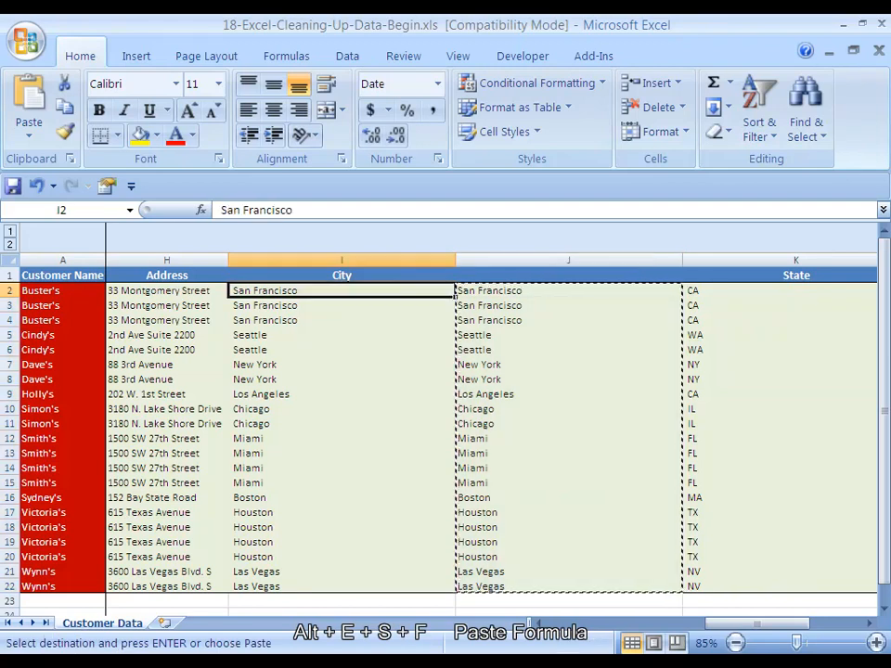
key(alt+e)
key(s)
key(v)
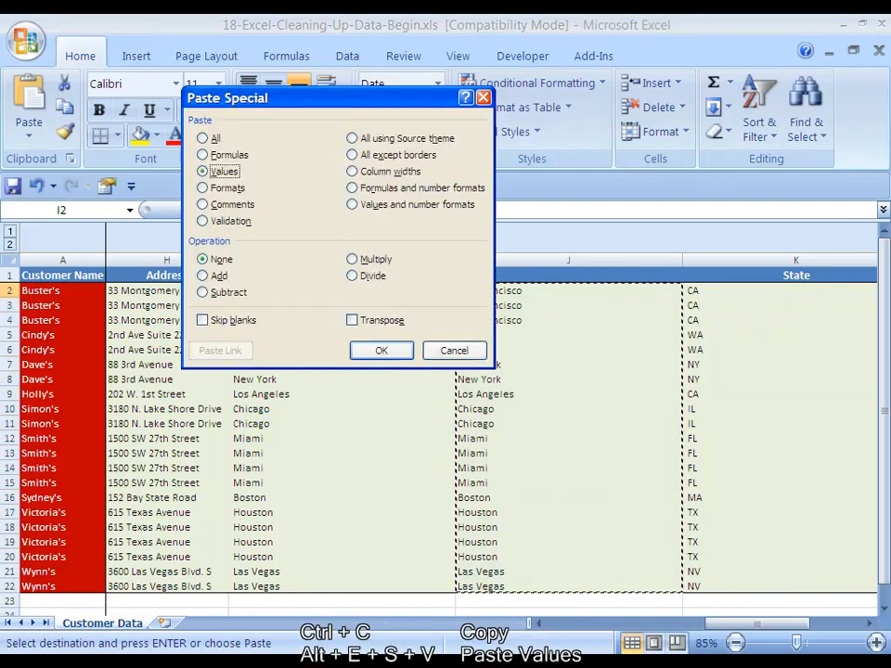
key(Return)
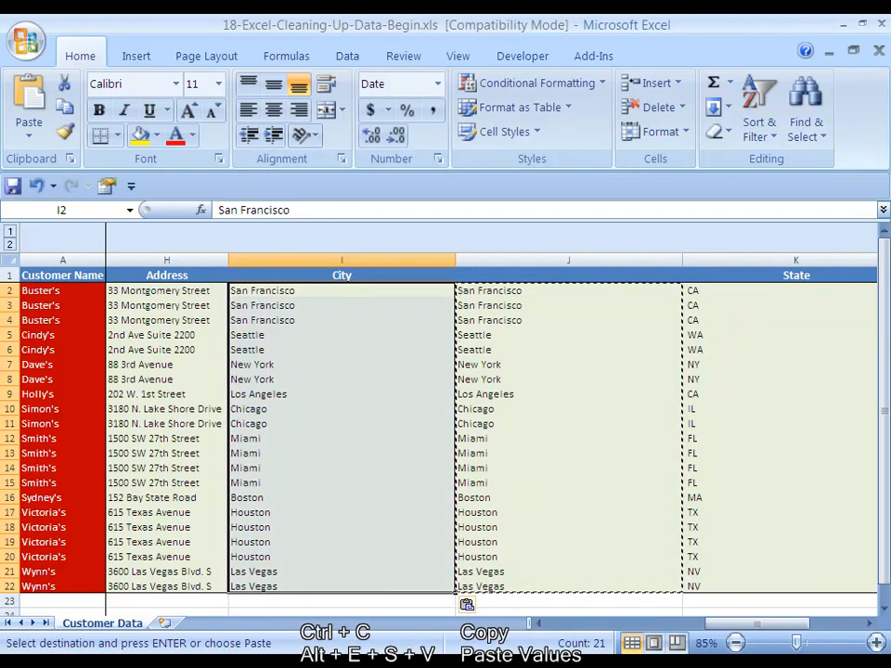
AutoFit the width of the City column to the contents of I1:I22.
key(Right)
key(Left)
key(Up)
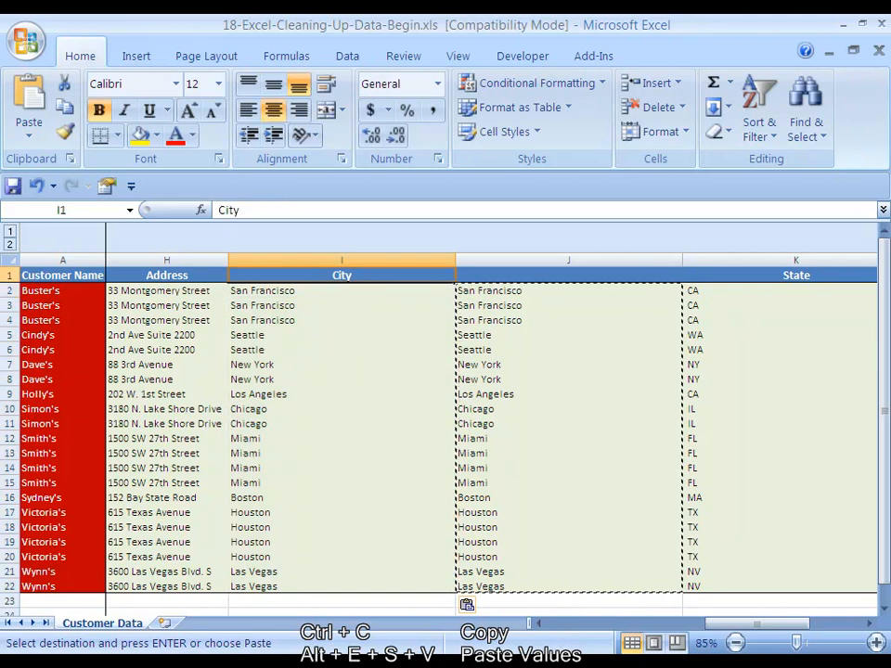
key(ctrl+shift+Down)
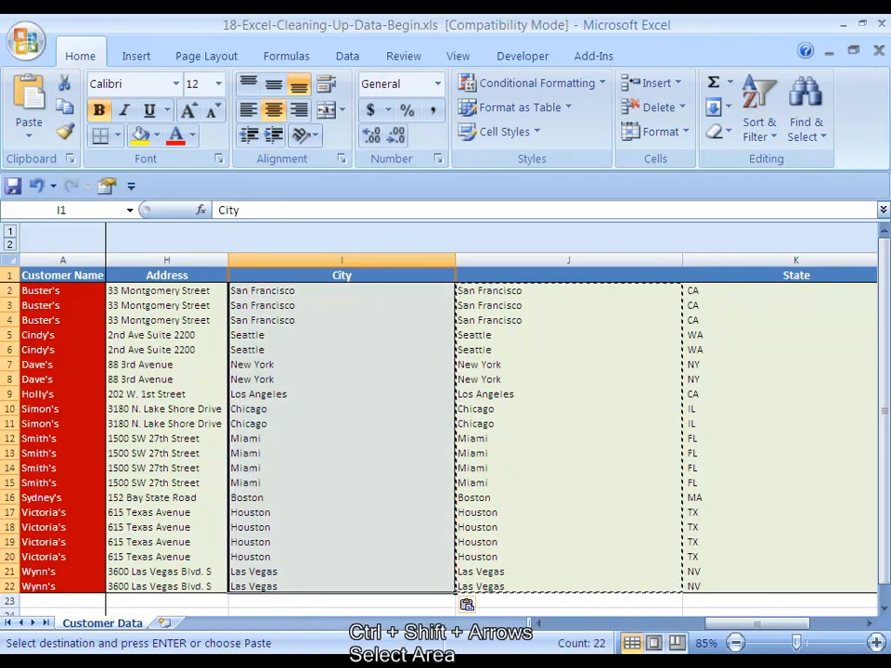
key(alt+o)
key(c)
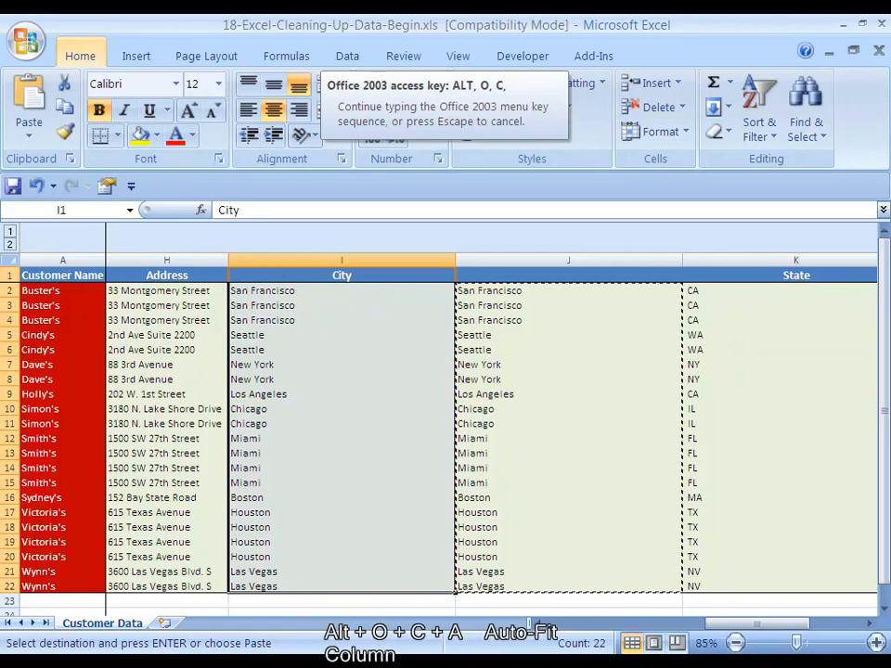
key(a)
Delete helper column J between the City and State columns.
key(Right)
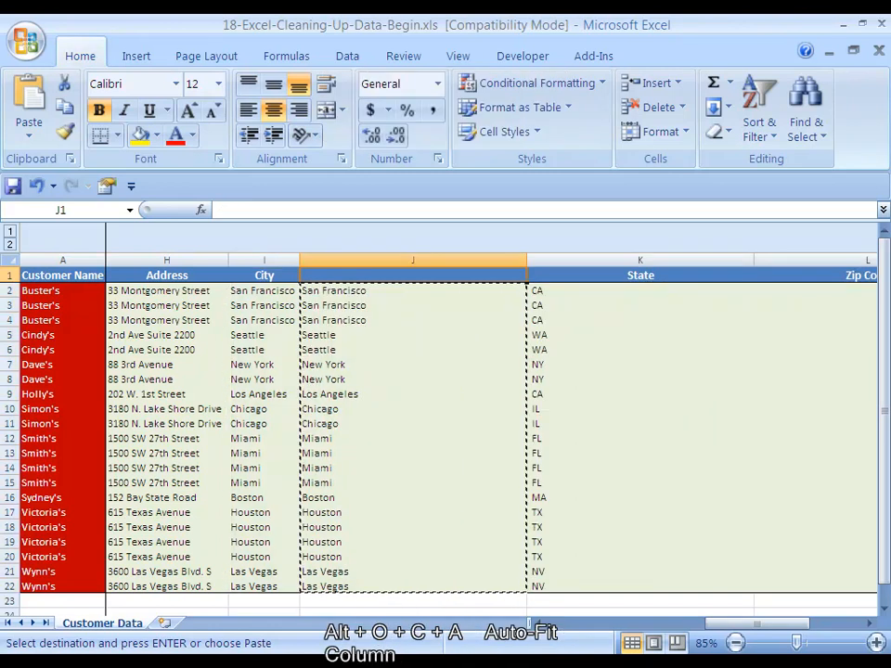
key(Escape)
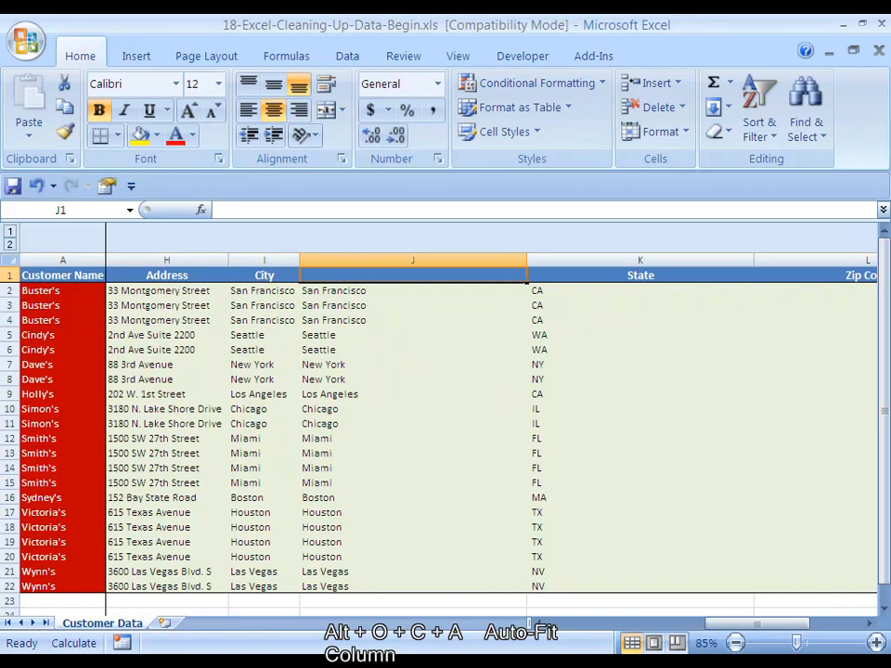
key(ctrl+space)
key(alt+e)
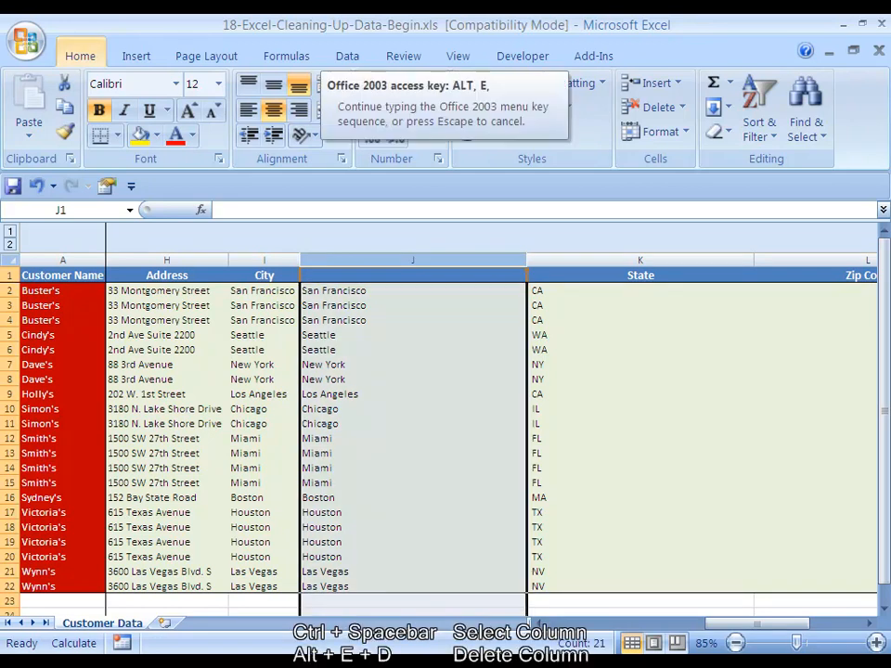
key(d)
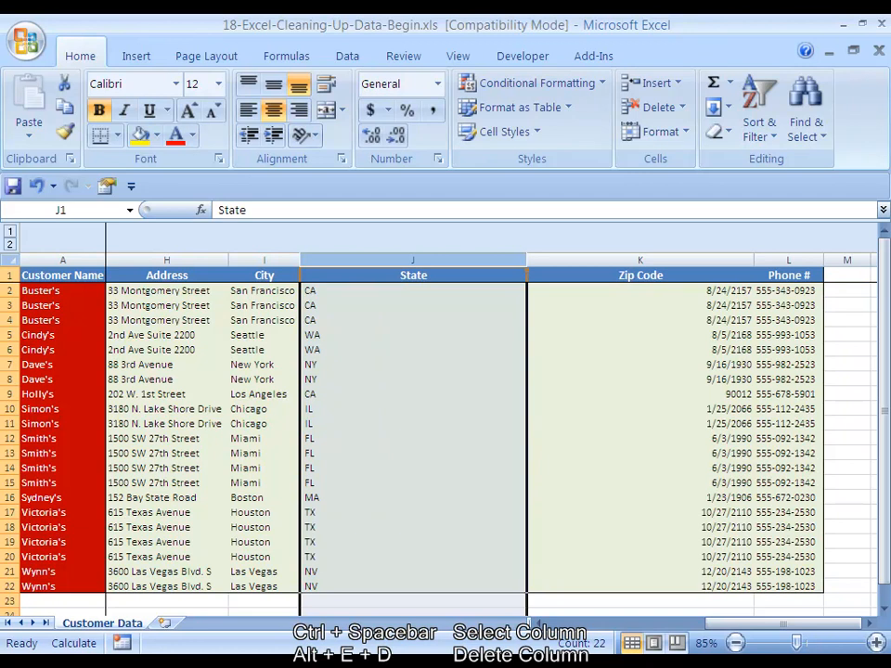
Examine the first State entry in J2 for a leading space without changing it.
key(Down)
key(Up)
key(Right)
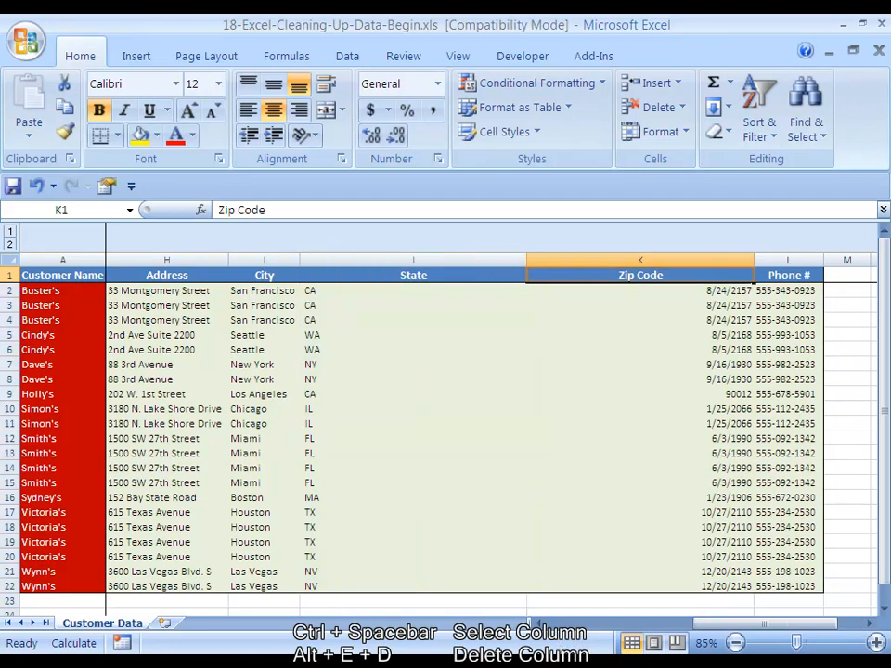
key(Left)
key(Down)
key(F2)
key(Left)
key(Left)
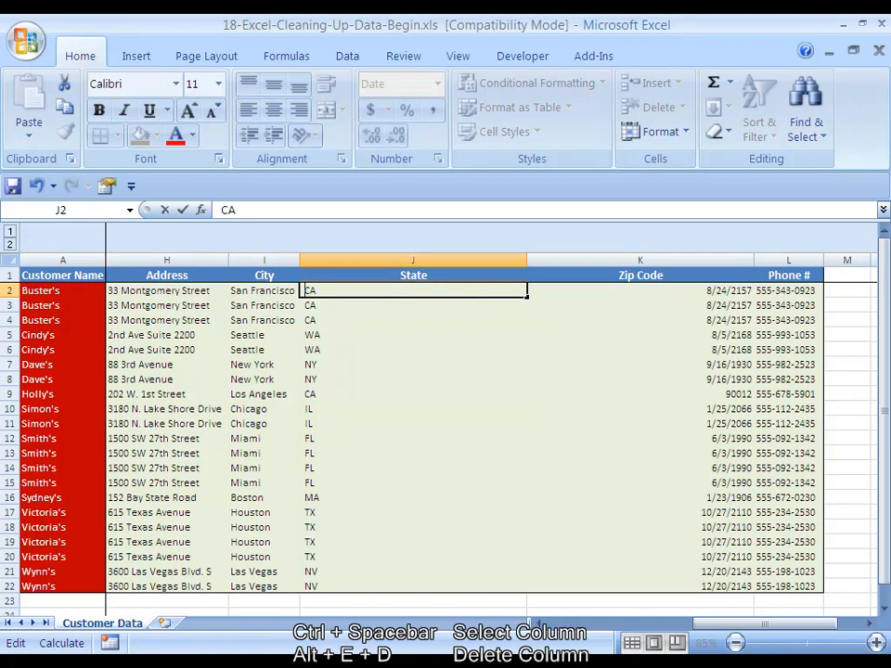
key(Escape)
Insert a blank column between the State and Zip Code columns.
key(Right)
key(ctrl+space)
key(alt+i)
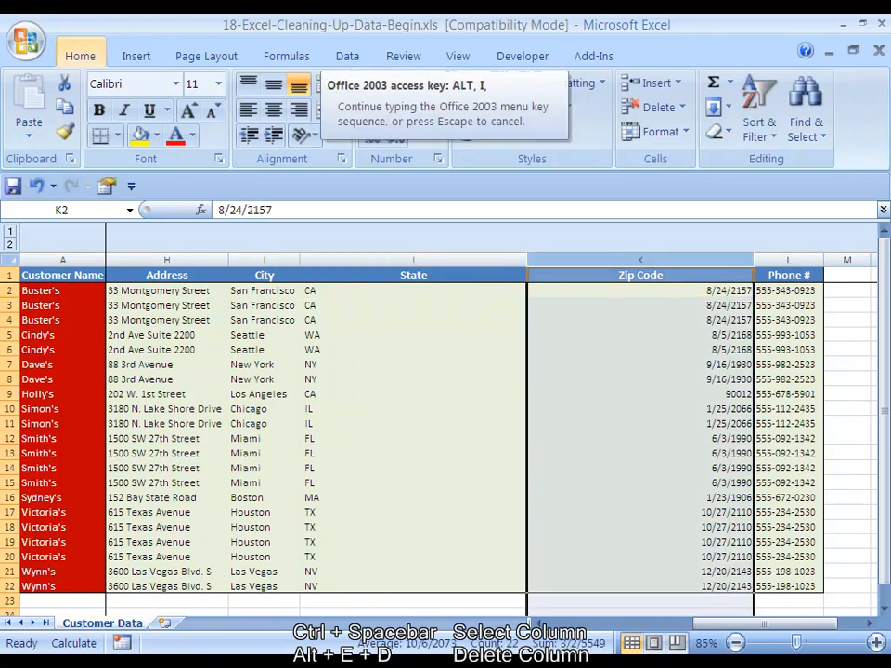
key(c)
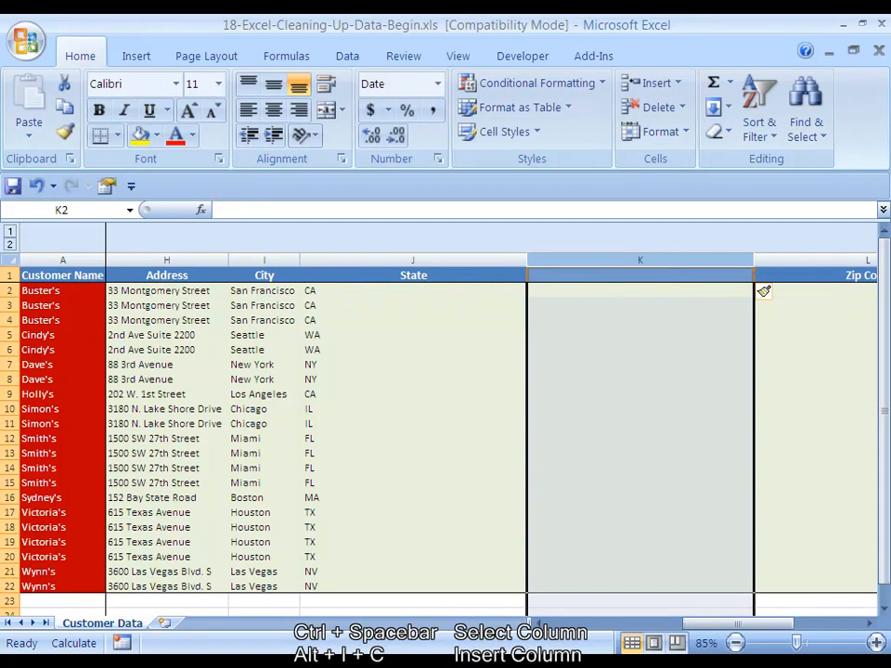
Enter the formula =TRIM(J2) in K2 to strip extra spaces from the first state.
key(Down)
key(Up)
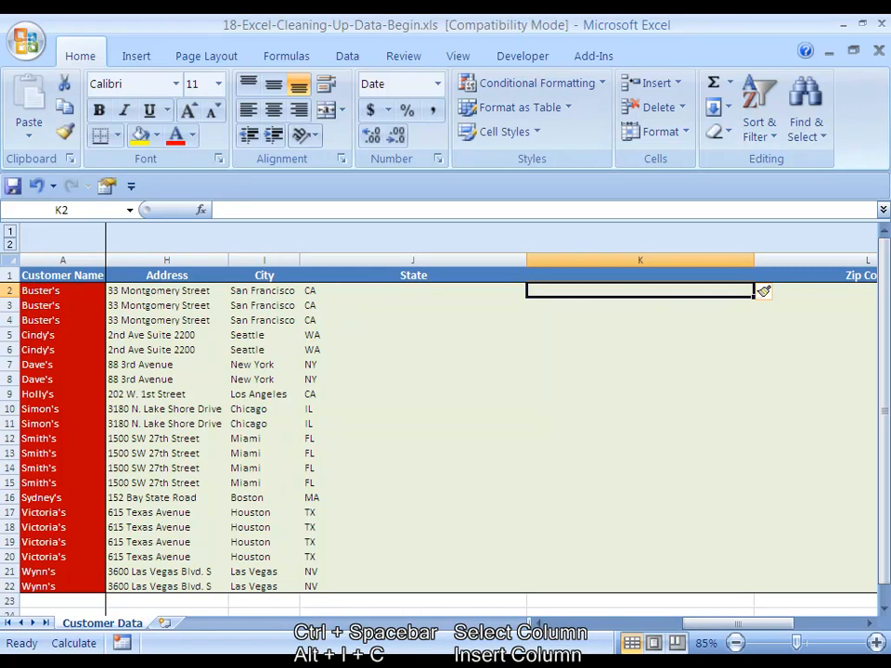
text(=TRIM()
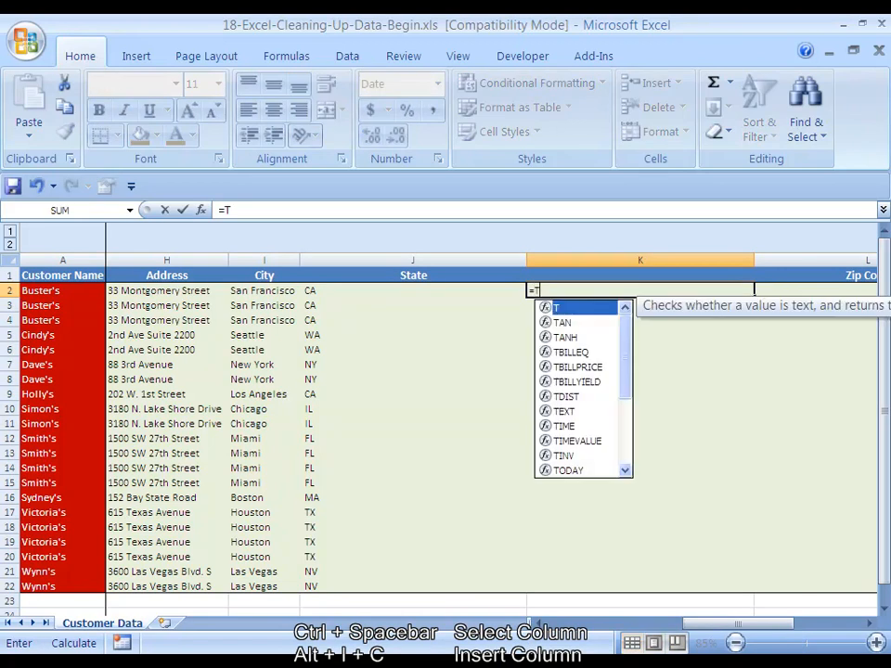
key(Left)
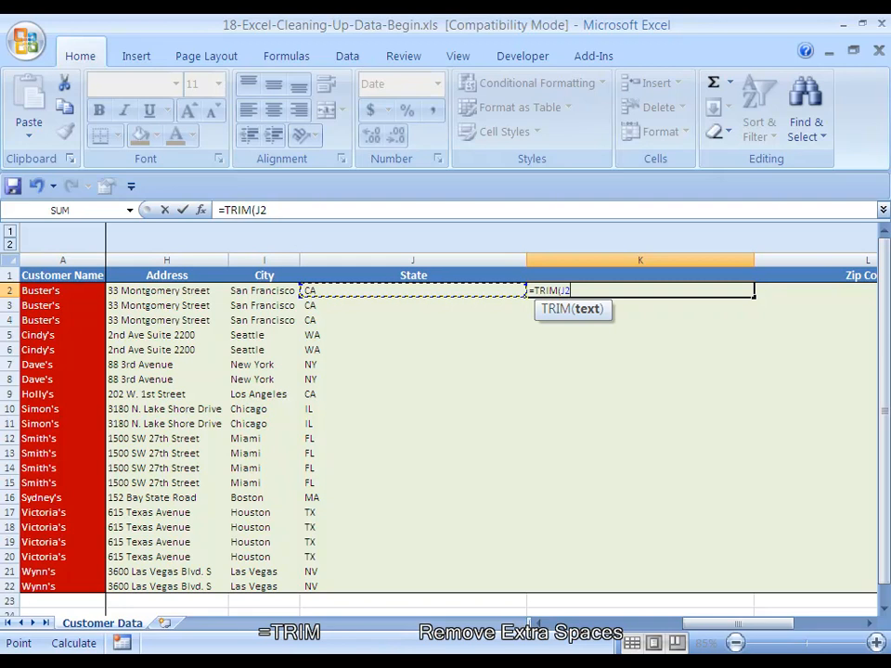
key(ctrl+Return)
Copy the TRIM formula from K2 down through K22, pasting formulas only.
key(ctrl+c)
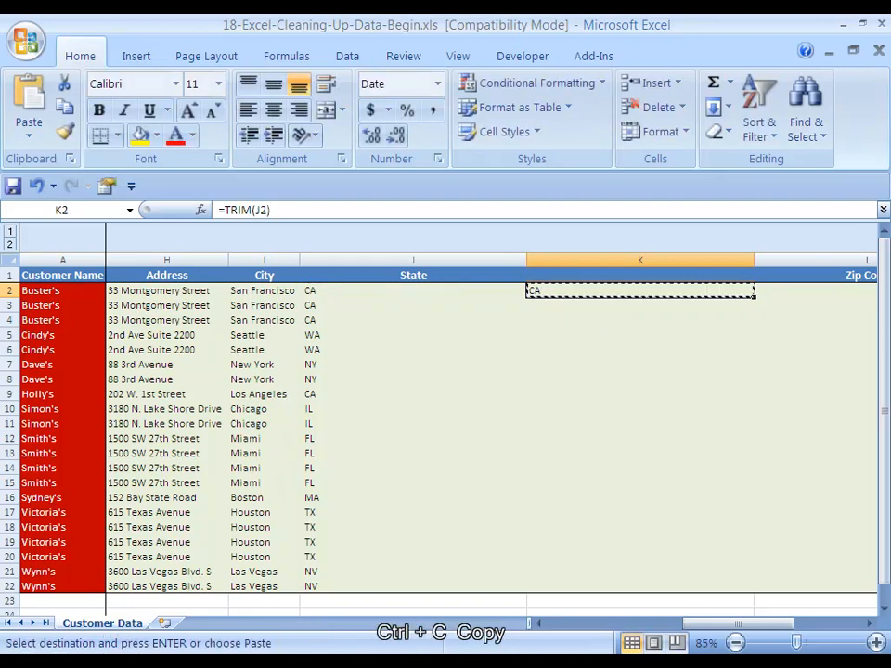
key(shift+Down)
key(shift+Down)
key(shift+Down)
key(shift+Down)
key(shift+Down)
key(shift+Down)
key(shift+Down)
key(shift+Down)
key(shift+Down)
key(shift+Down)
key(shift+Down)
key(shift+Down)
key(shift+Down)
key(shift+Down)
key(shift+Down)
key(shift+Down)
key(shift+Down)
key(shift+Down)
key(shift+Down)
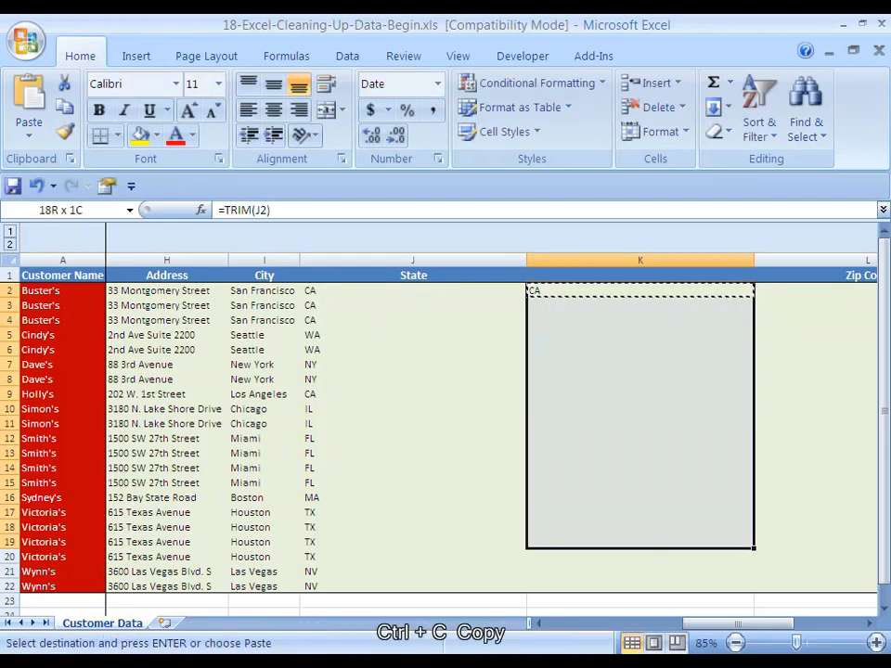
key(shift+Down)
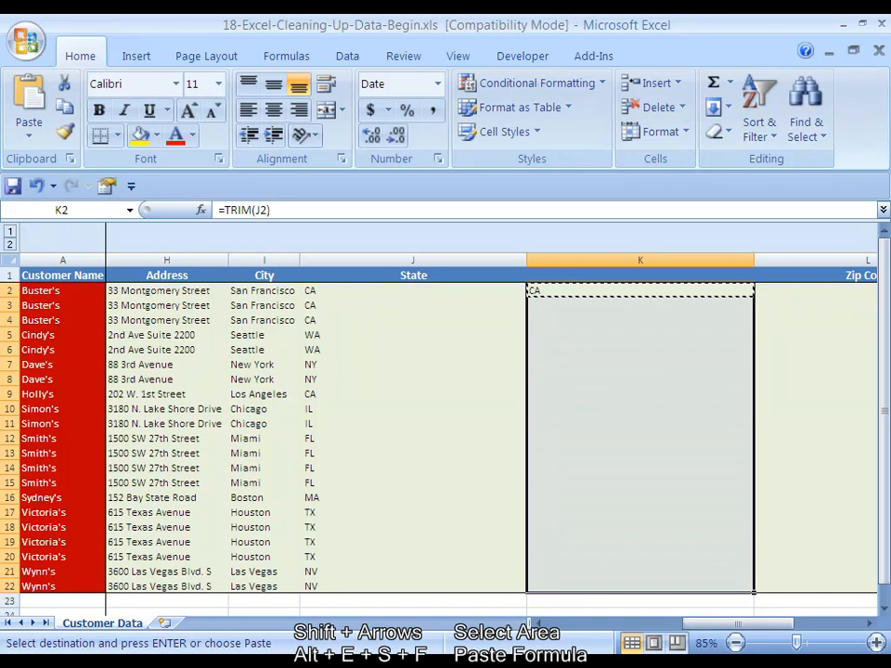
key(alt+e)
key(s)
key(f)
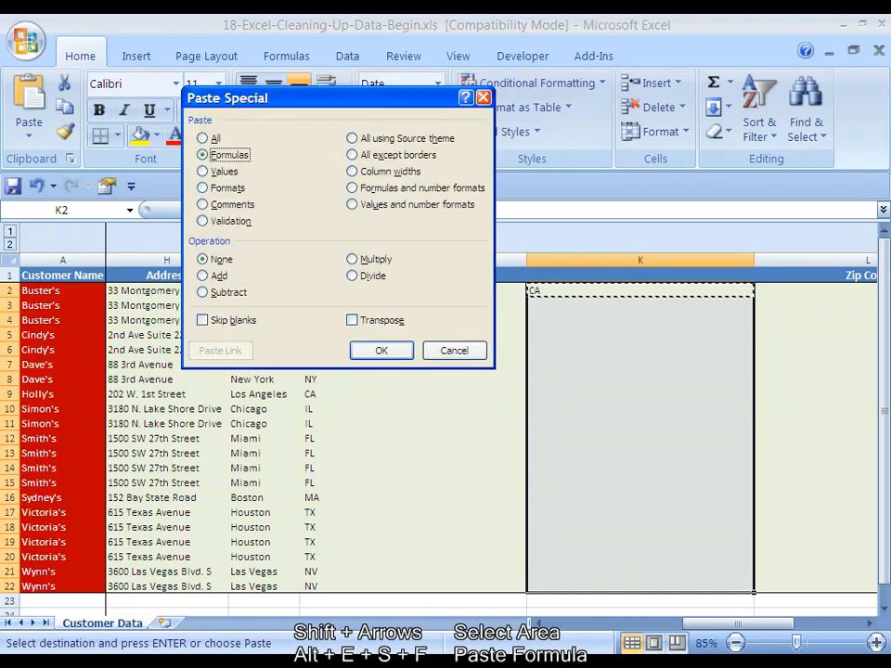
key(Return)
key(Escape)
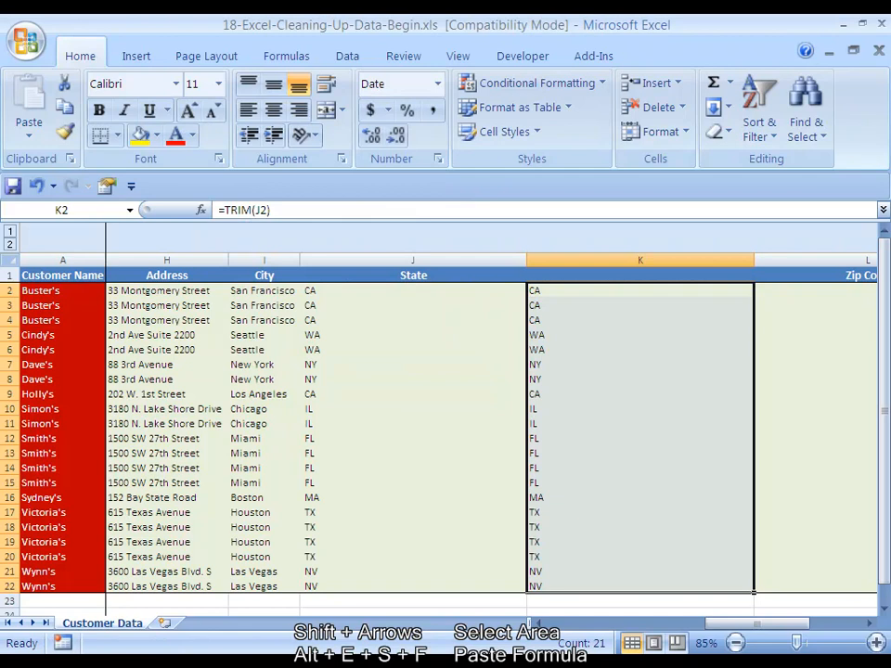
Replace the State entries in J2:J22 with the trimmed results from K2:K22, pasted as values only.
key(ctrl+c)
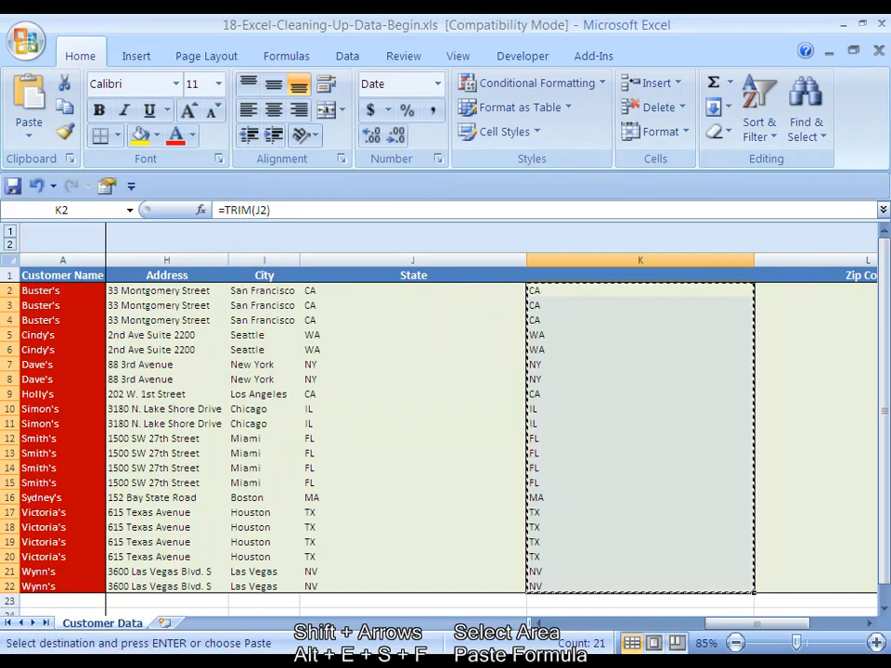
key(Left)
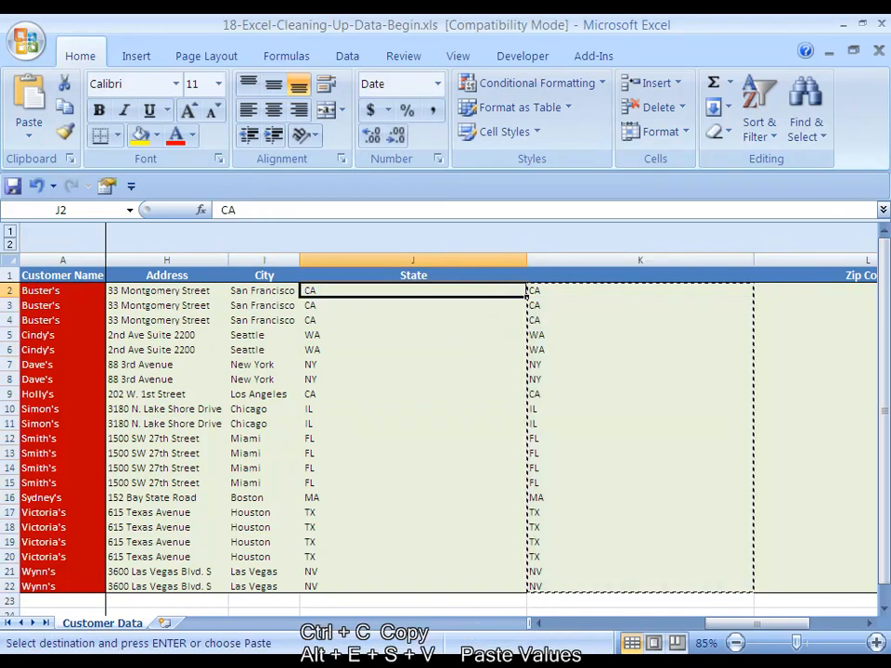
key(alt+e)
key(s)
key(v)
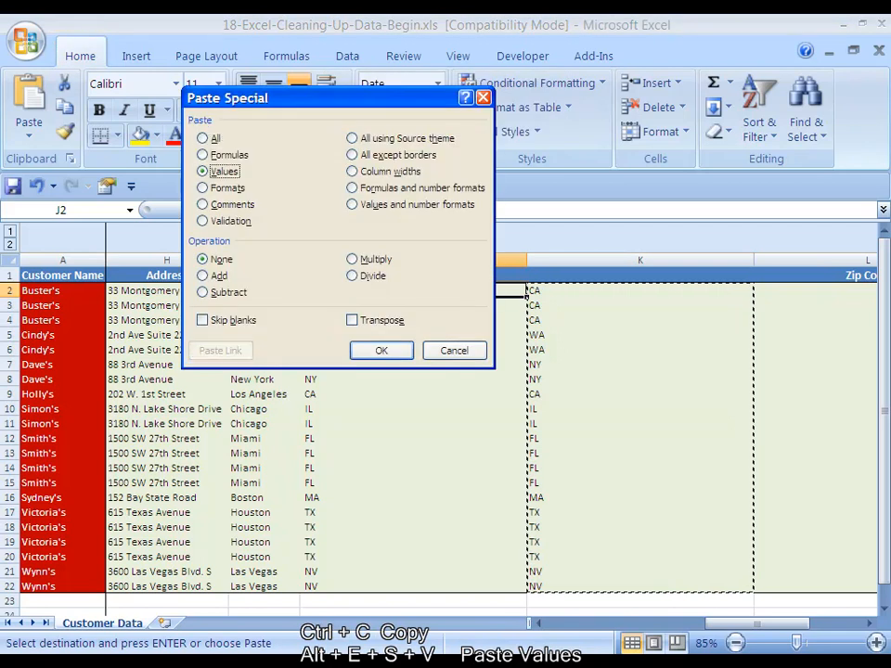
key(Return)
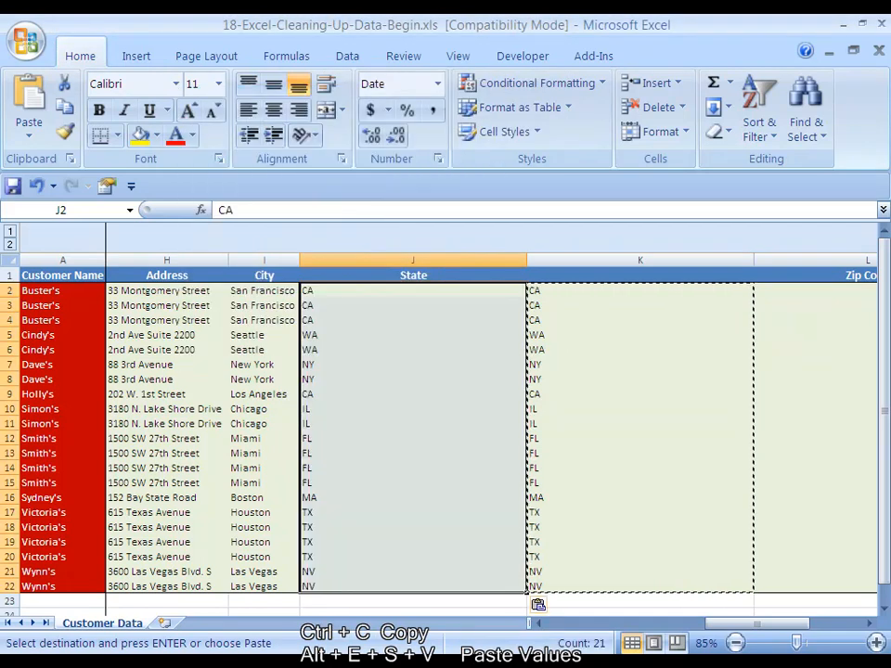
key(Escape)
Delete the helper column K that holds the TRIM formulas.
key(Right)
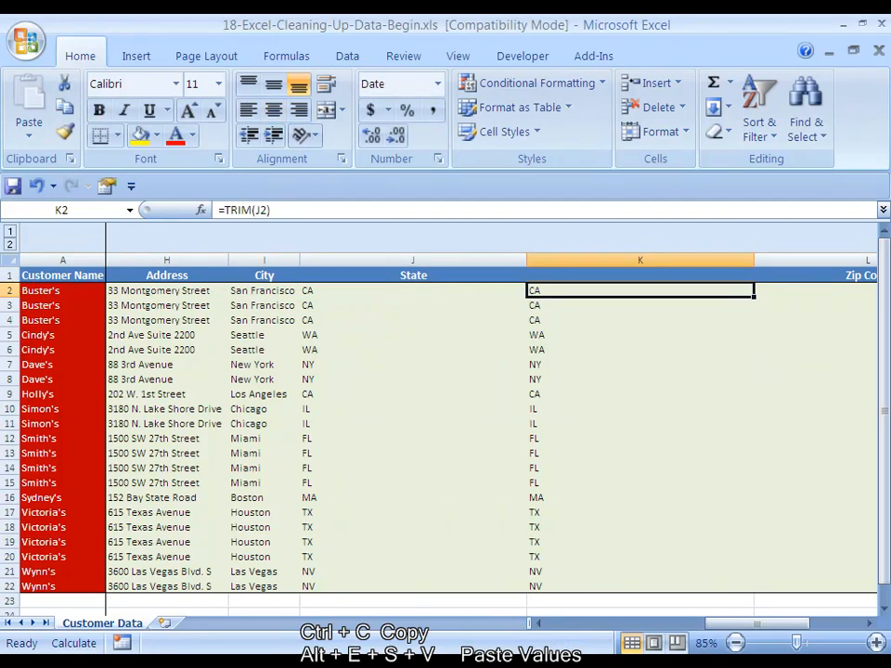
key(ctrl+space)
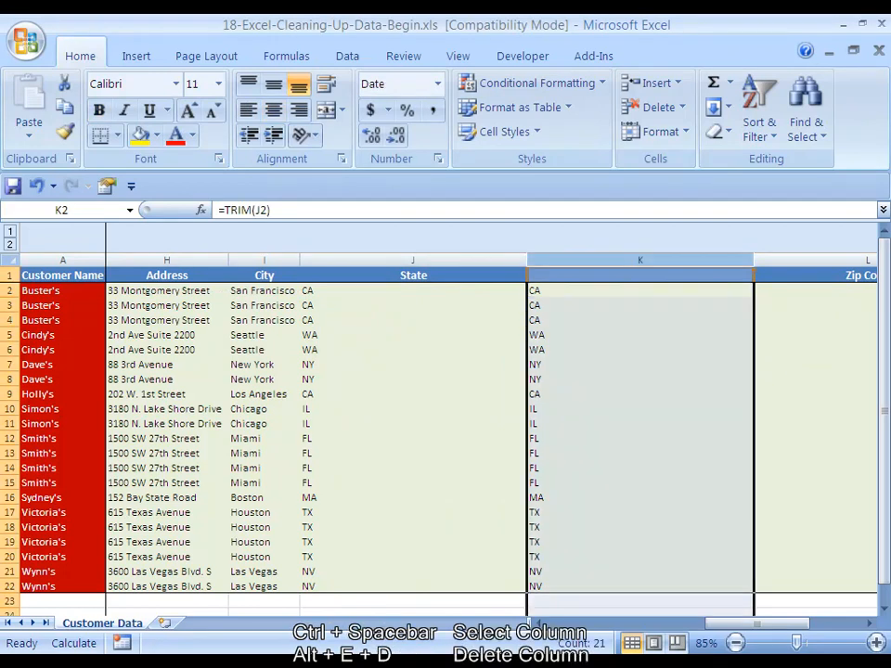
key(alt+e)
key(d)
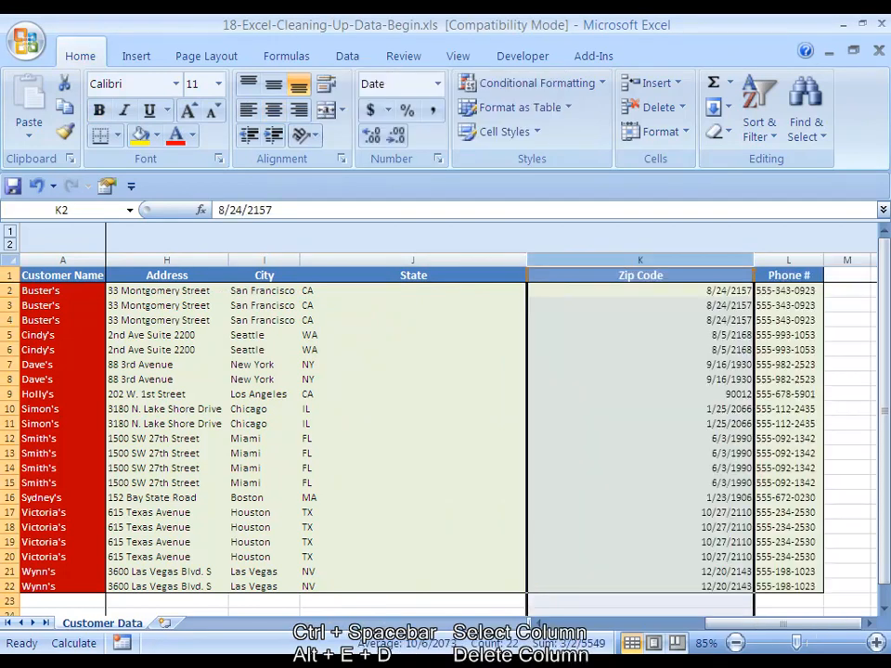
Auto-fit the width of the State column to the header and entries in J1:J22.
key(Left)
key(Up)
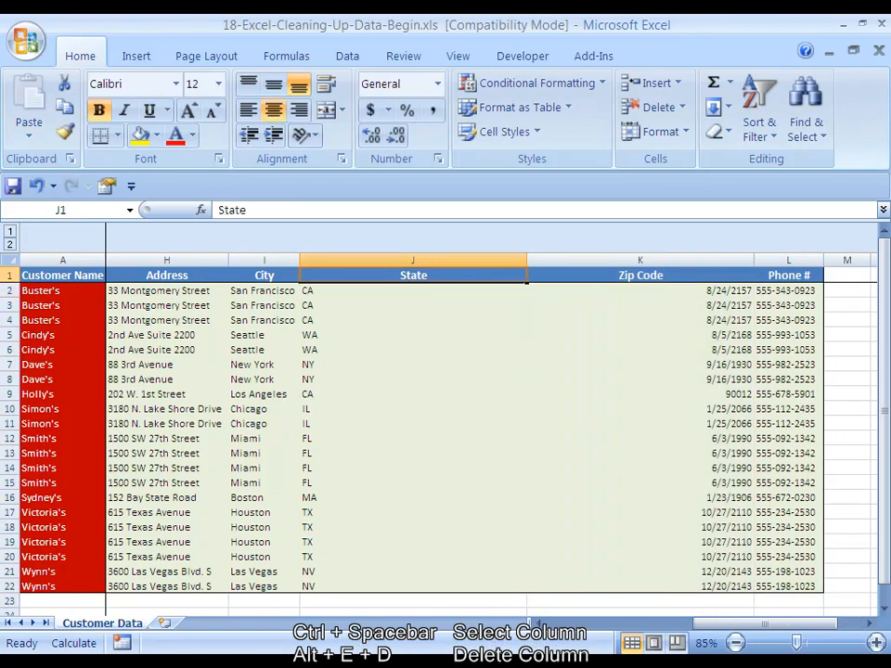
key(ctrl+shift+Down)
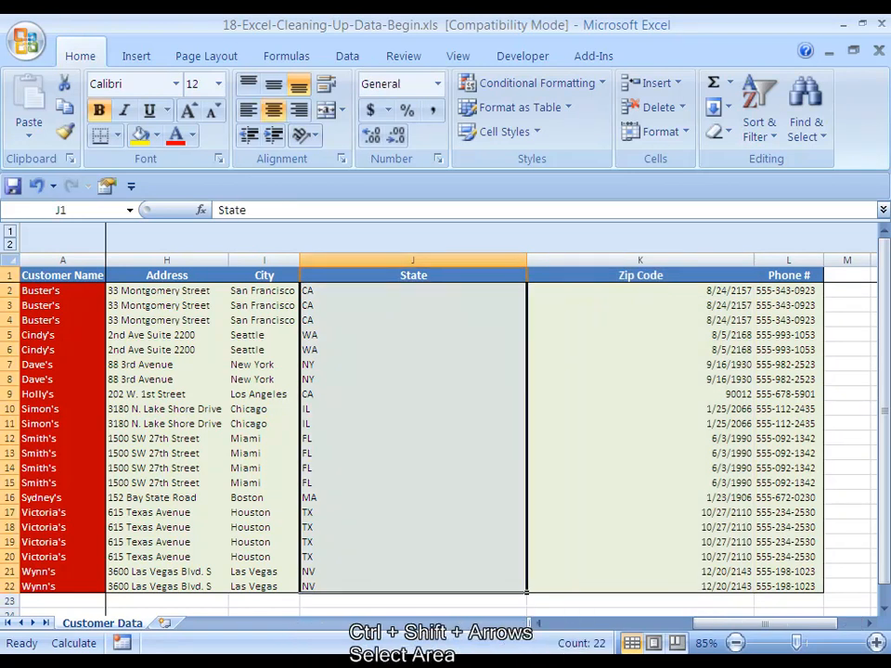
key(alt+o)
key(c)
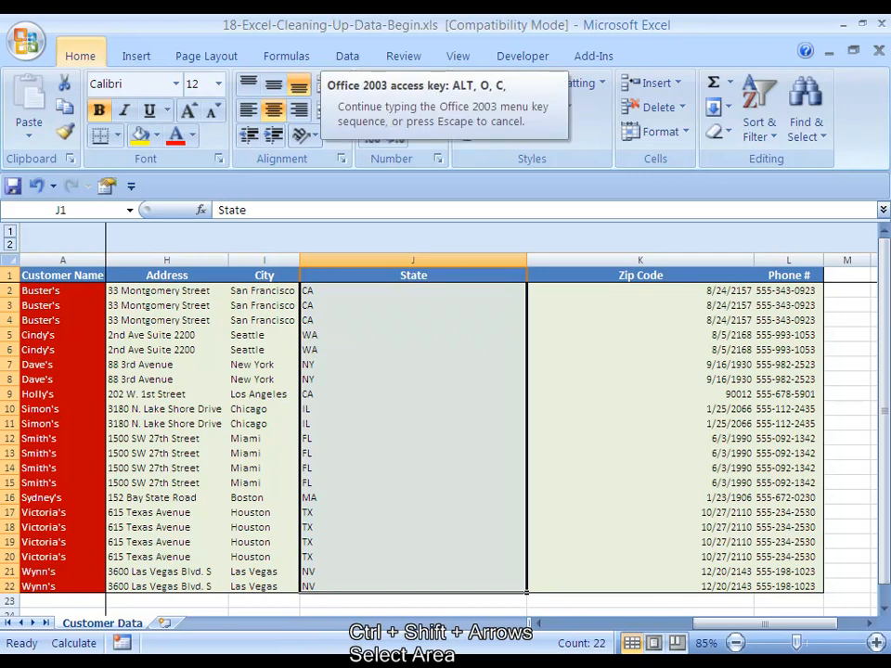
key(a)
Format the Zip Code entries in K2:K22 with the Special number format of type Zip Code.
key(Right)
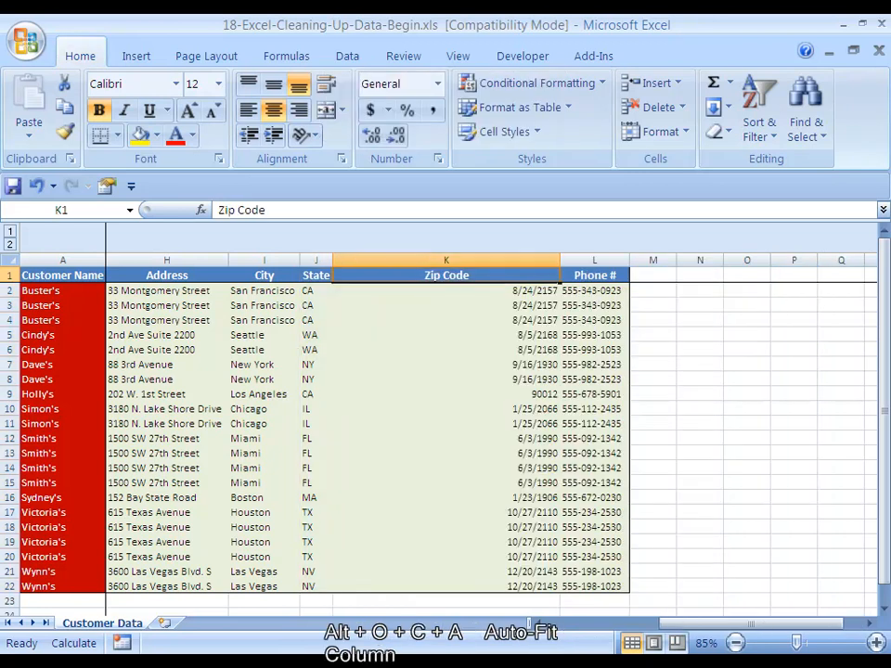
key(Down)
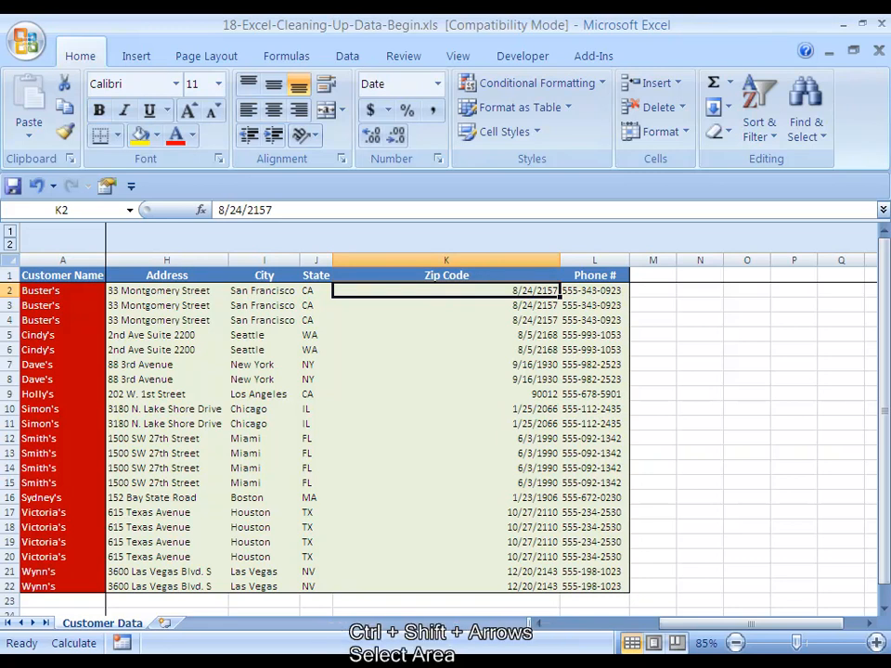
key(ctrl+shift+Down)
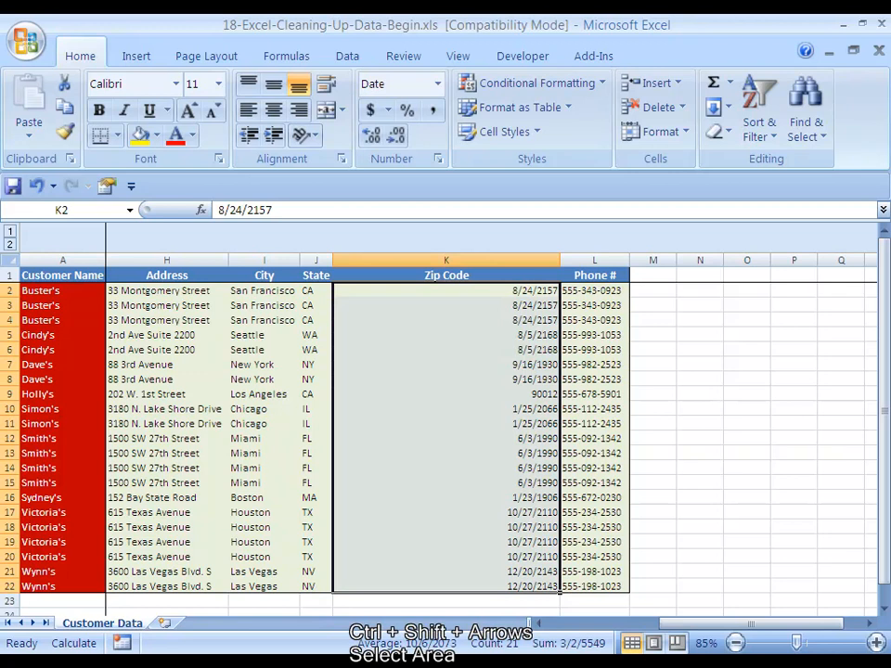
key(ctrl+1)
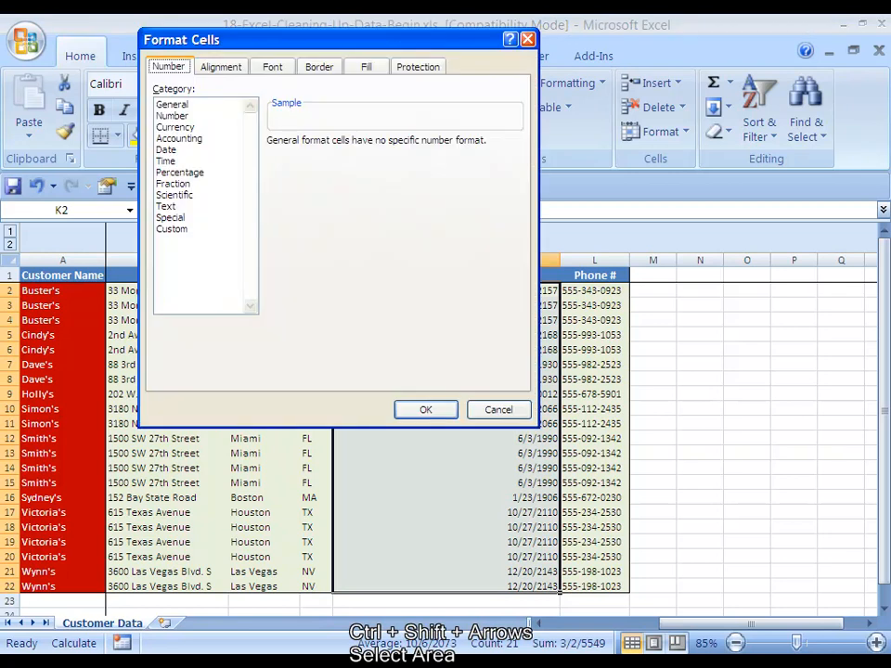
key(alt+c)
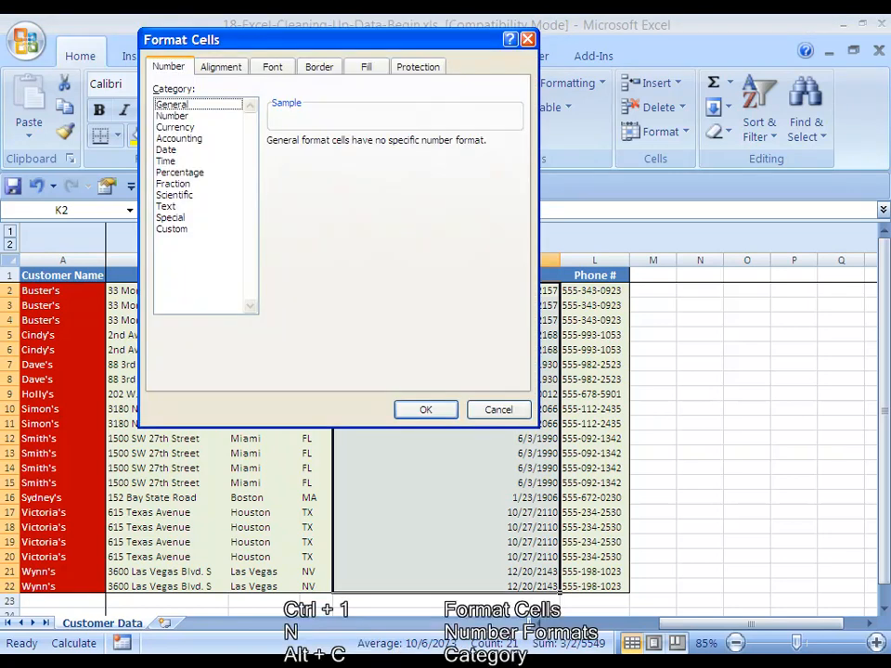
key(s)
key(s)
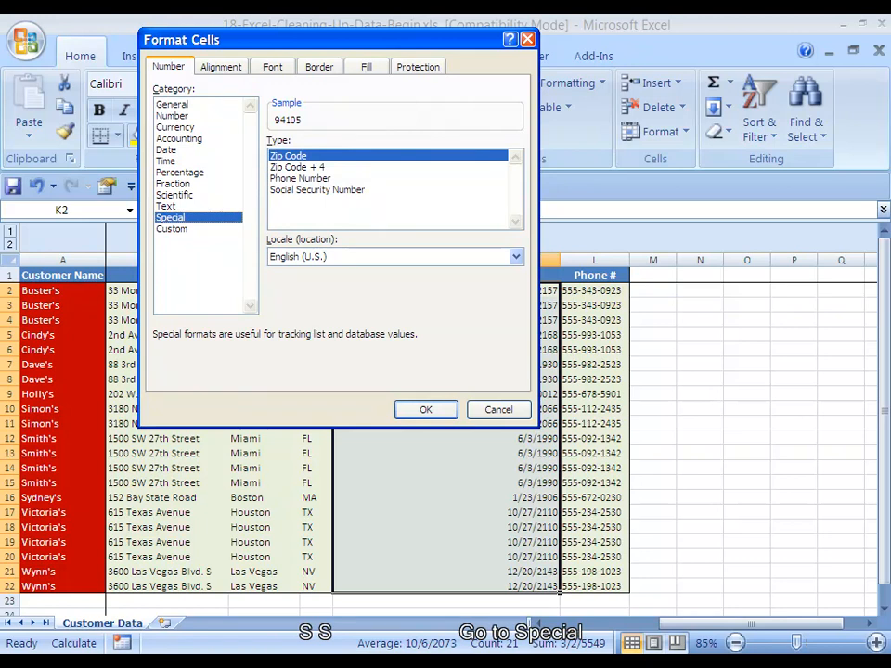
key(Return)
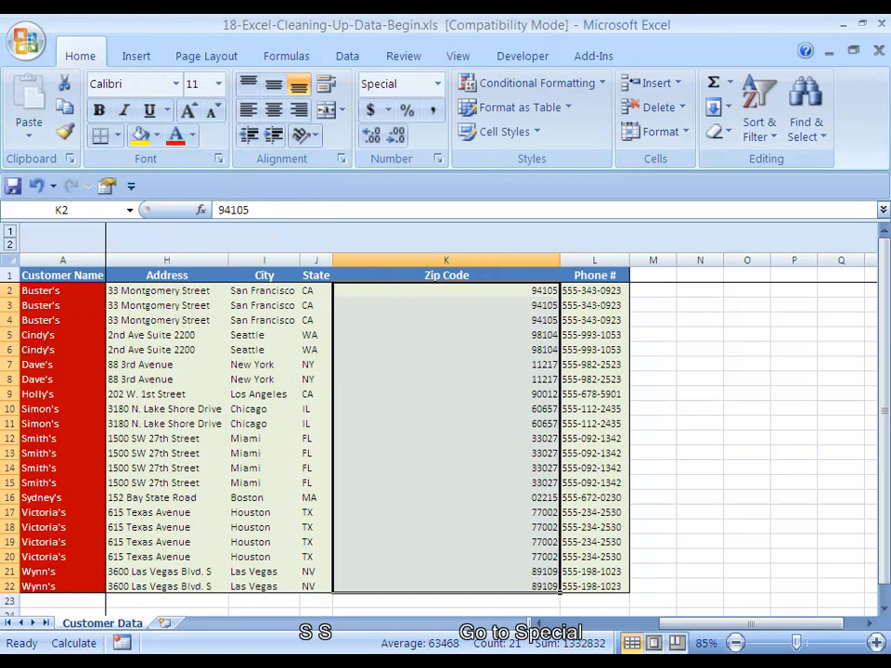
Auto-fit the width of the Zip Code column to the header and entries in K1:K22.
key(Up)
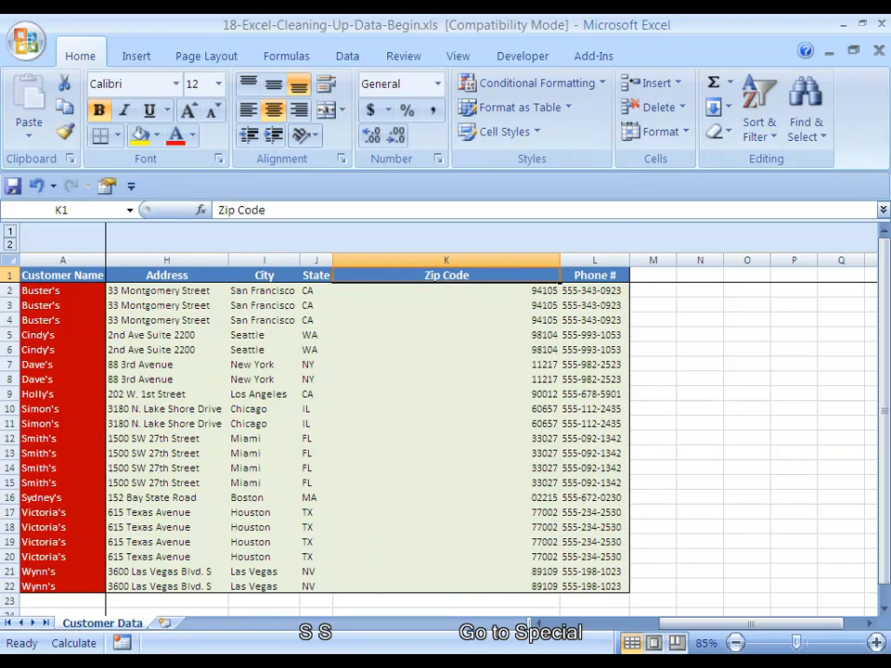
key(ctrl+shift+Down)
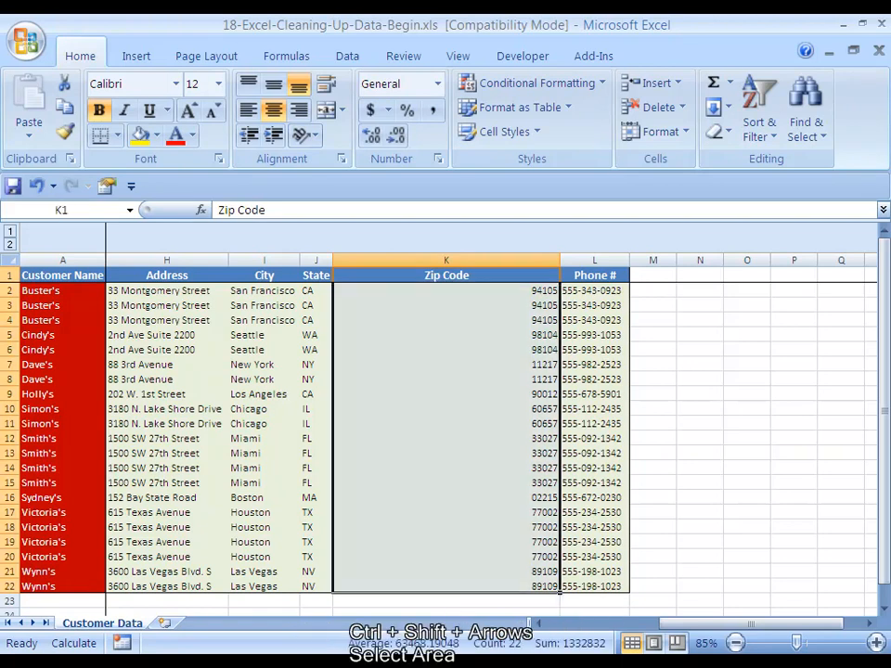
key(alt+o)
key(c)
key(a)
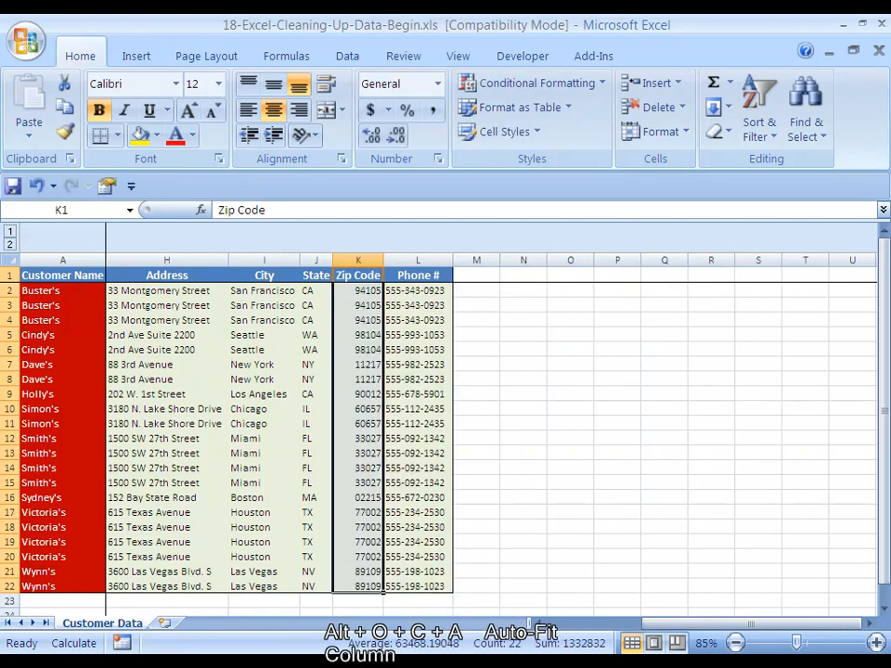
Review the cleaned-up customer table from the Zip Code column back to the # Employees header in C1.
key(Down)
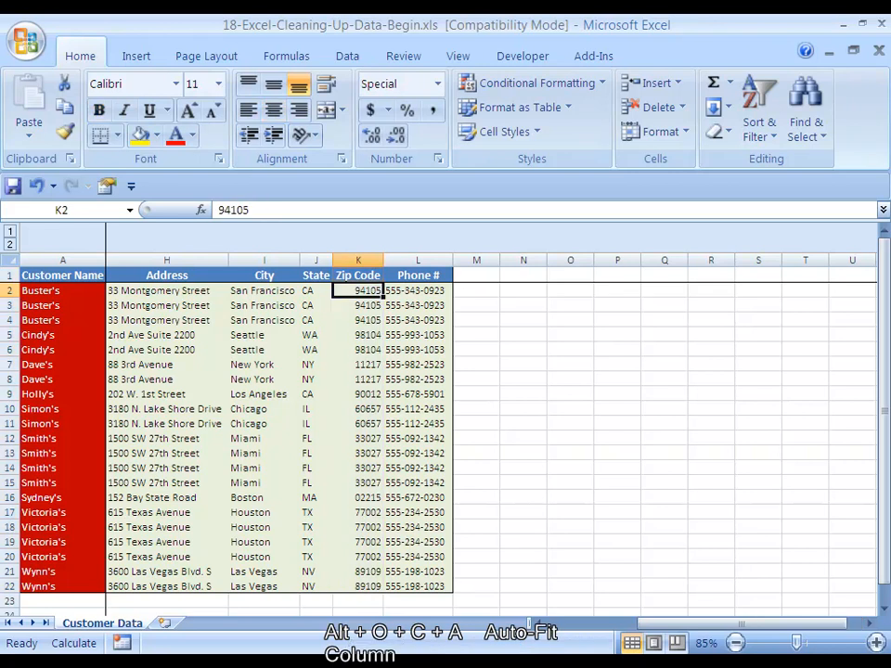
key(Left)
key(Left)
key(Left)
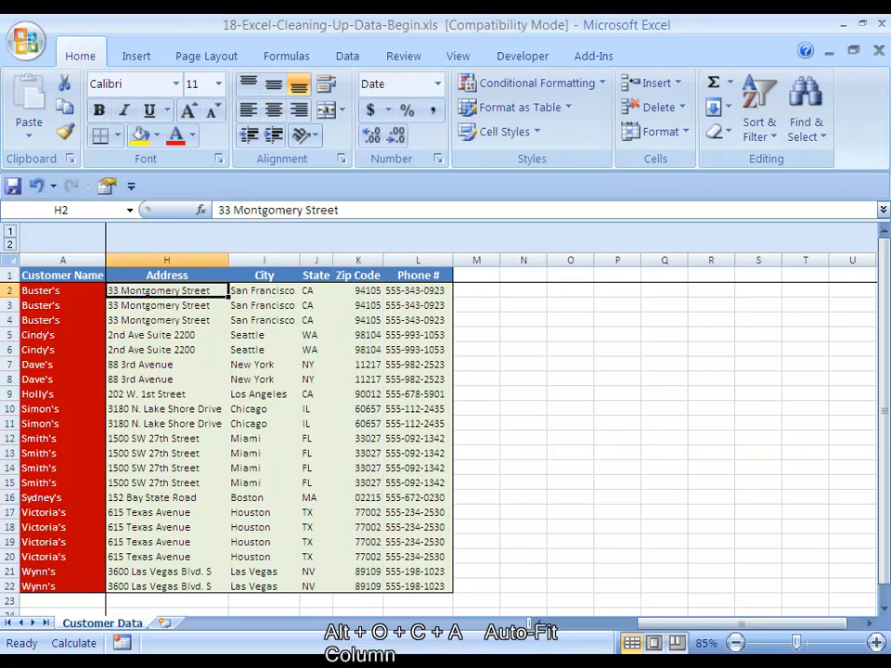
key(Left)
key(Left)
key(Left)
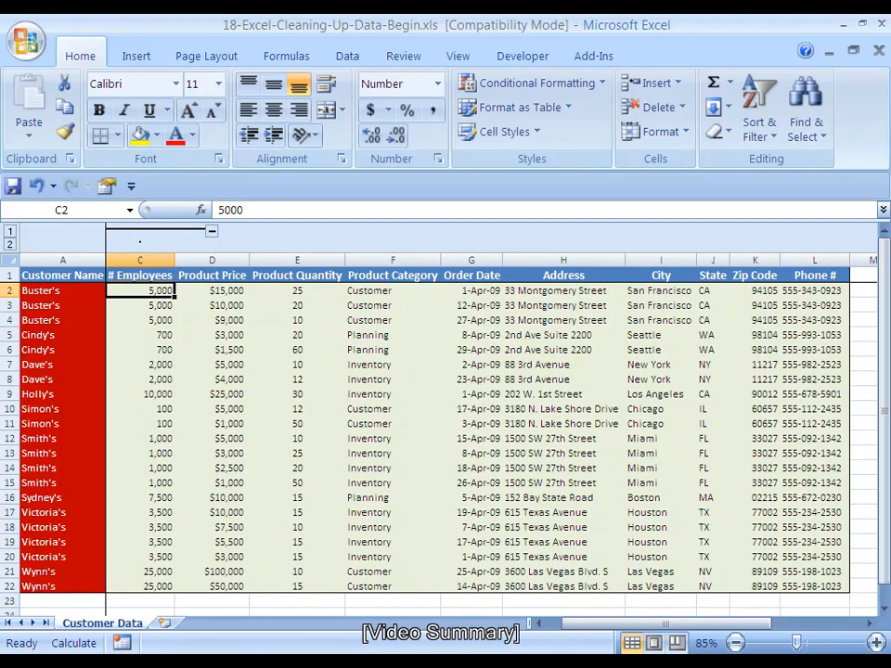
key(Up)
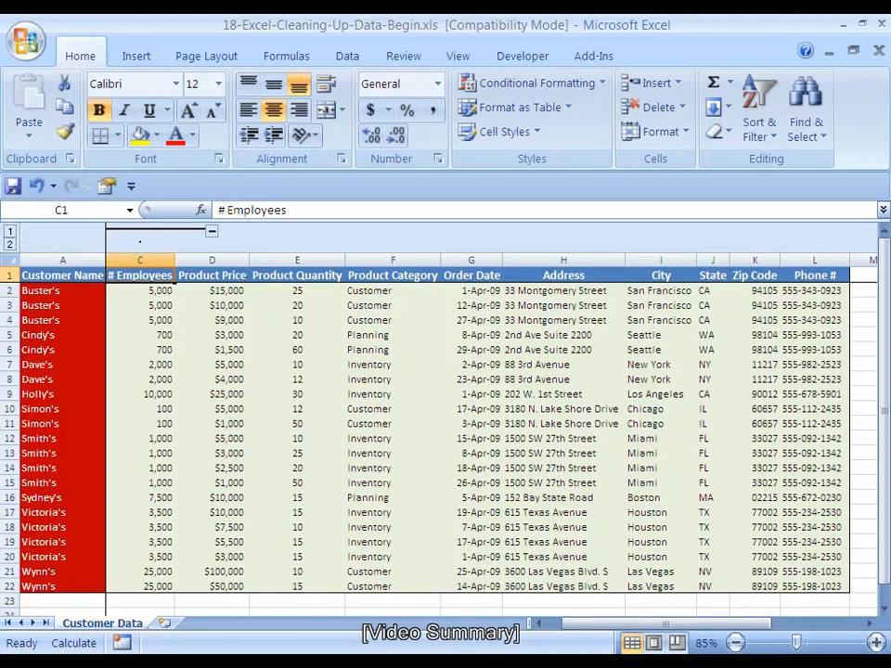